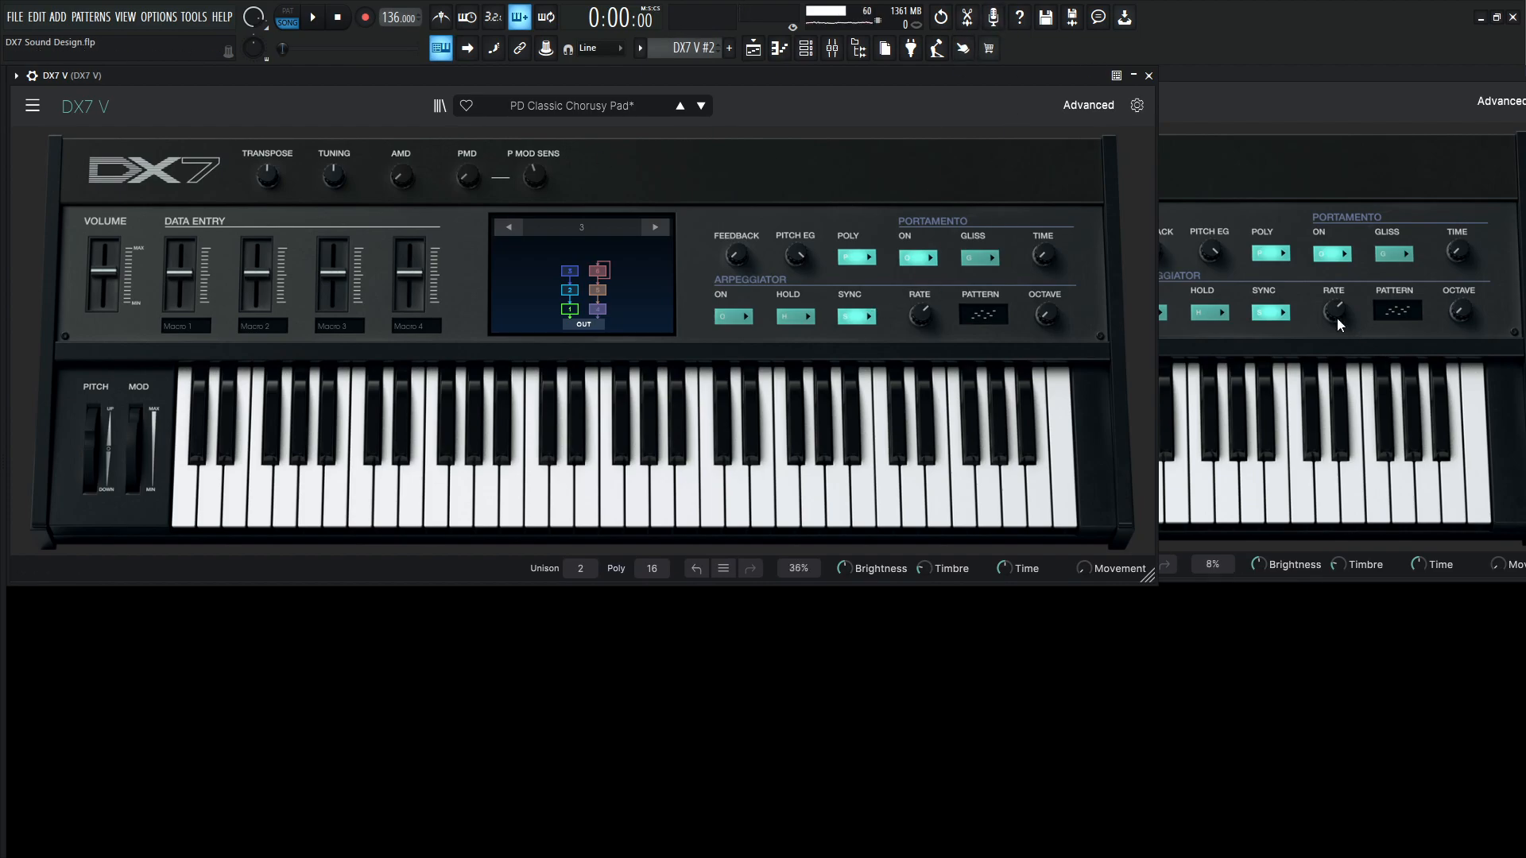
Step: Start a new default preset in the DX7 V #2 instance and show the advanced controls in both DX7 instances
click(1224, 75)
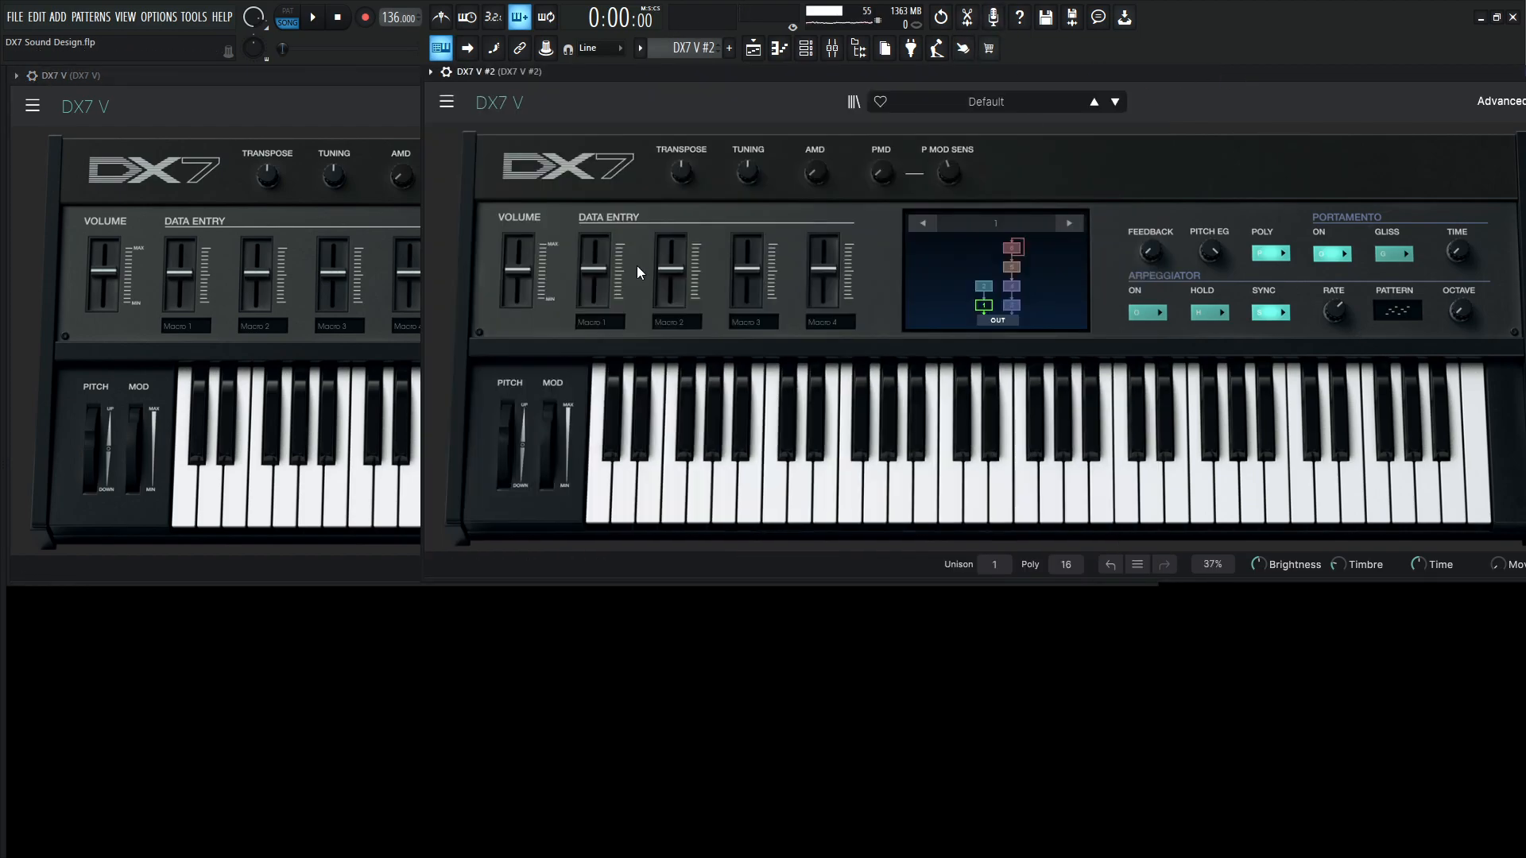
click(448, 102)
click(467, 129)
click(341, 105)
click(924, 194)
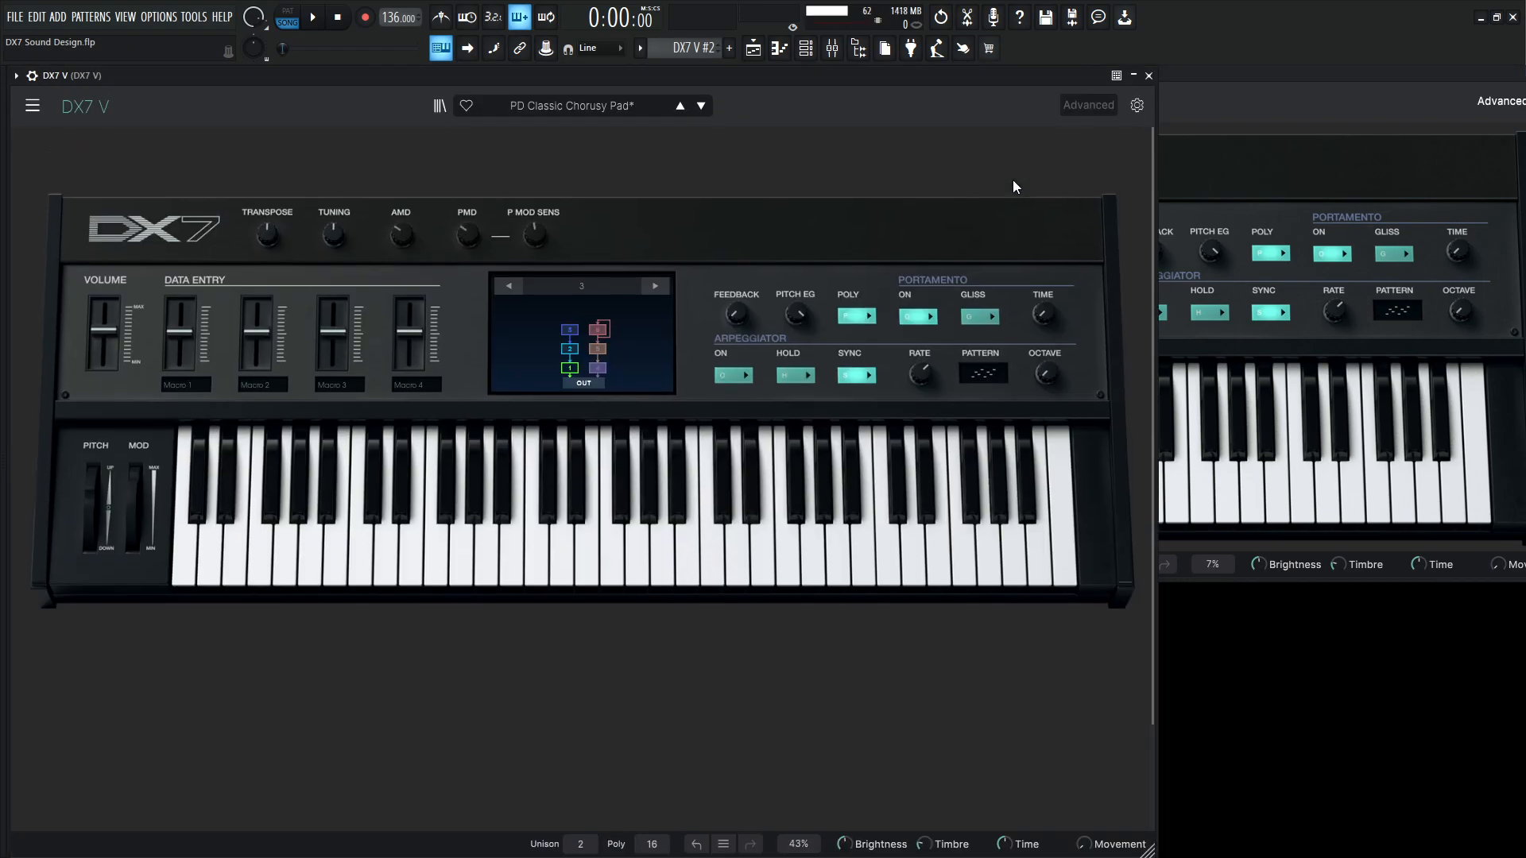
click(1279, 168)
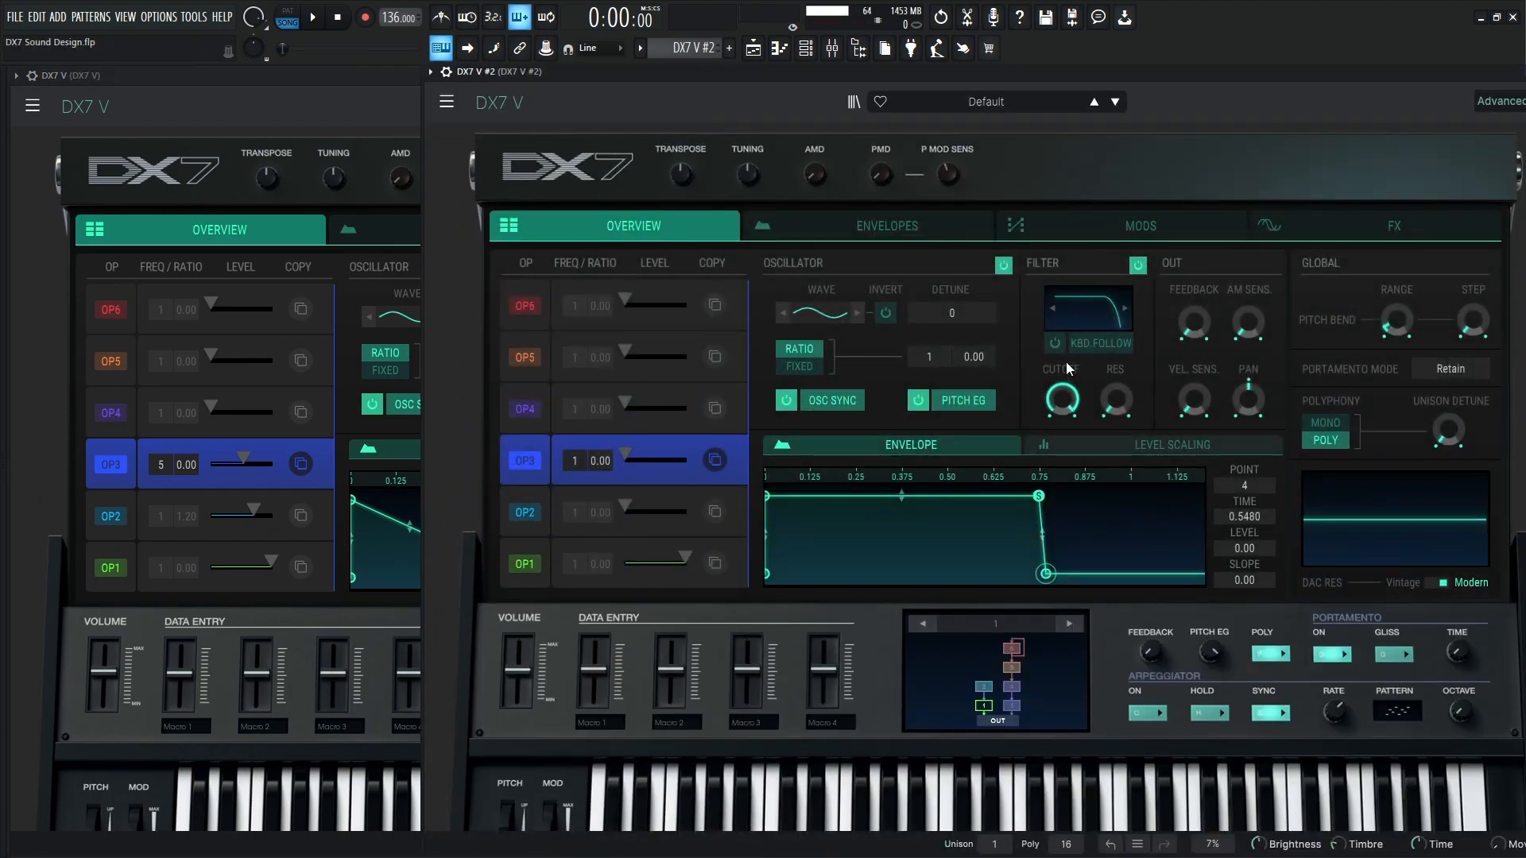
Step: Set the DX7 V #2 instance to algorithm 3, as in the PD Classic Chorusy Pad reference patch
click(378, 73)
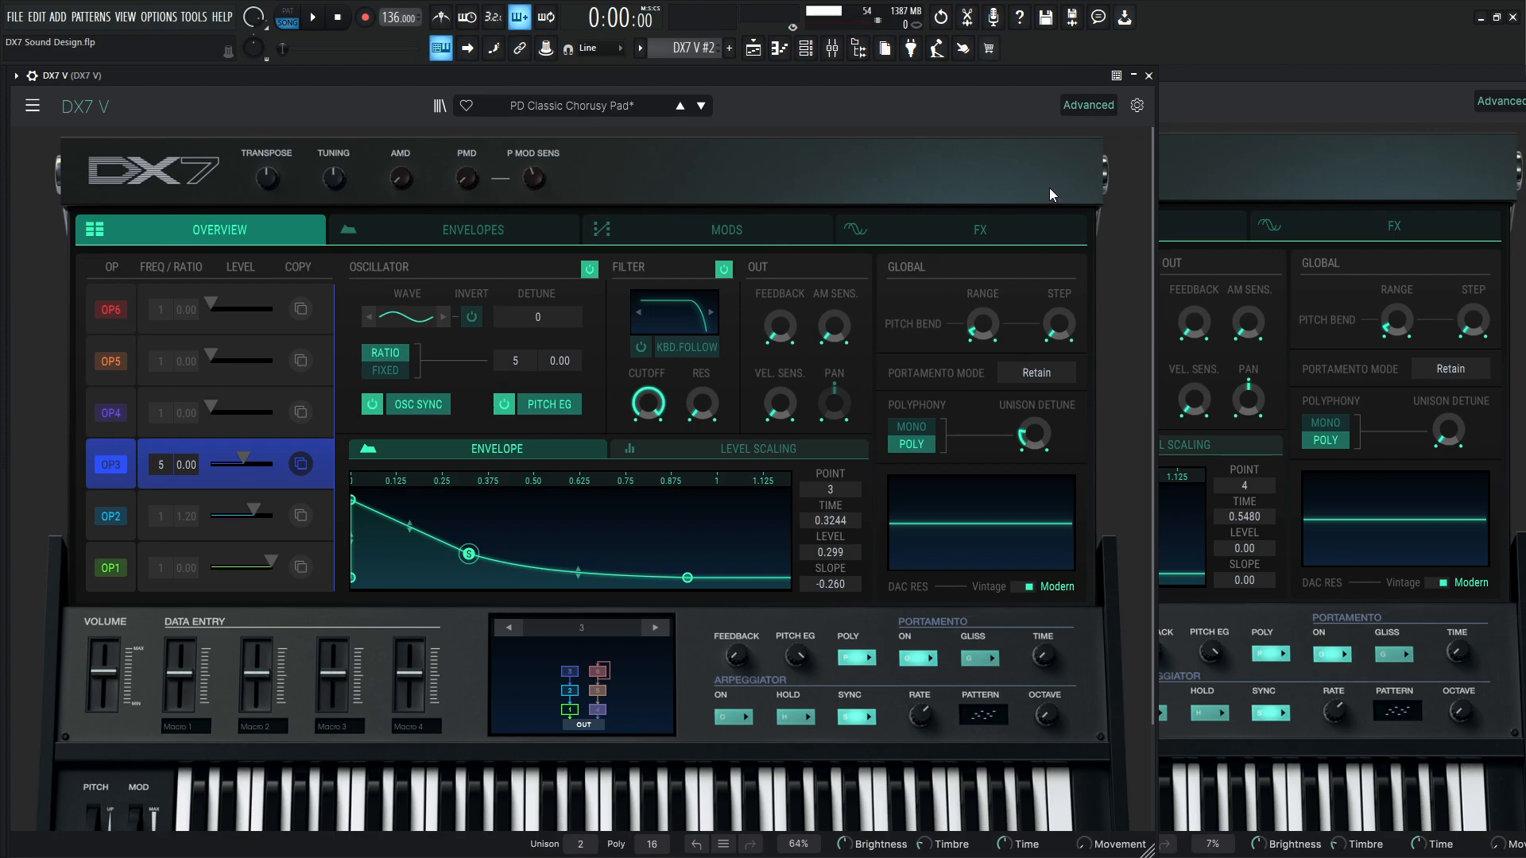
click(1227, 74)
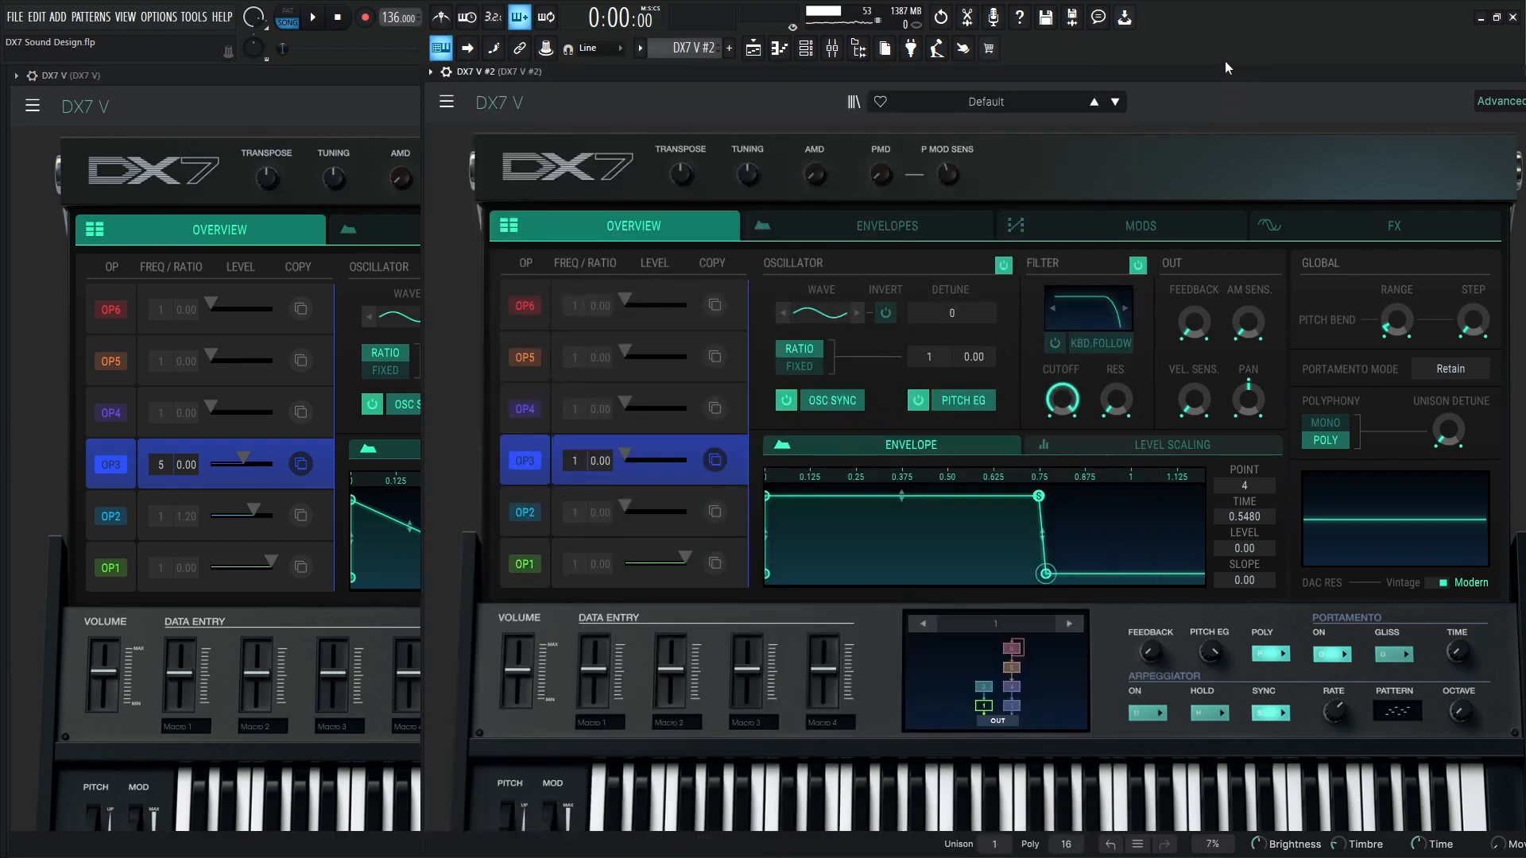
click(1067, 624)
click(1066, 624)
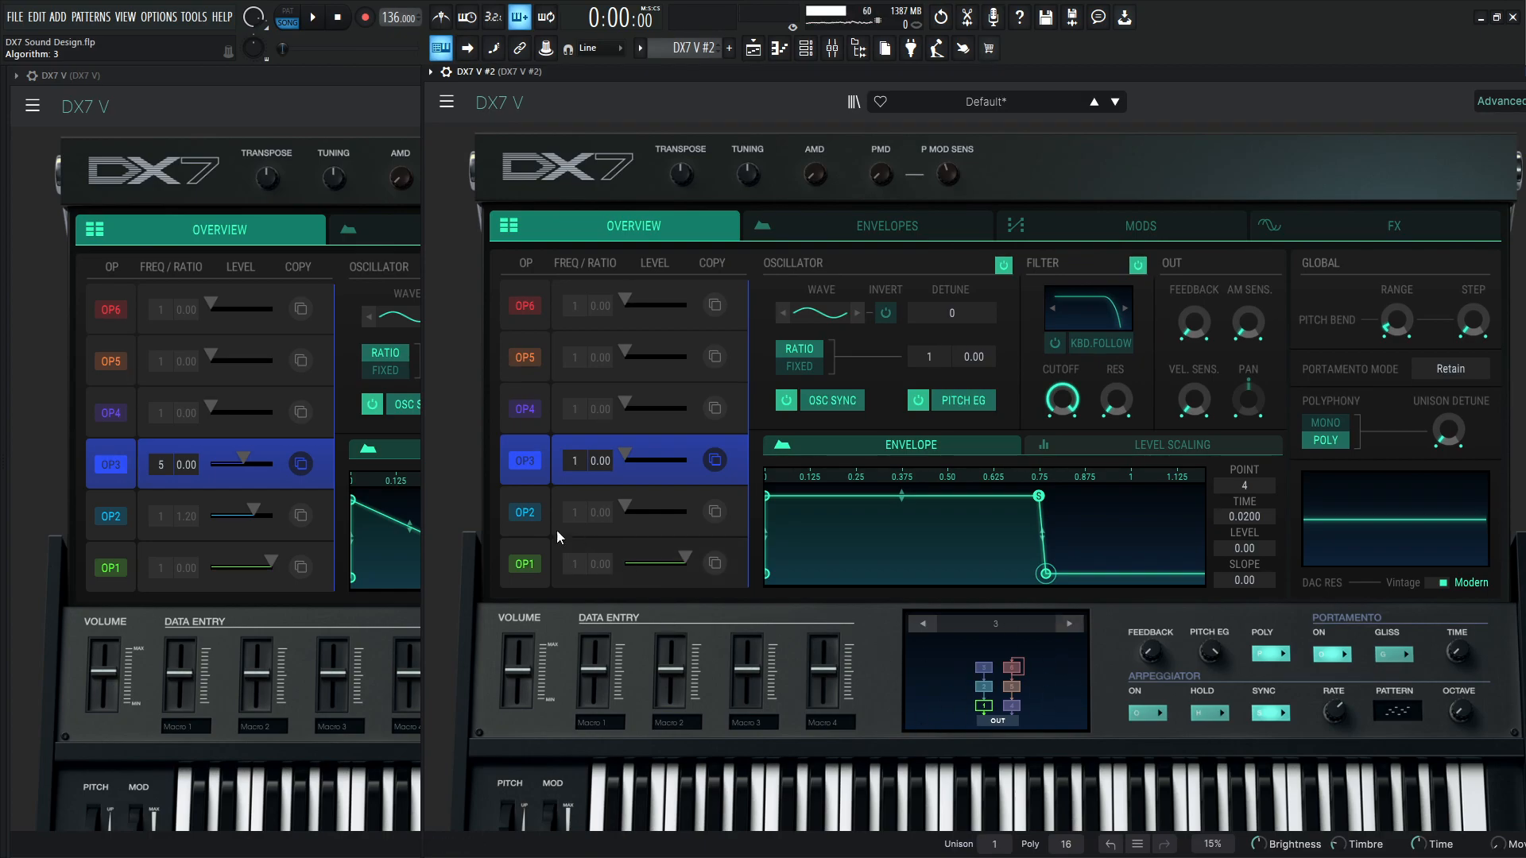
Step: Shape OP1's envelope in DX7 V #2 after the reference patch, with an attack time of about 0.22 and a curved release of about 0.41
click(545, 557)
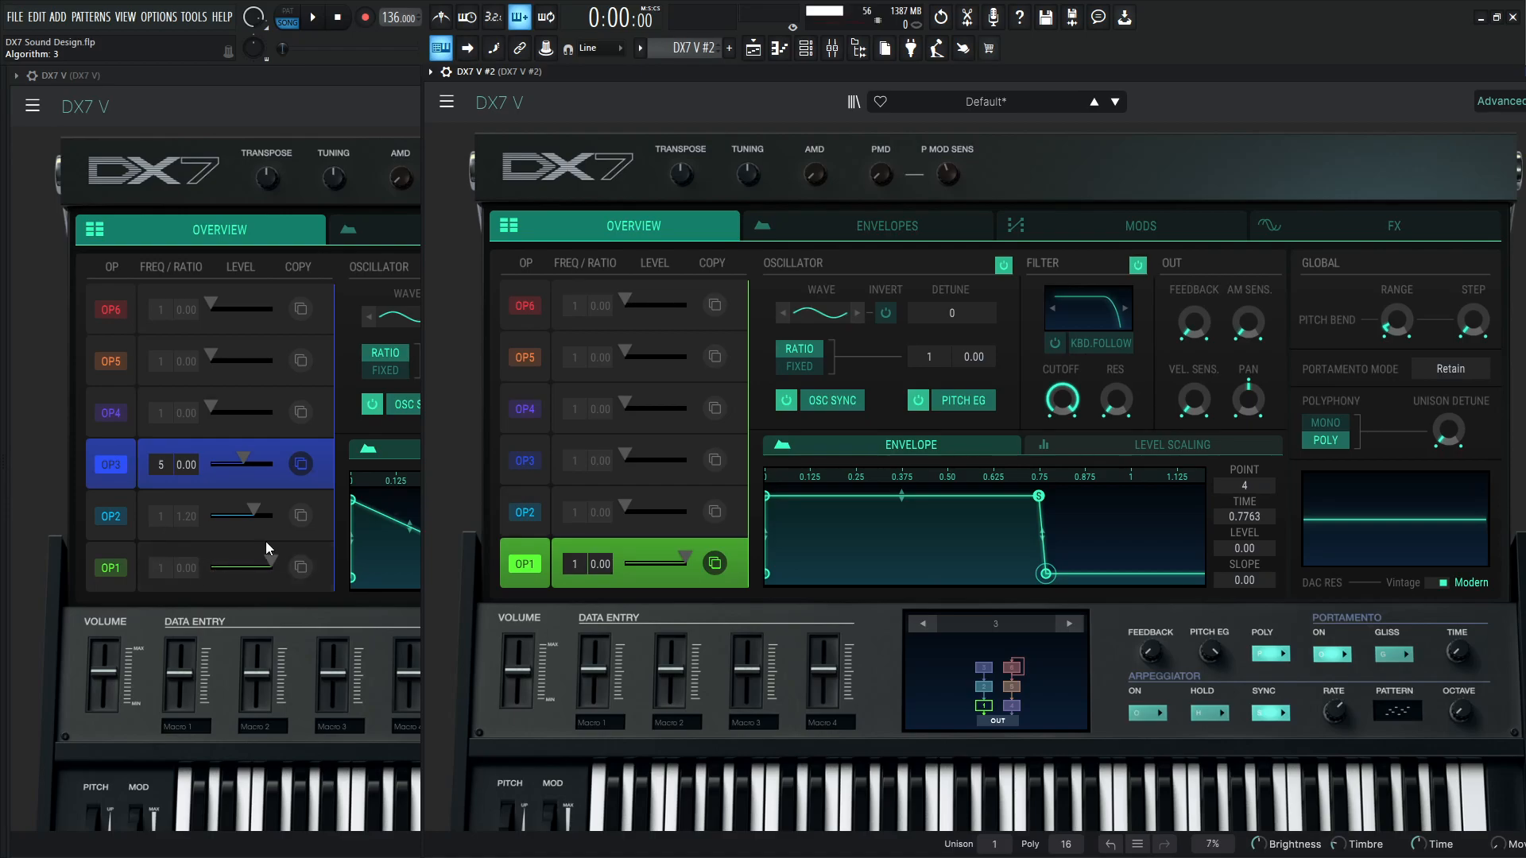
click(125, 563)
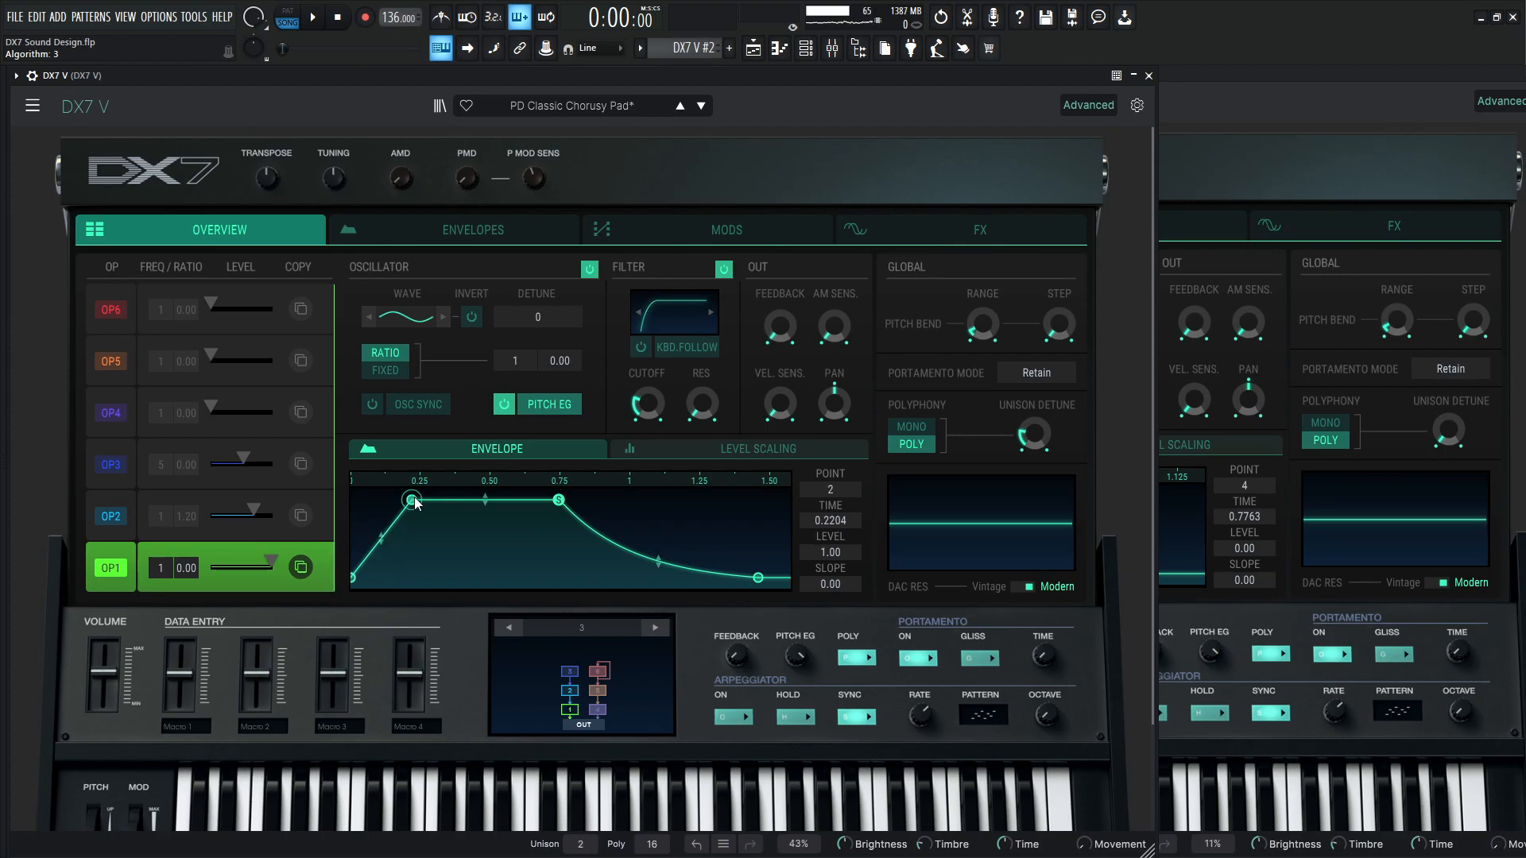
click(561, 499)
click(1248, 89)
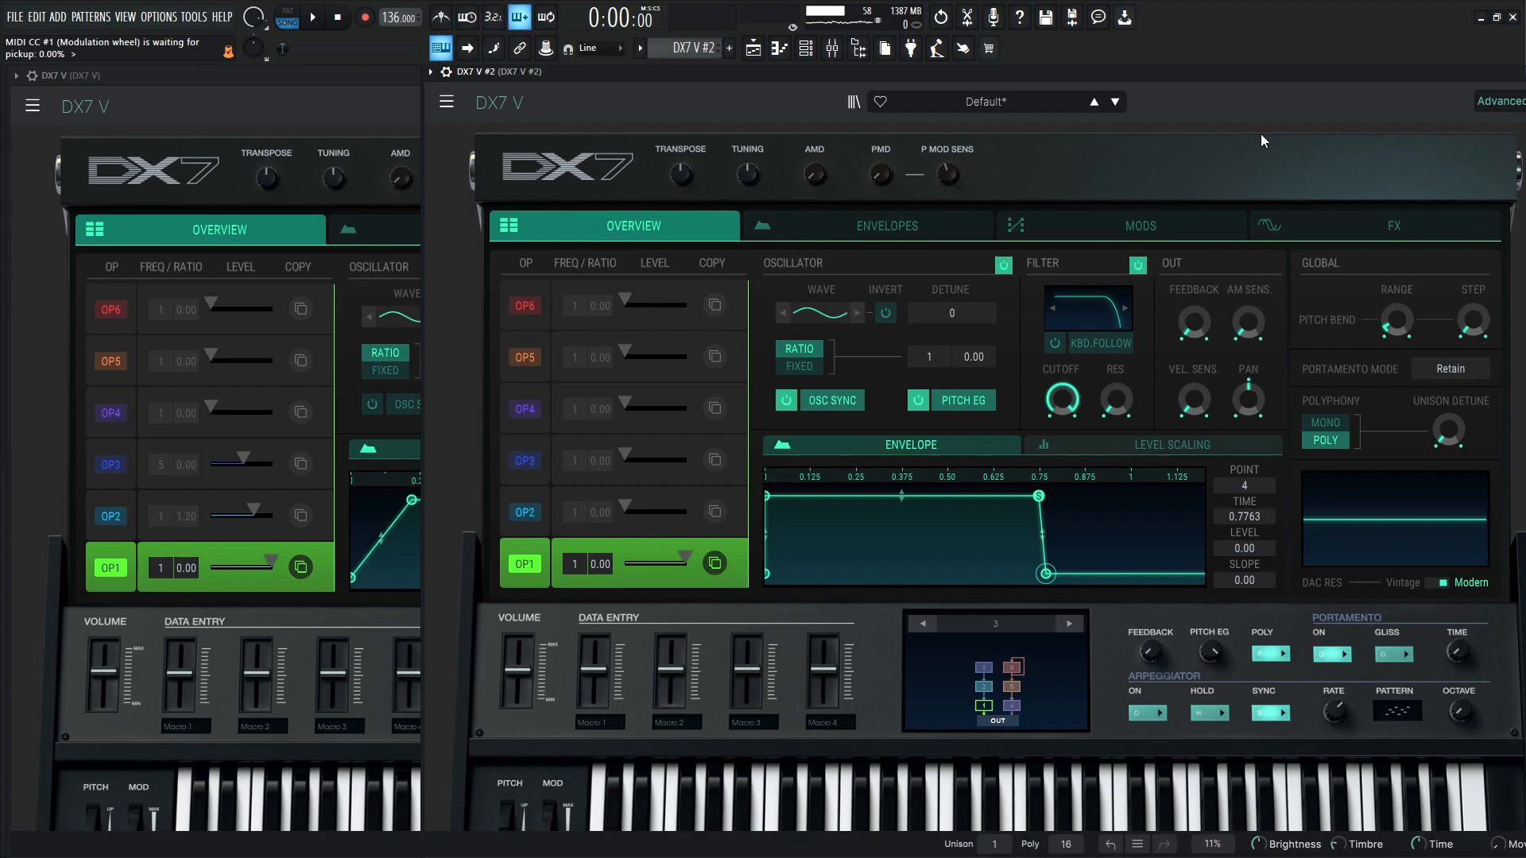
click(1285, 151)
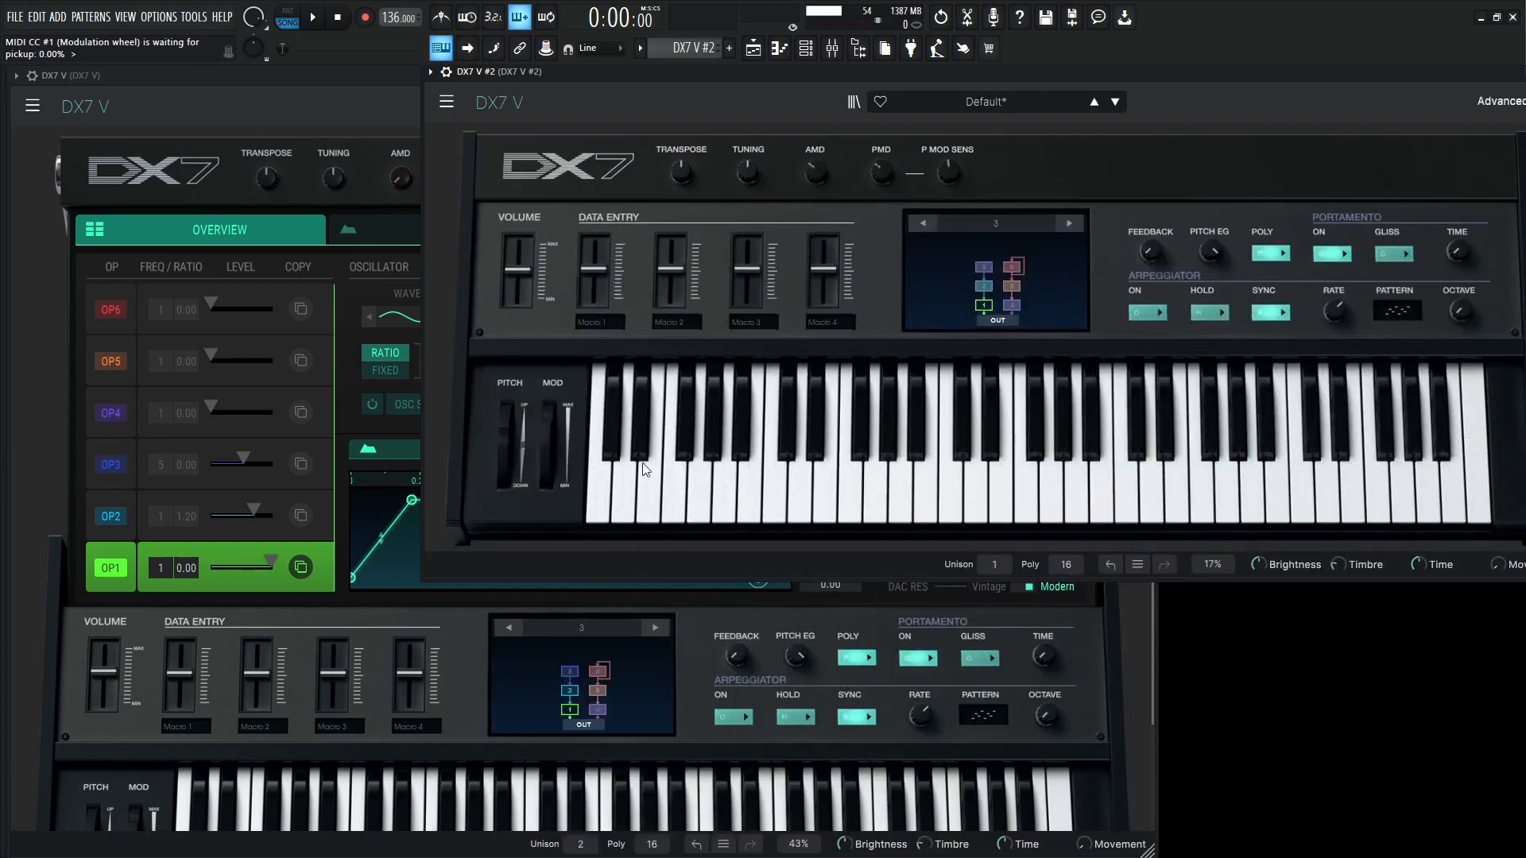
click(1204, 178)
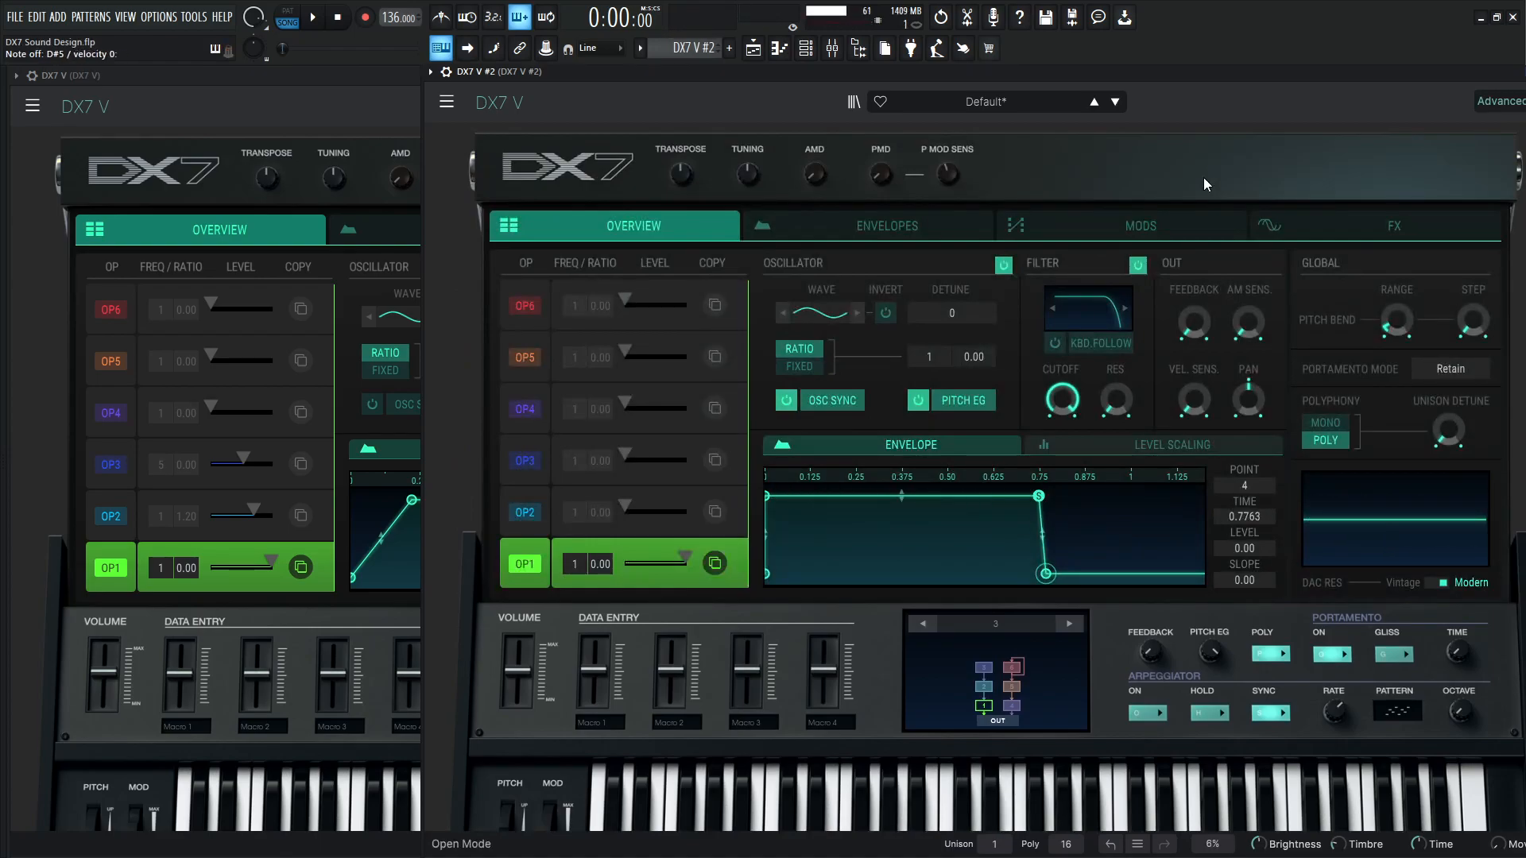
drag(764, 496, 848, 490)
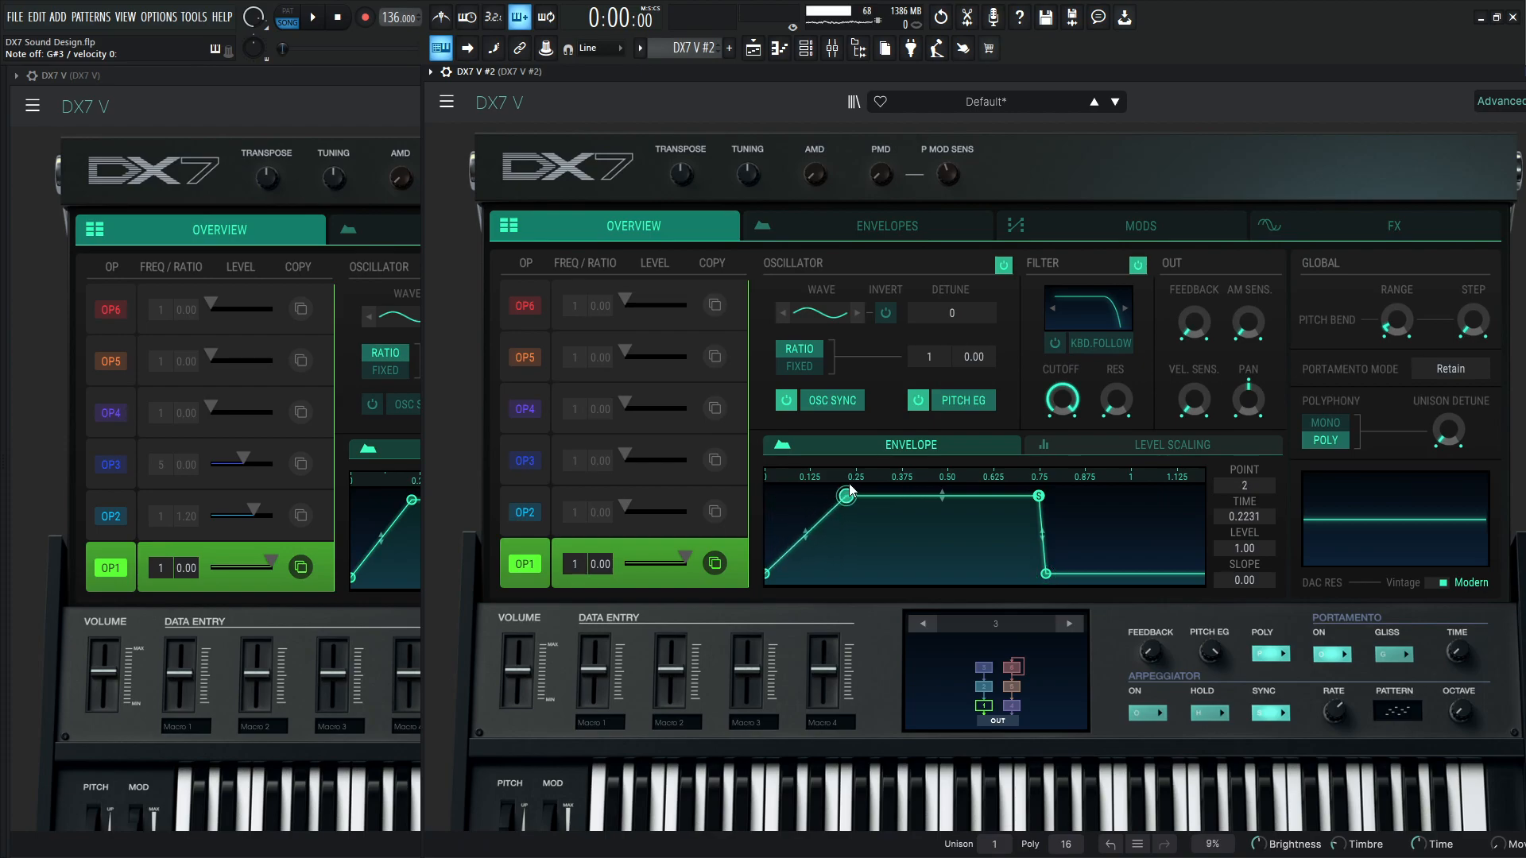
drag(1046, 574, 1180, 583)
drag(1105, 533, 1193, 580)
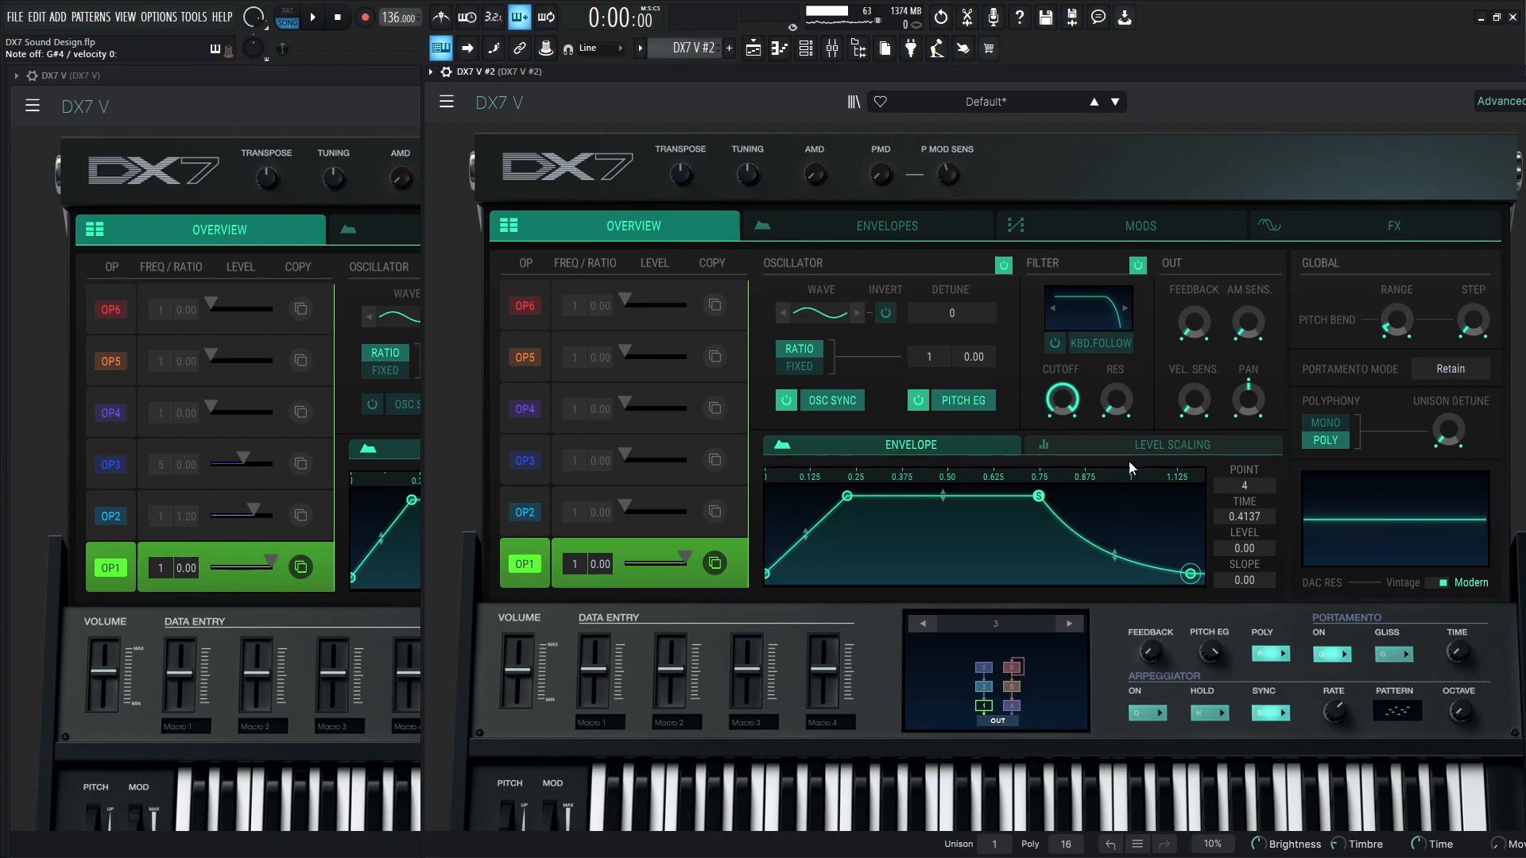
Step: Set OP2's frequency ratio in DX7 V #2 to 1.20 and raise its output level to match the reference patch
click(124, 502)
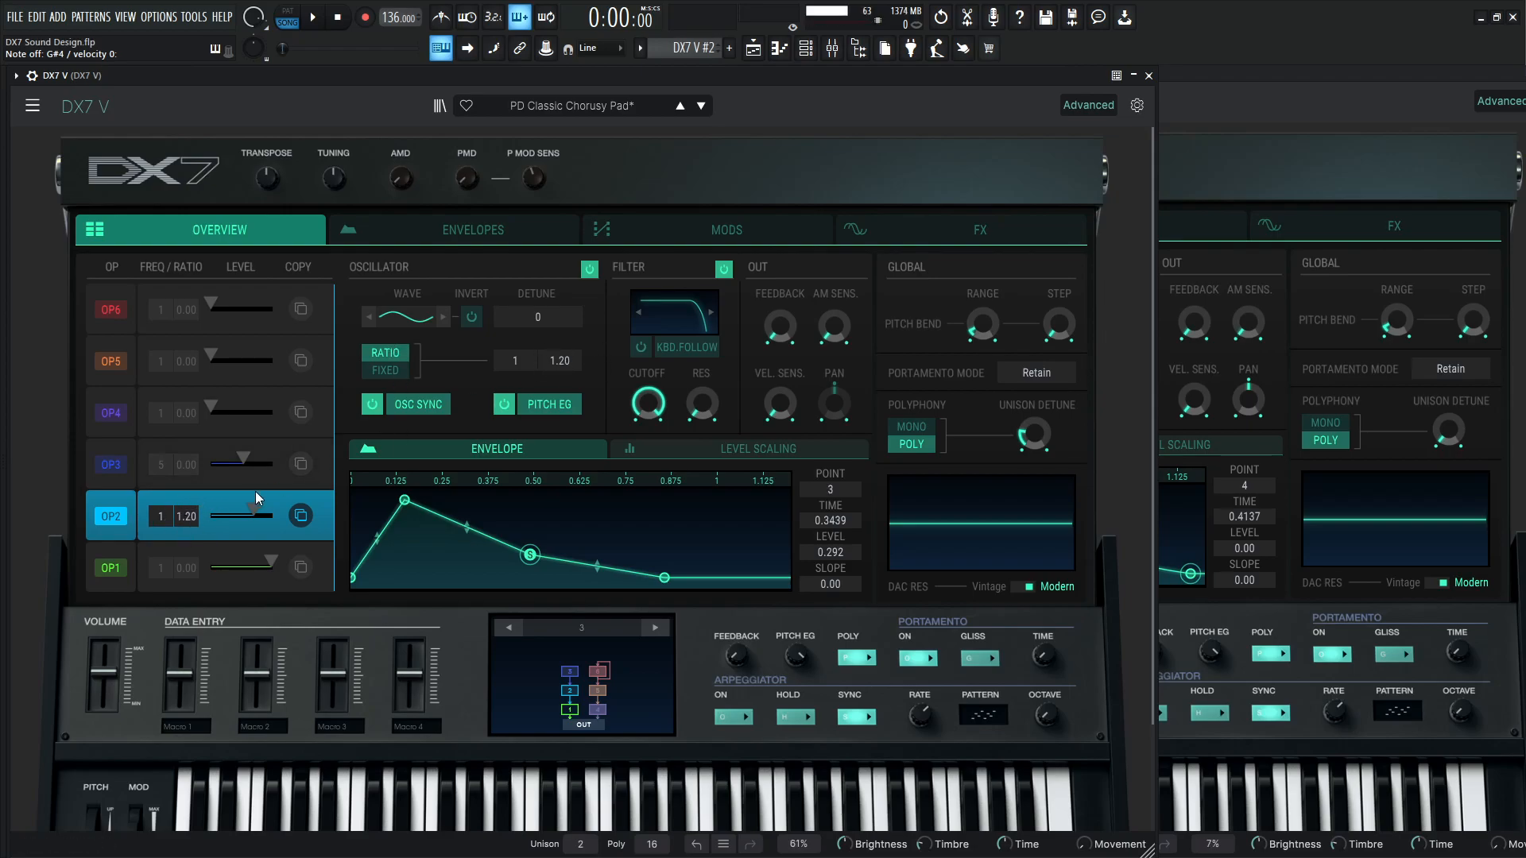
click(1246, 78)
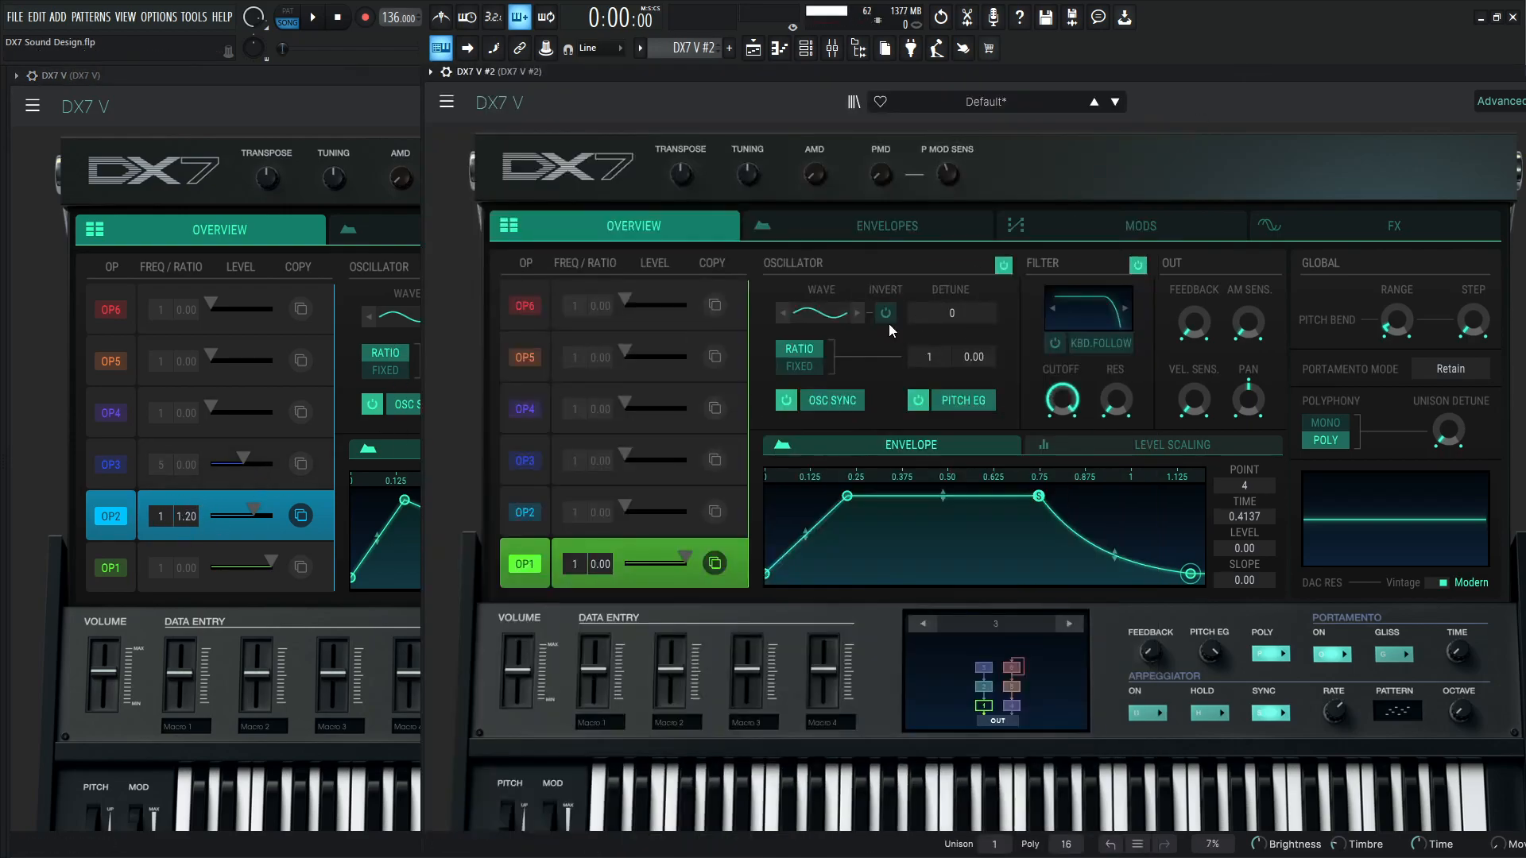
drag(600, 513, 600, 489)
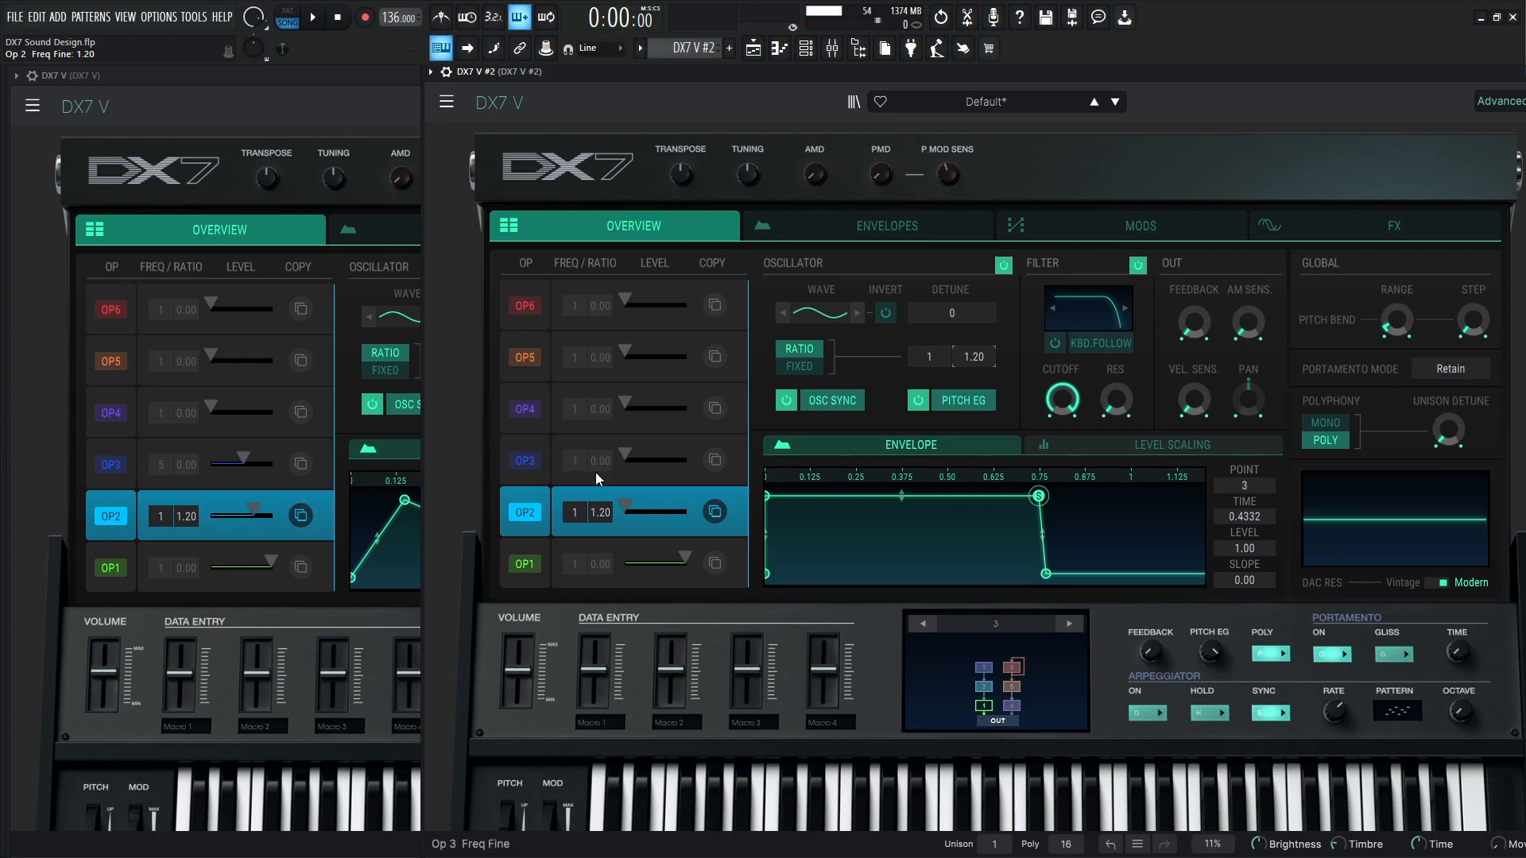
drag(626, 505, 648, 505)
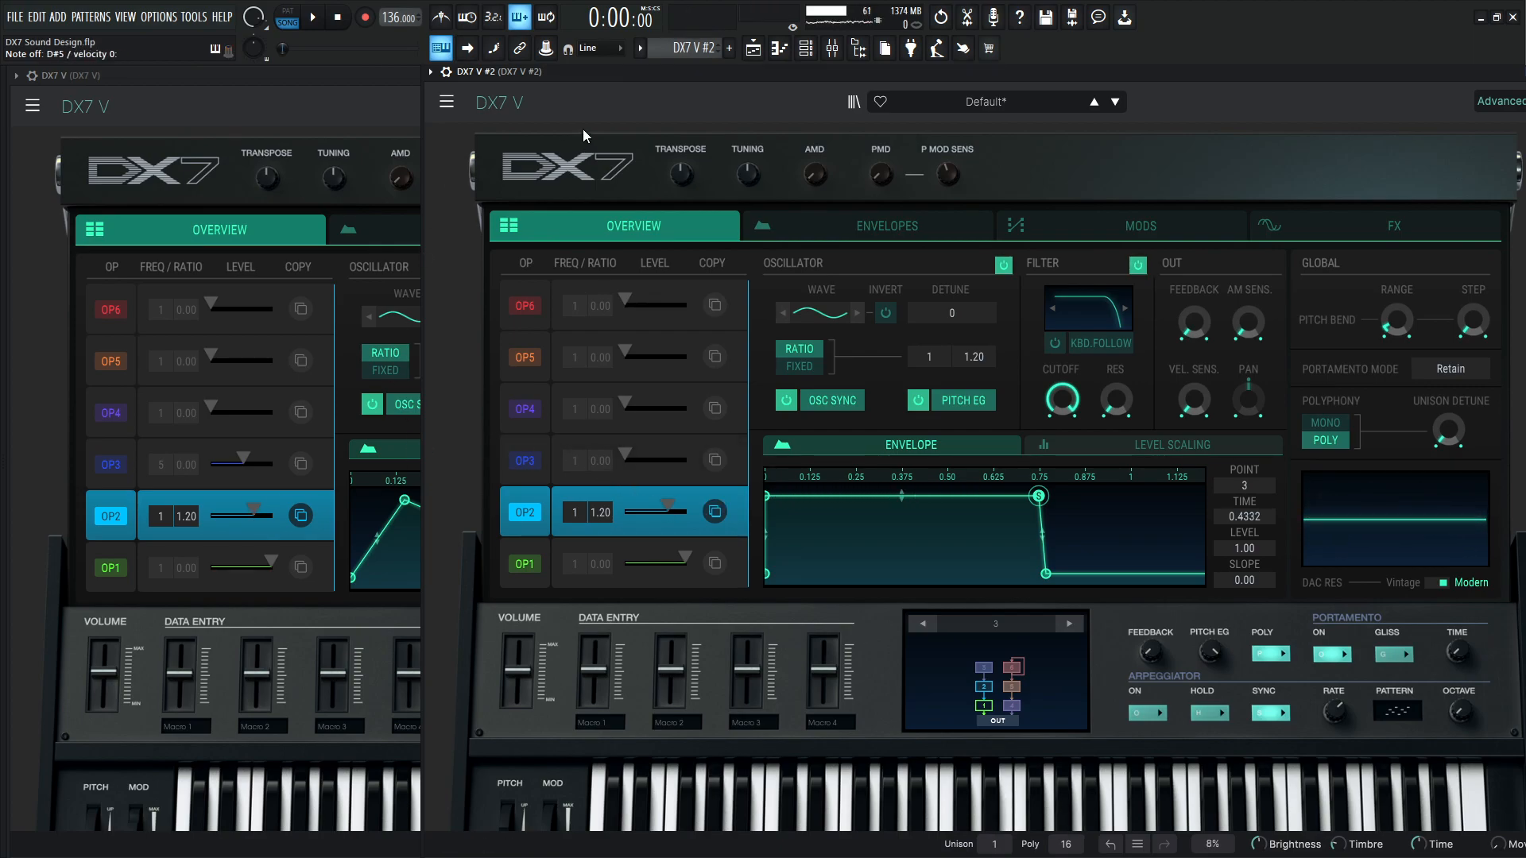
Step: Shape OP2's envelope in DX7 V #2 with attack time about 0.15, decay about 0.34 to level 0.327, and a curved release of about 0.42
drag(590, 74, 639, 77)
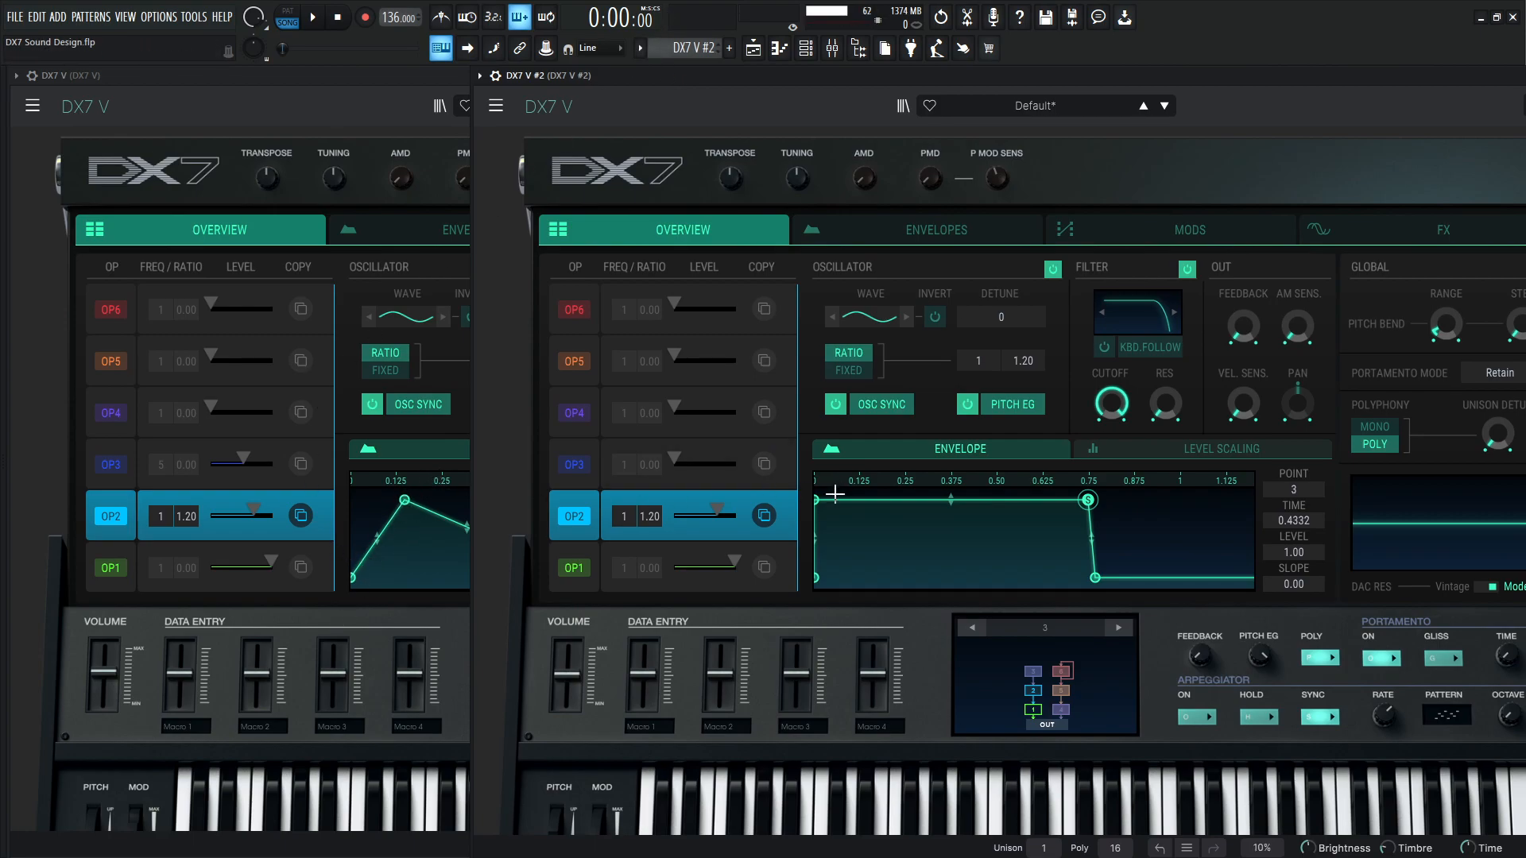
drag(816, 499, 871, 502)
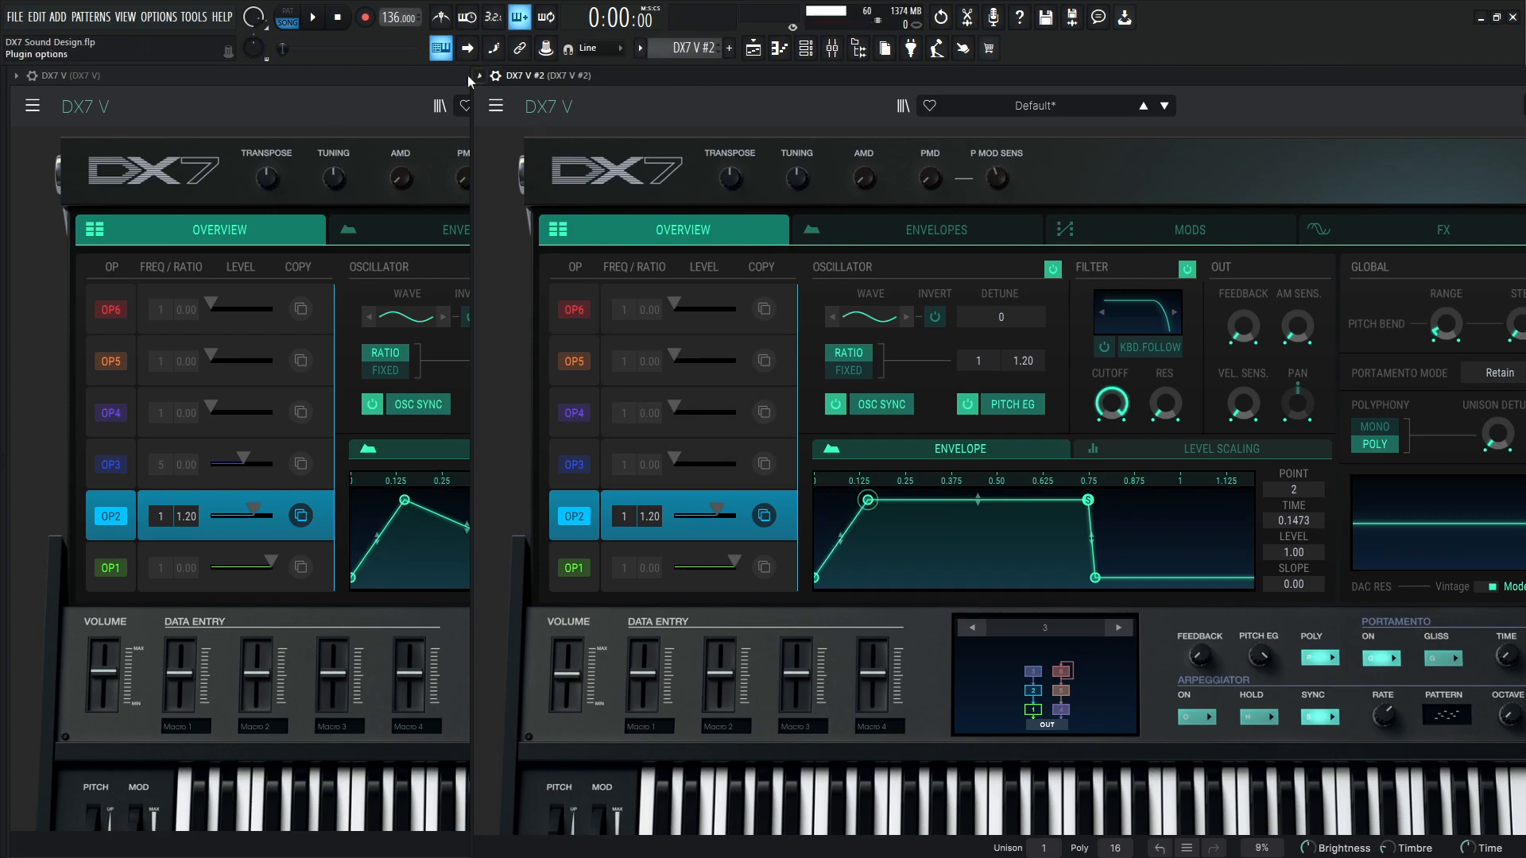
click(442, 487)
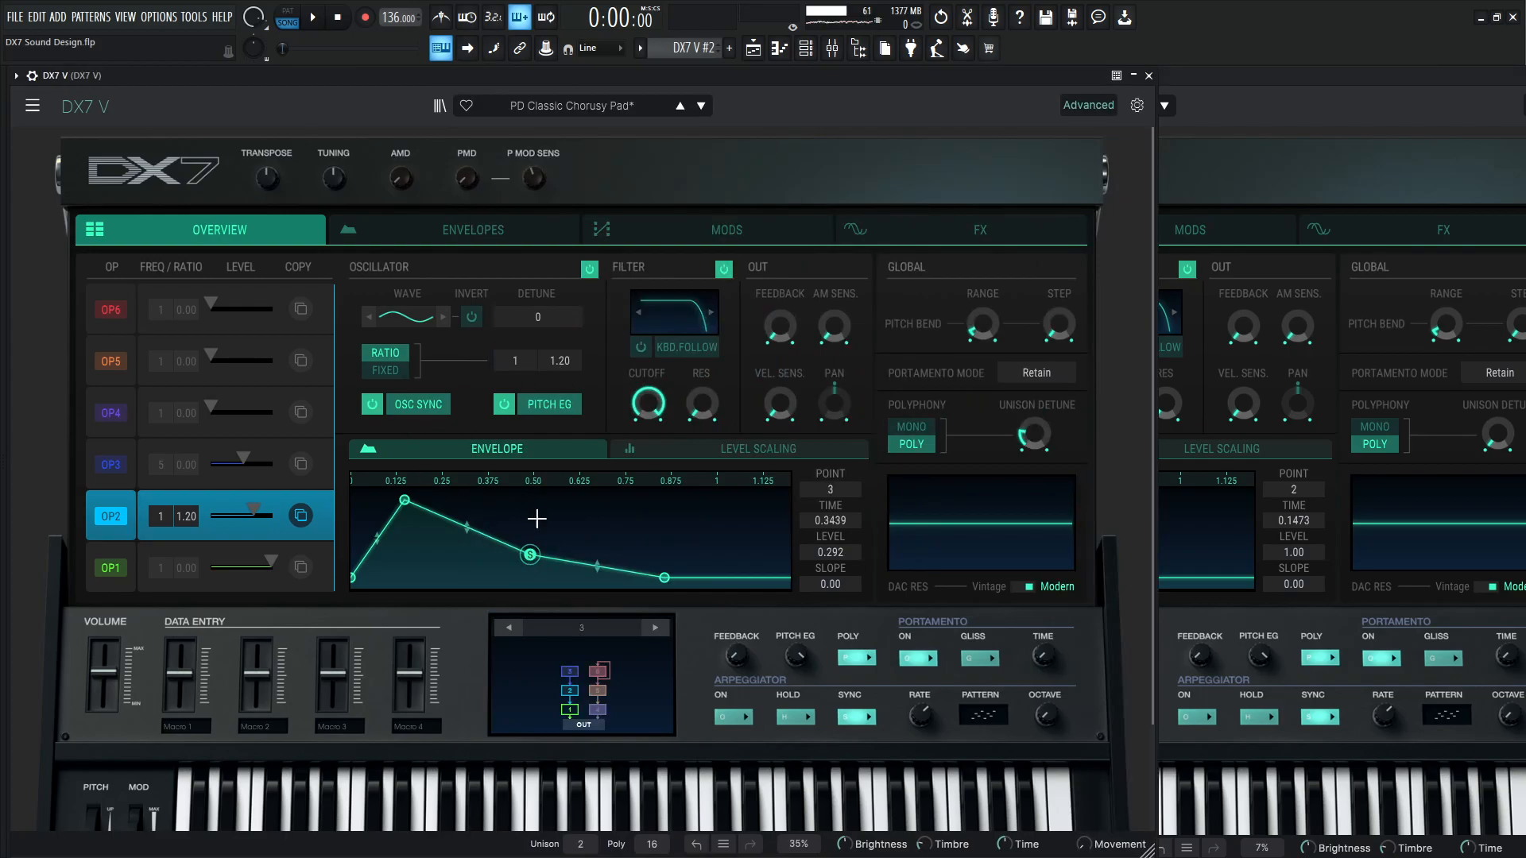
click(1259, 73)
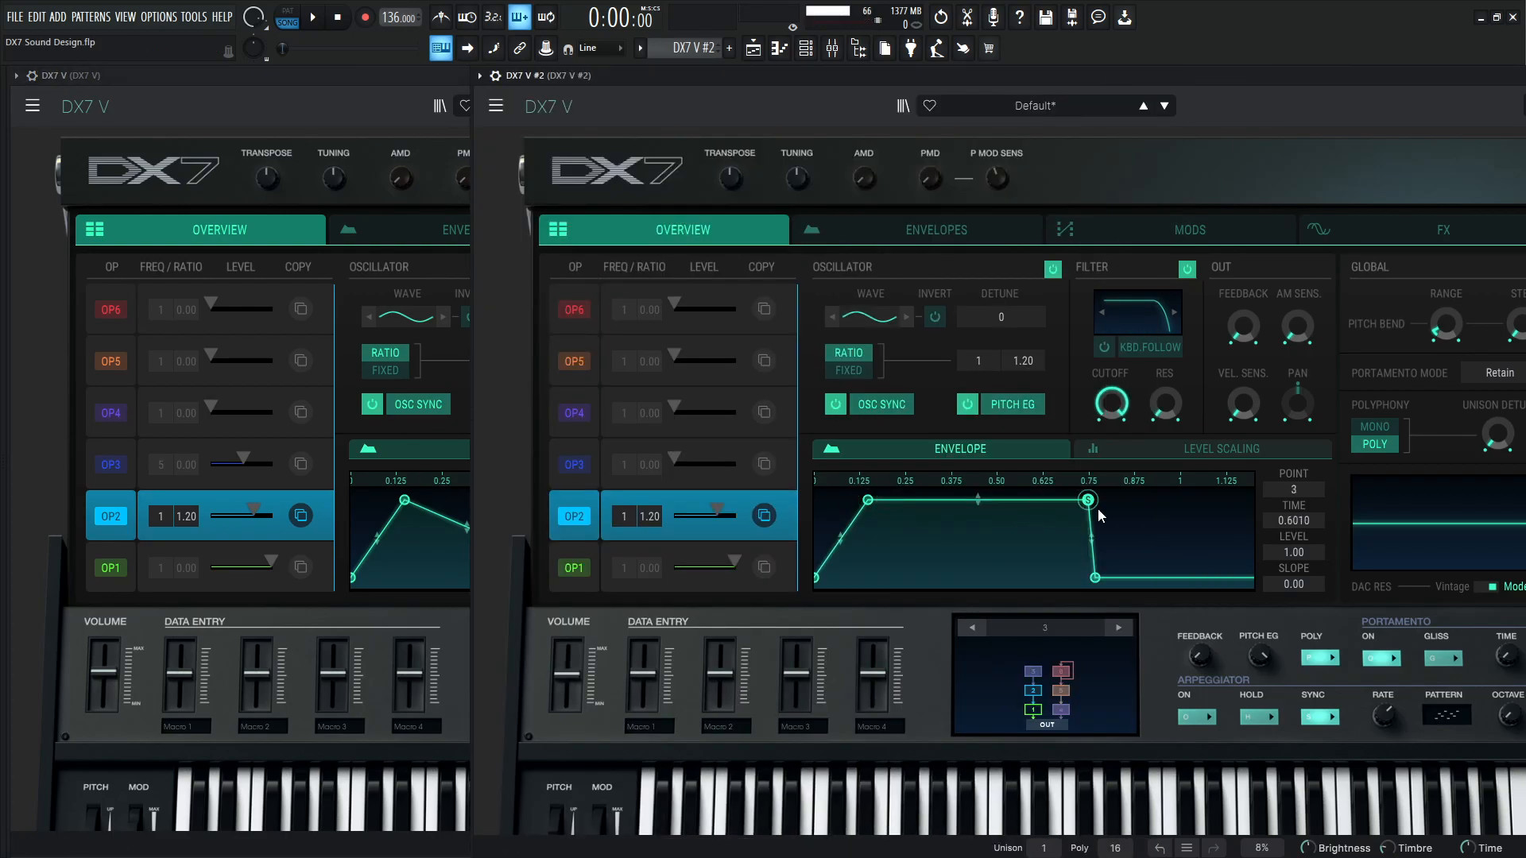
drag(1088, 499, 991, 551)
drag(1097, 580, 1152, 603)
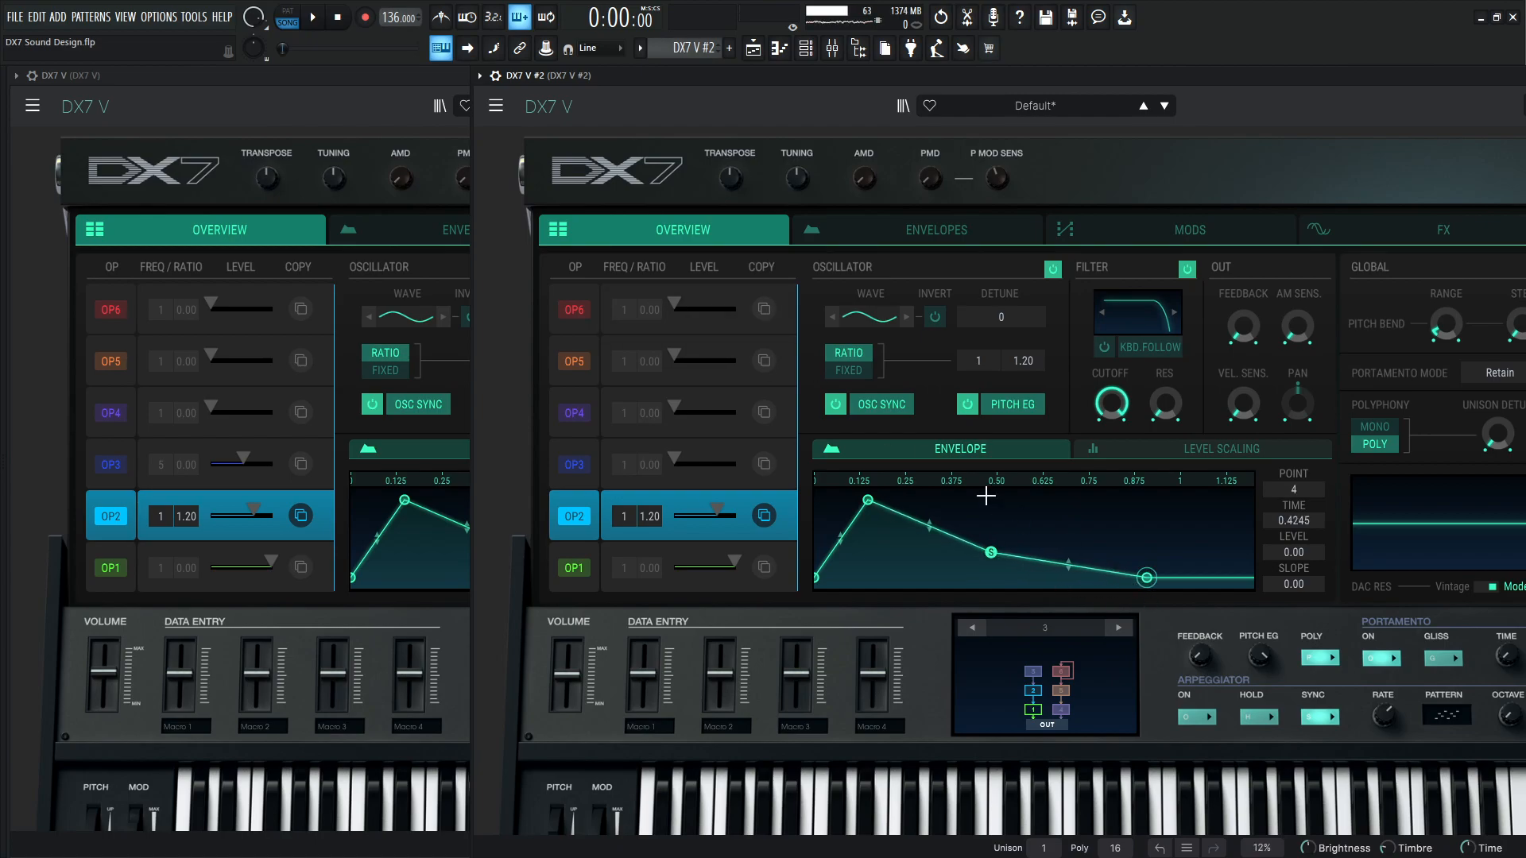
drag(1071, 566, 1072, 587)
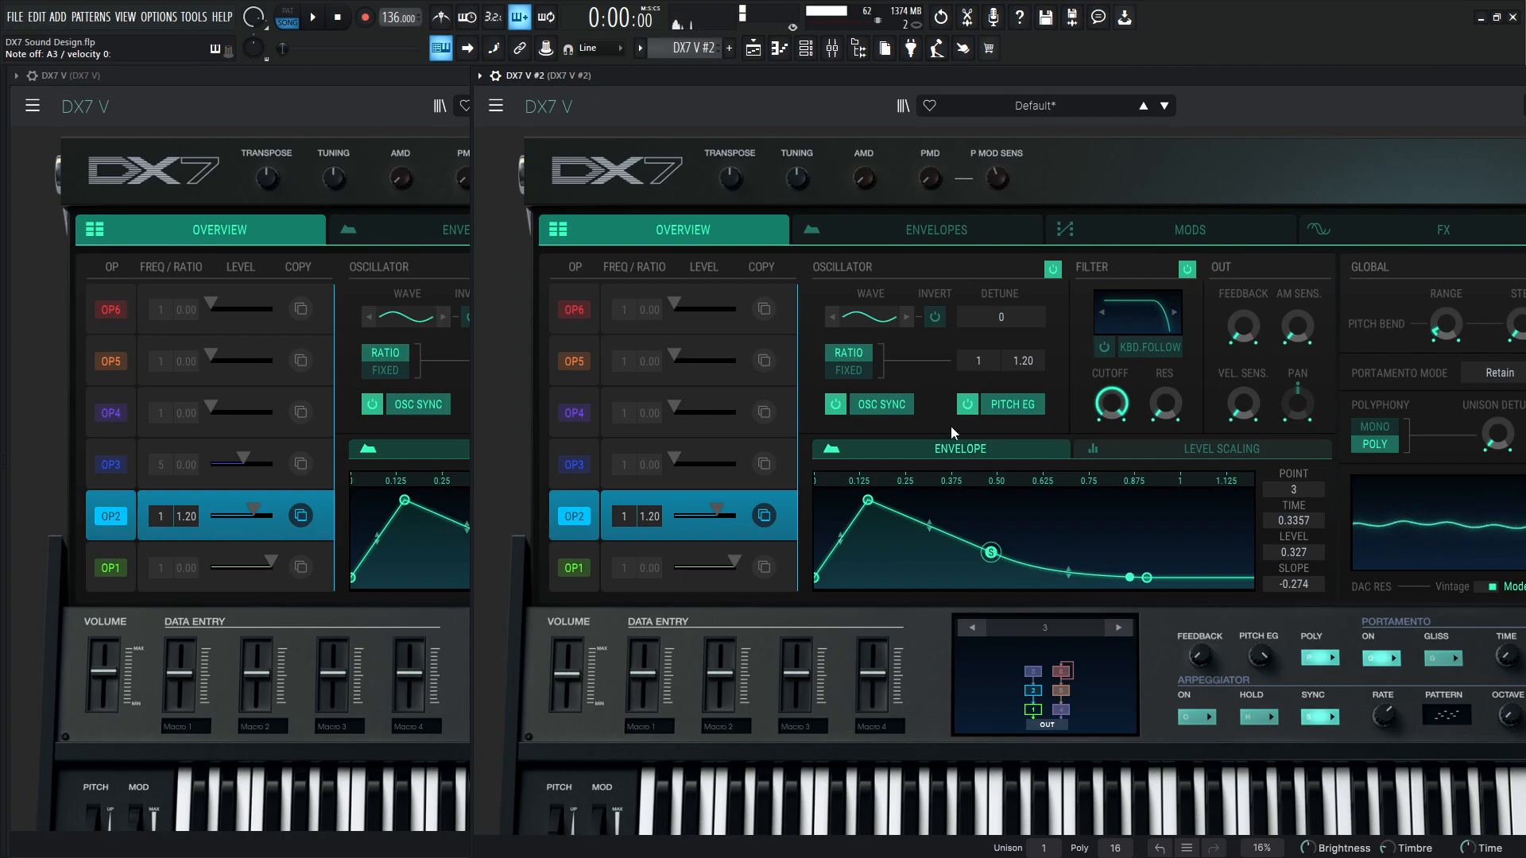
Step: Change OP1's filter in DX7 V #2 to high-pass and lower its cutoff to a low frequency
click(608, 561)
click(1156, 310)
click(1127, 522)
mouse_move(1113, 403)
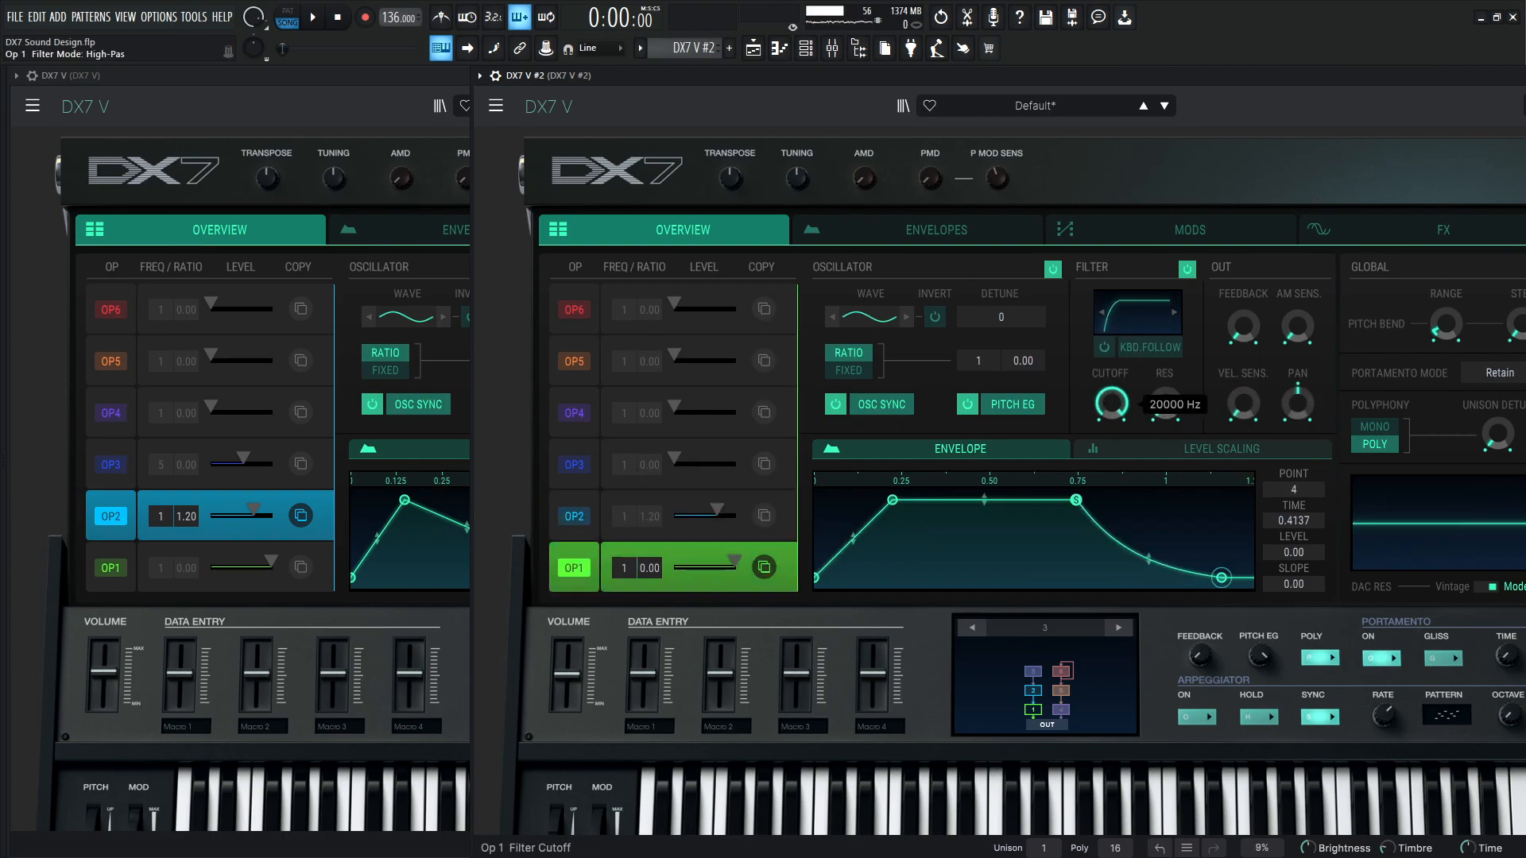
drag(1111, 404, 1111, 496)
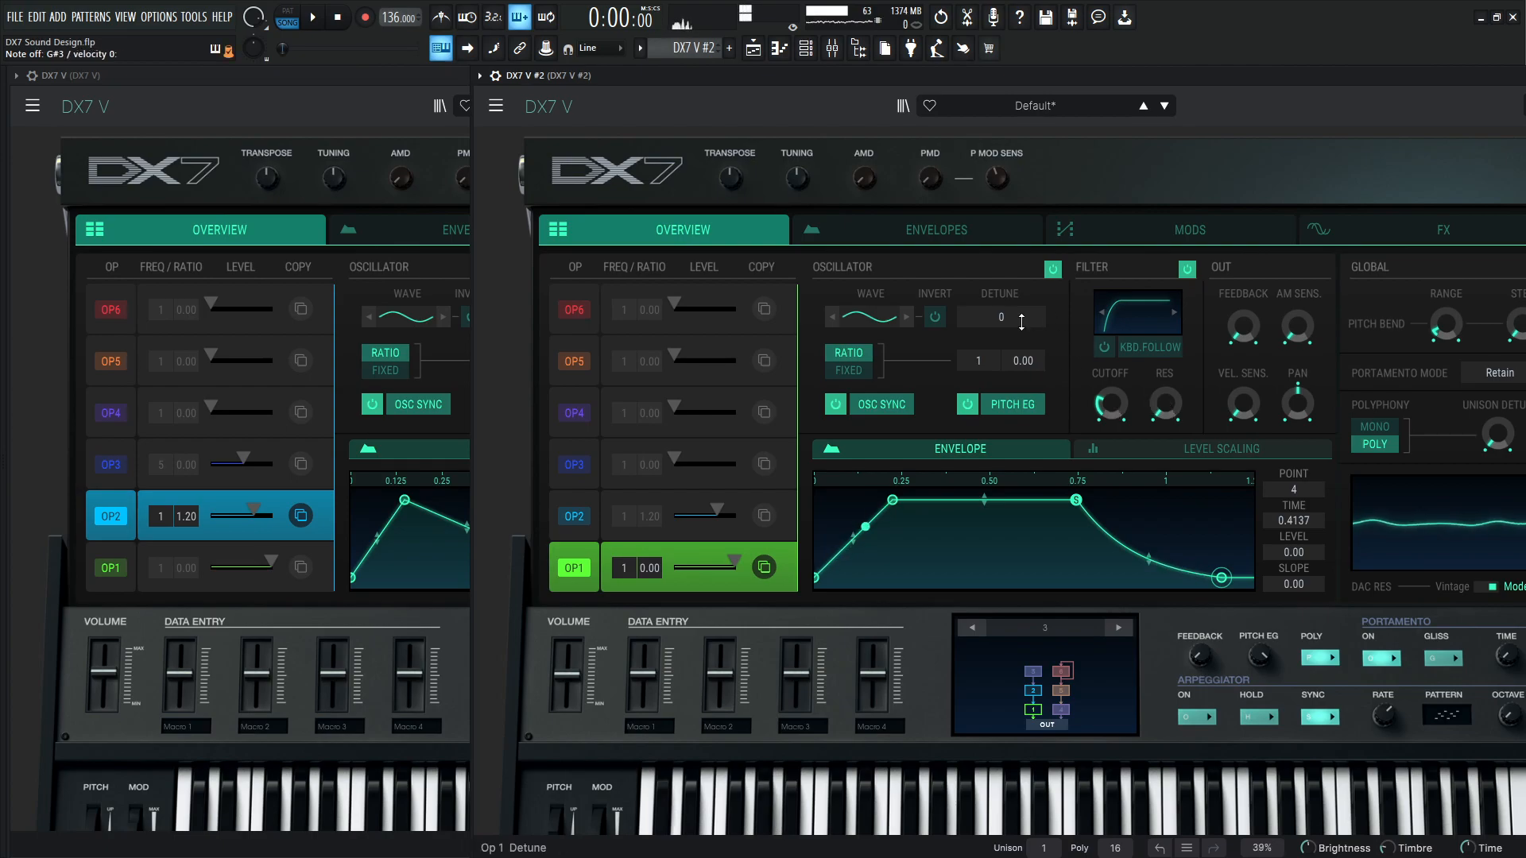
Step: Set OP3's coarse frequency in DX7 V #2 to 5 and move its sustain point to about 0.37 time and 0.224 level
click(598, 452)
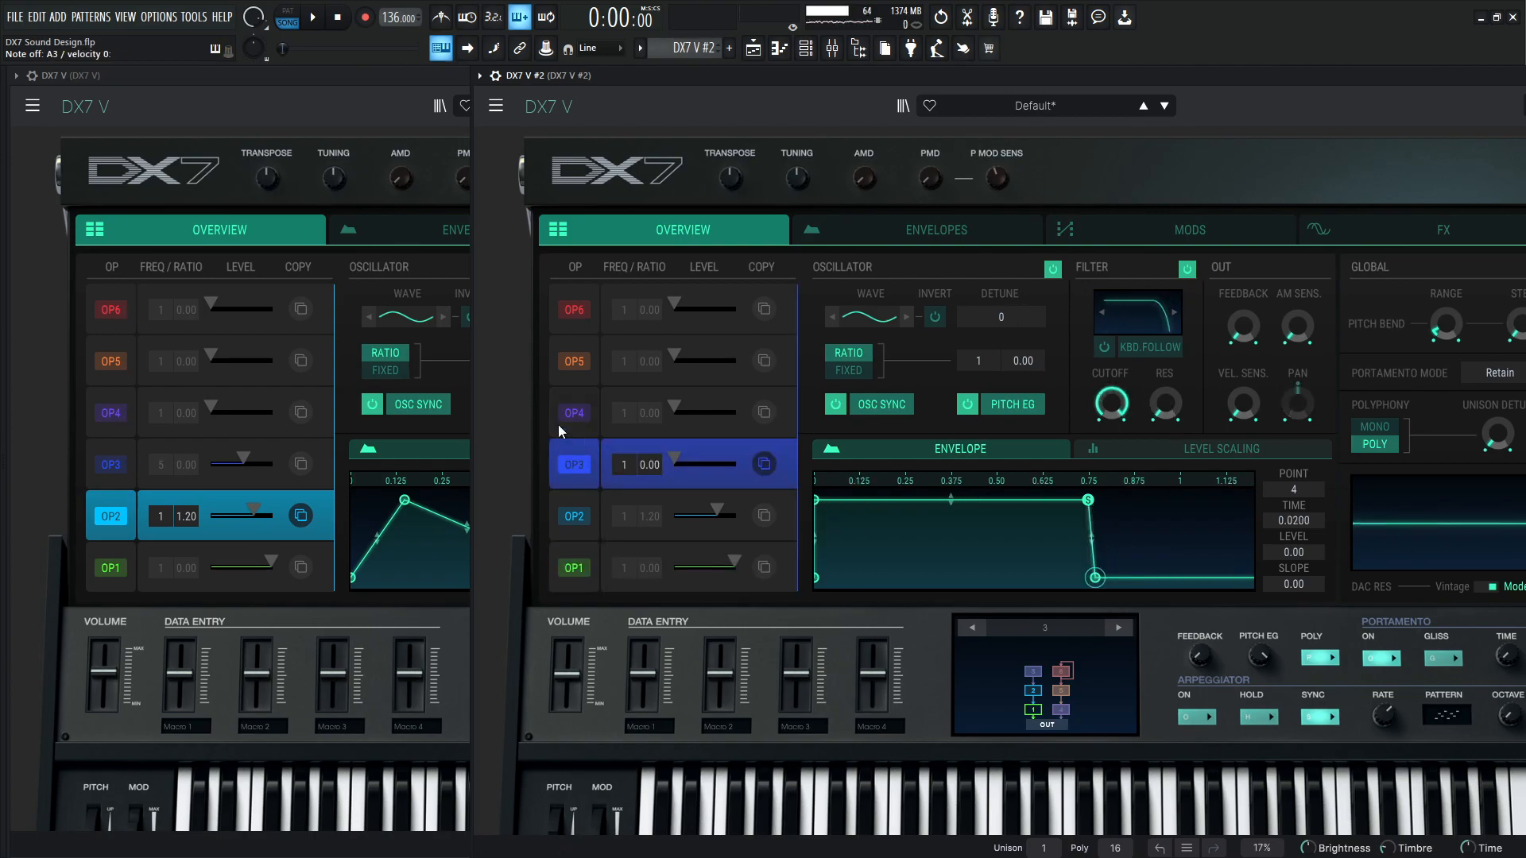
drag(624, 463, 624, 461)
click(133, 453)
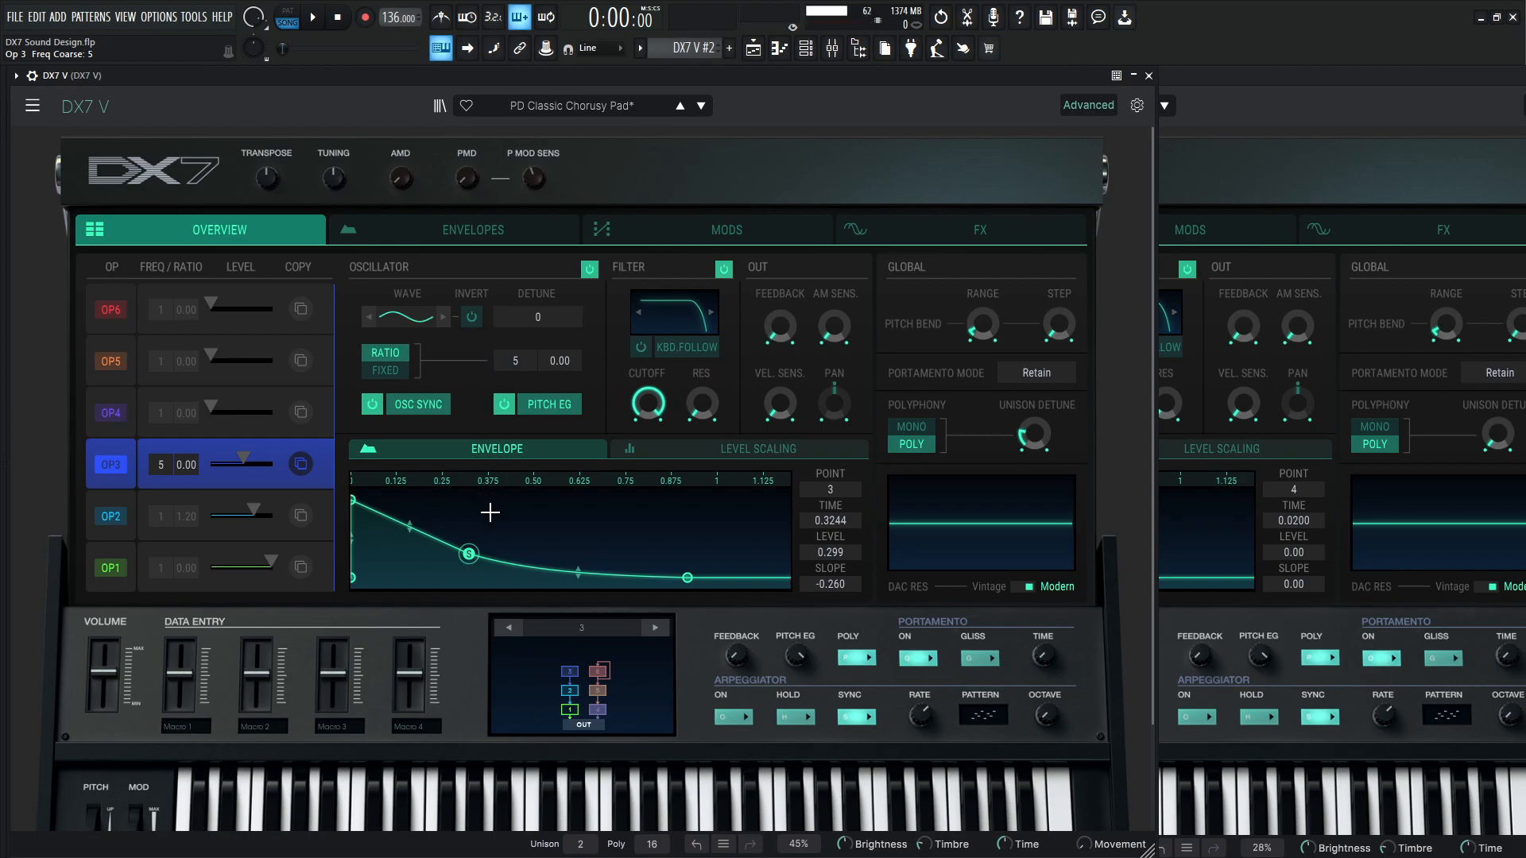
click(1087, 500)
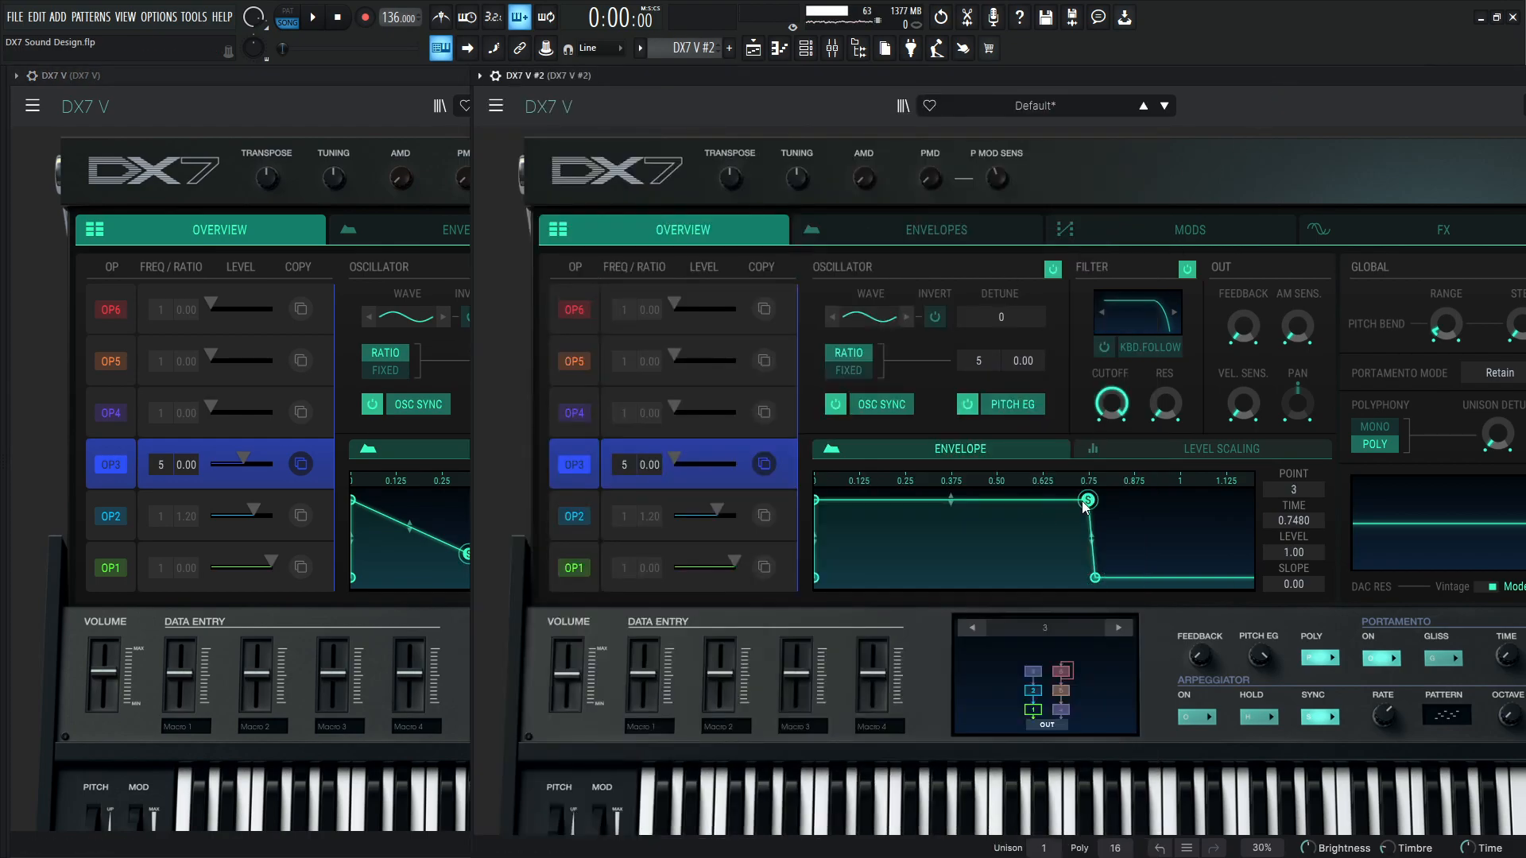
drag(1089, 501, 950, 560)
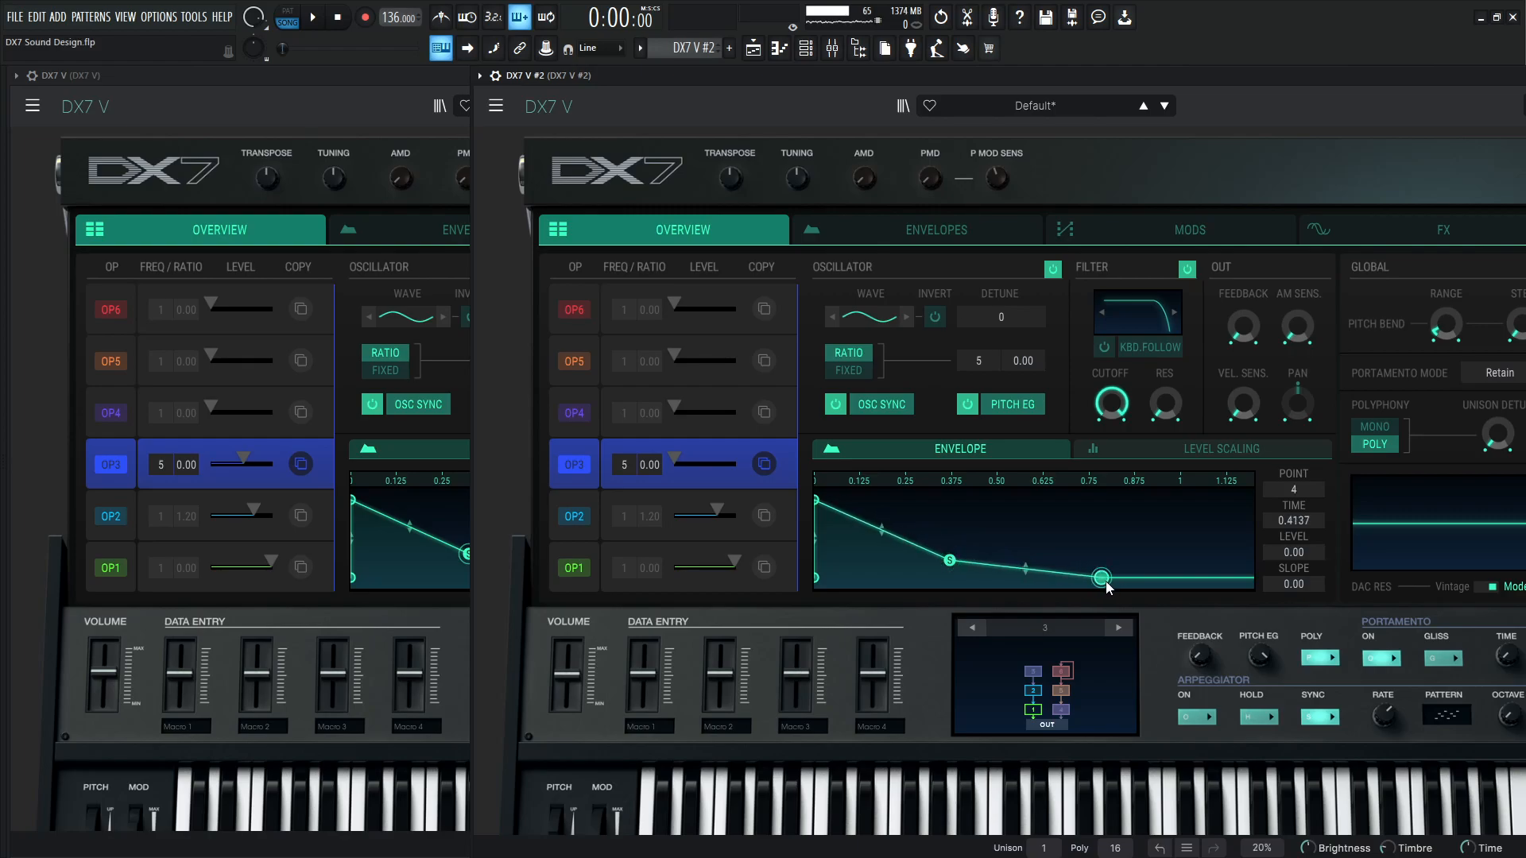
Step: Lengthen OP3's release in DX7 V #2 with a slope of about -0.376 and raise its output level to about half
click(414, 75)
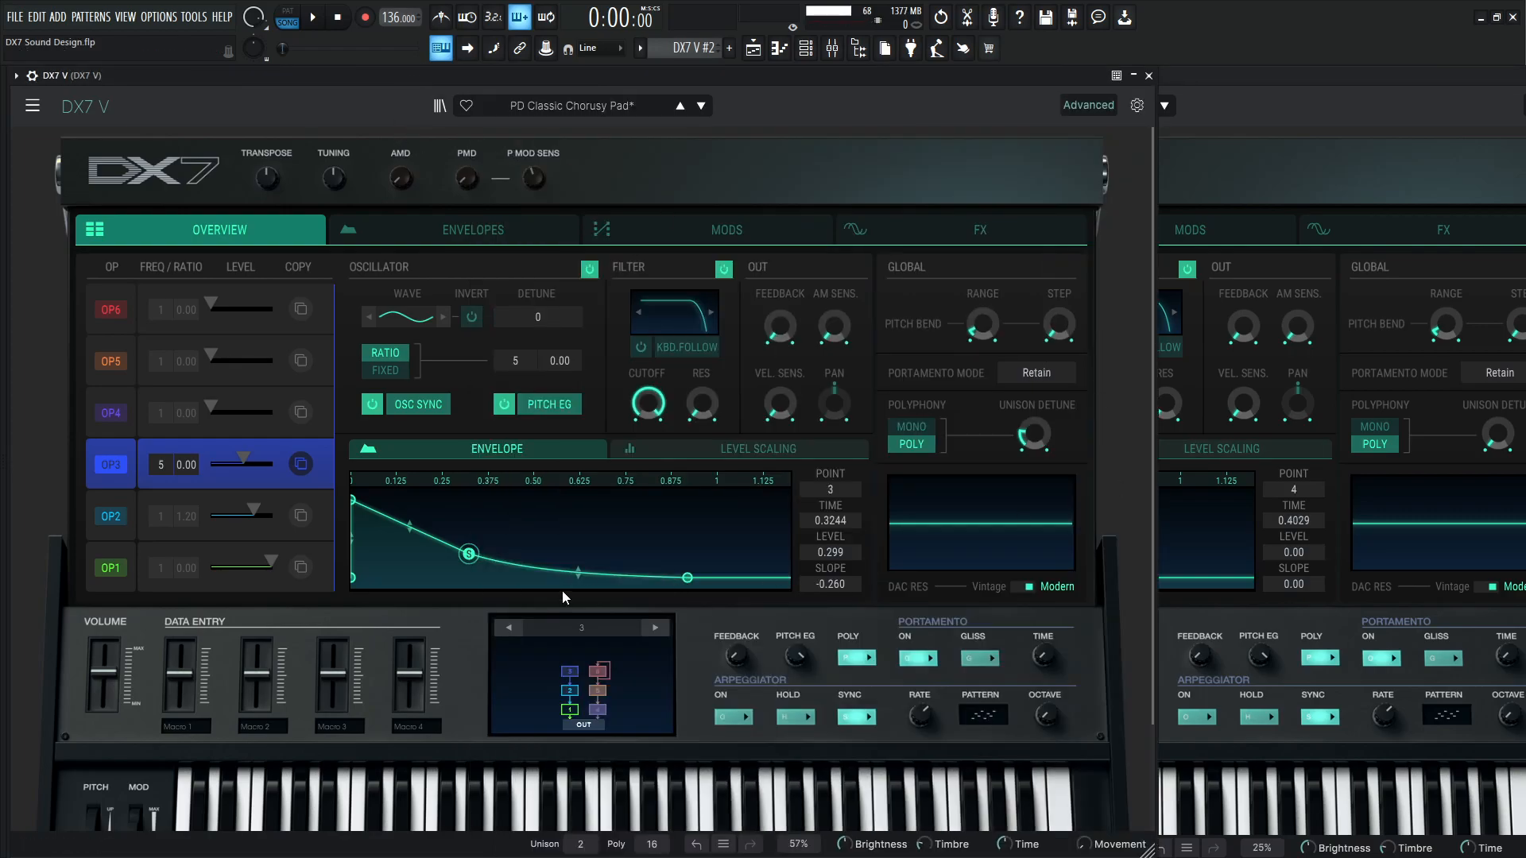
click(1261, 79)
drag(1099, 580, 1169, 587)
drag(1061, 570, 1061, 600)
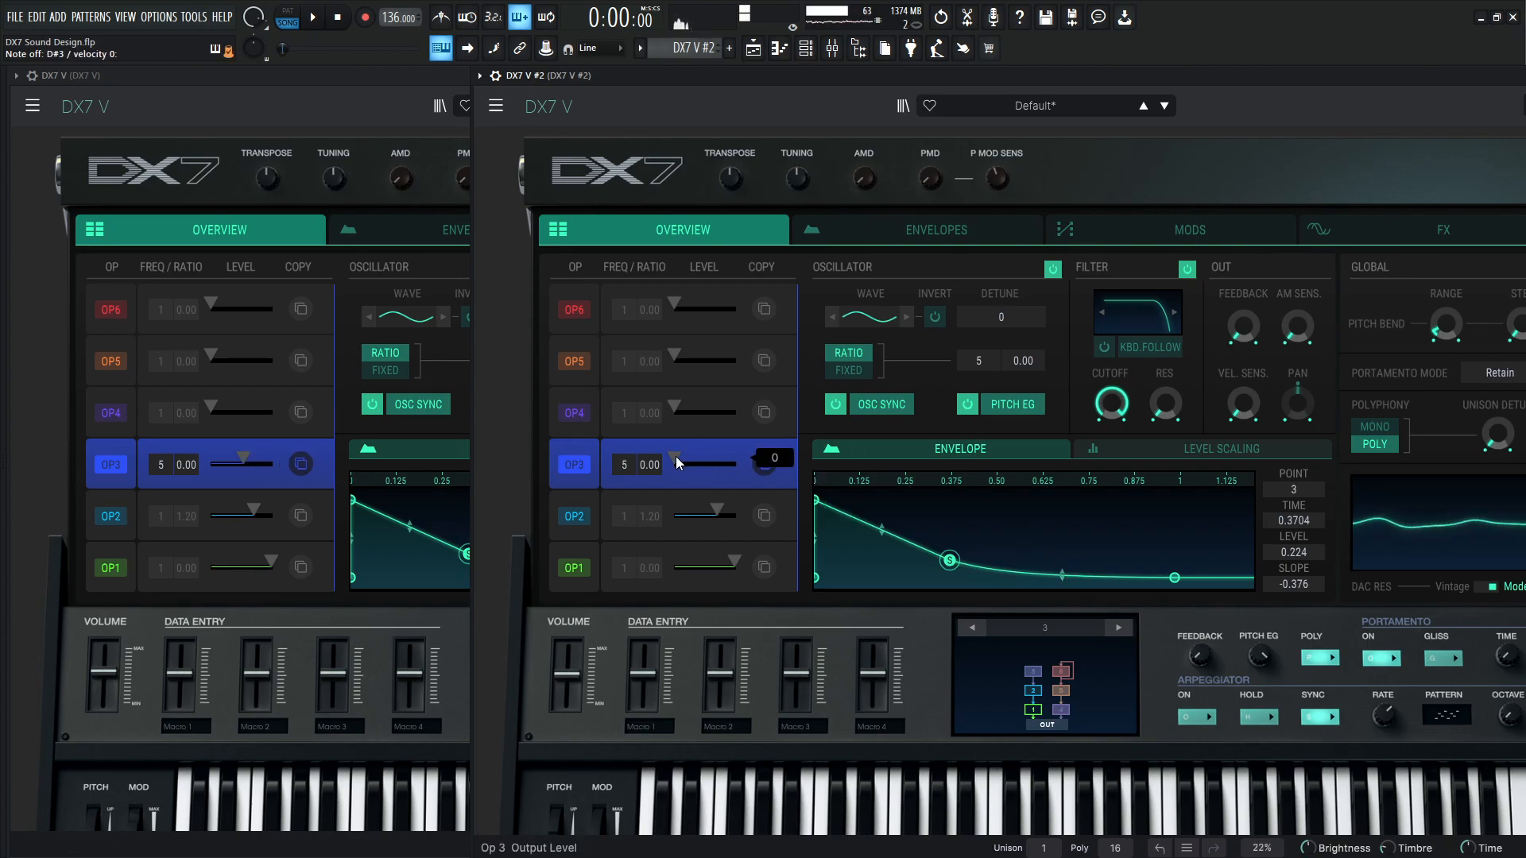
drag(676, 459, 709, 465)
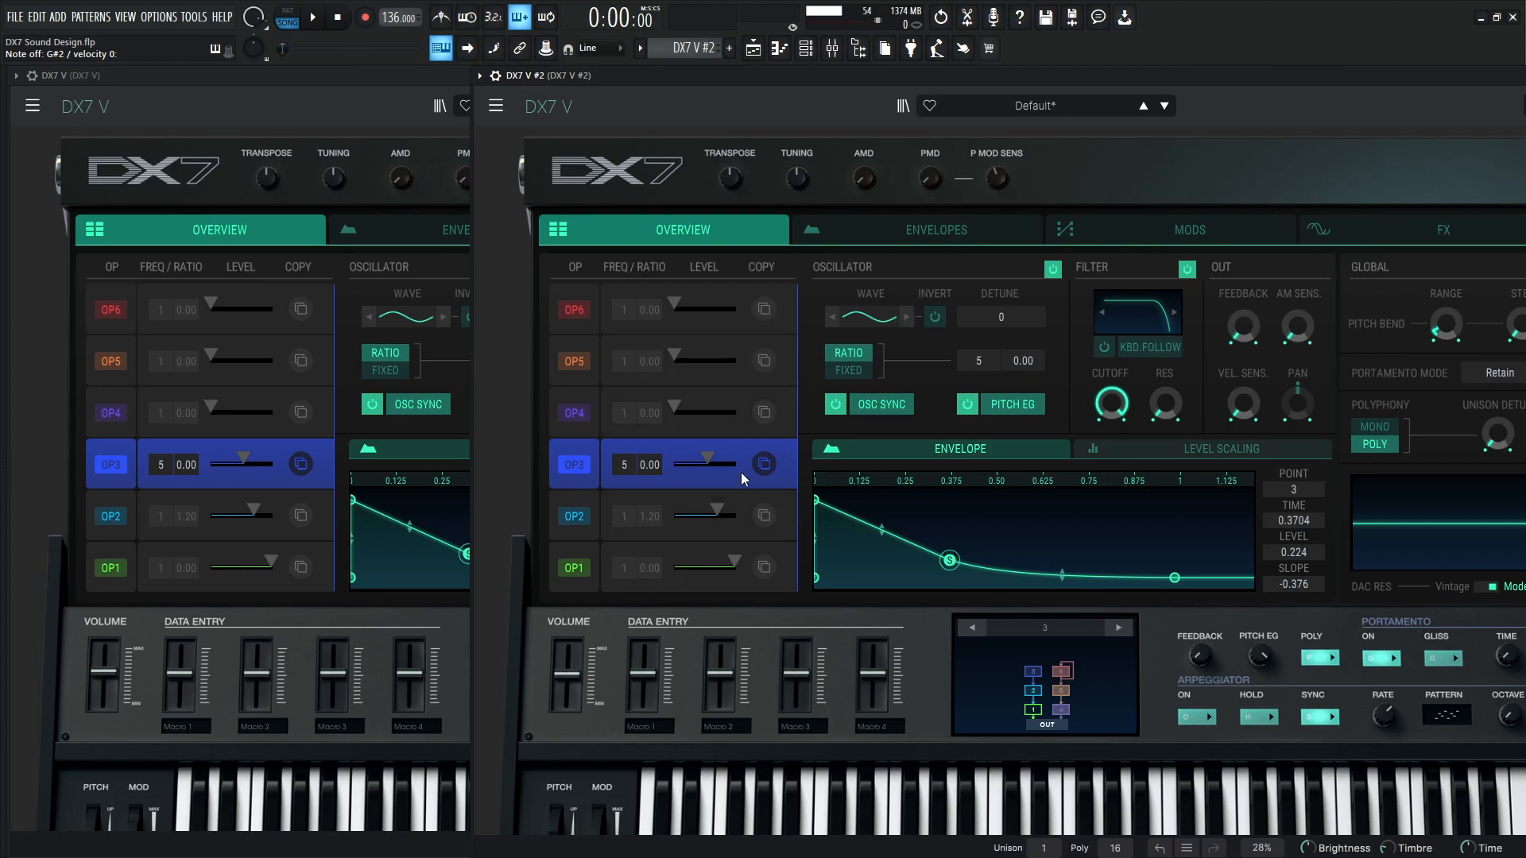
Step: Check the reference patch's unison detune and set the unison voices in DX7 V #2 to 2
click(369, 75)
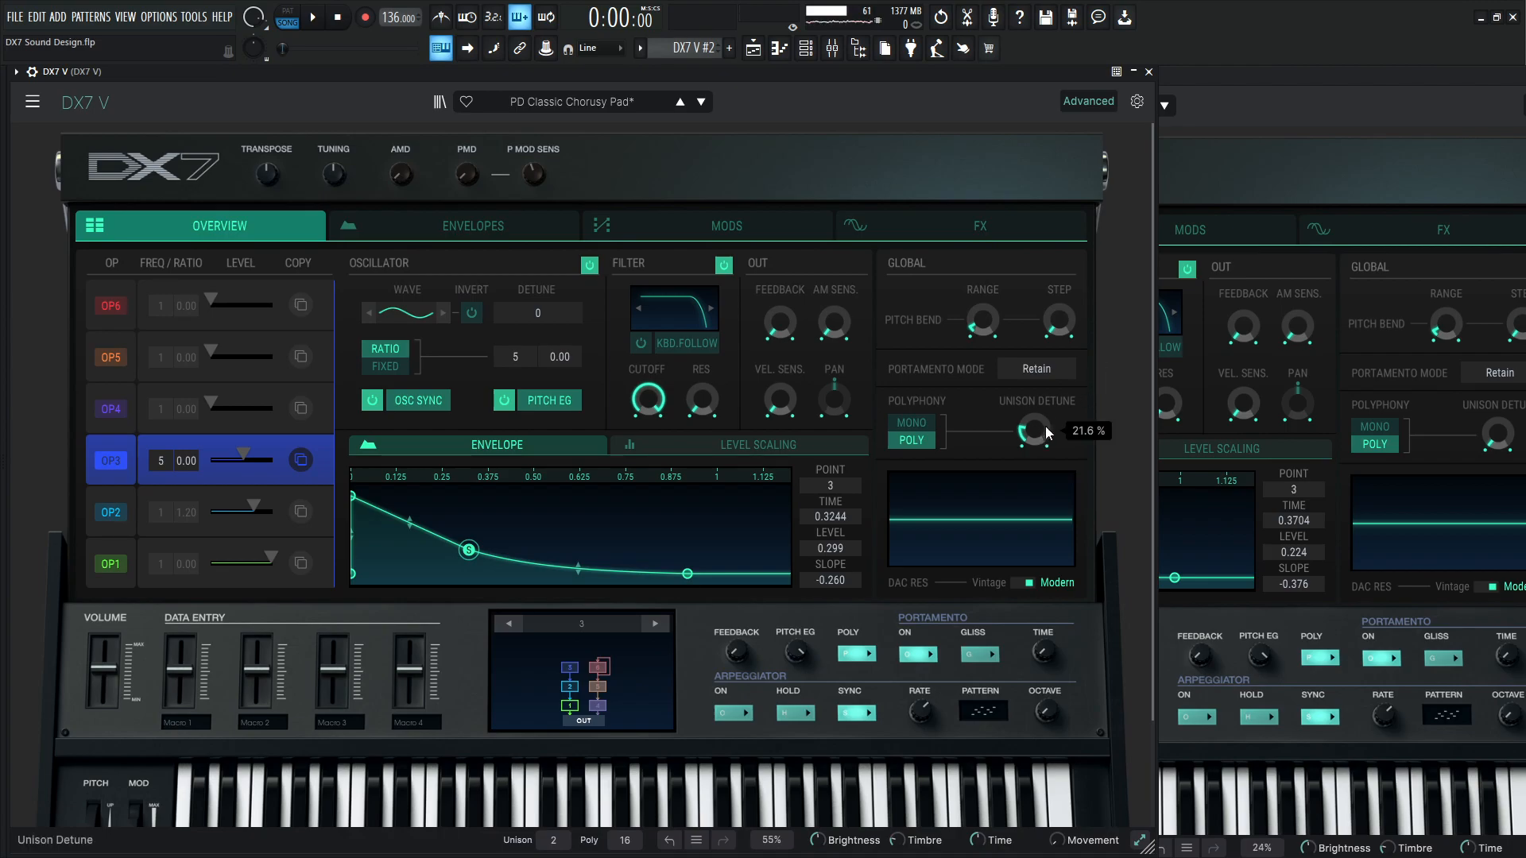
click(1281, 72)
click(1040, 847)
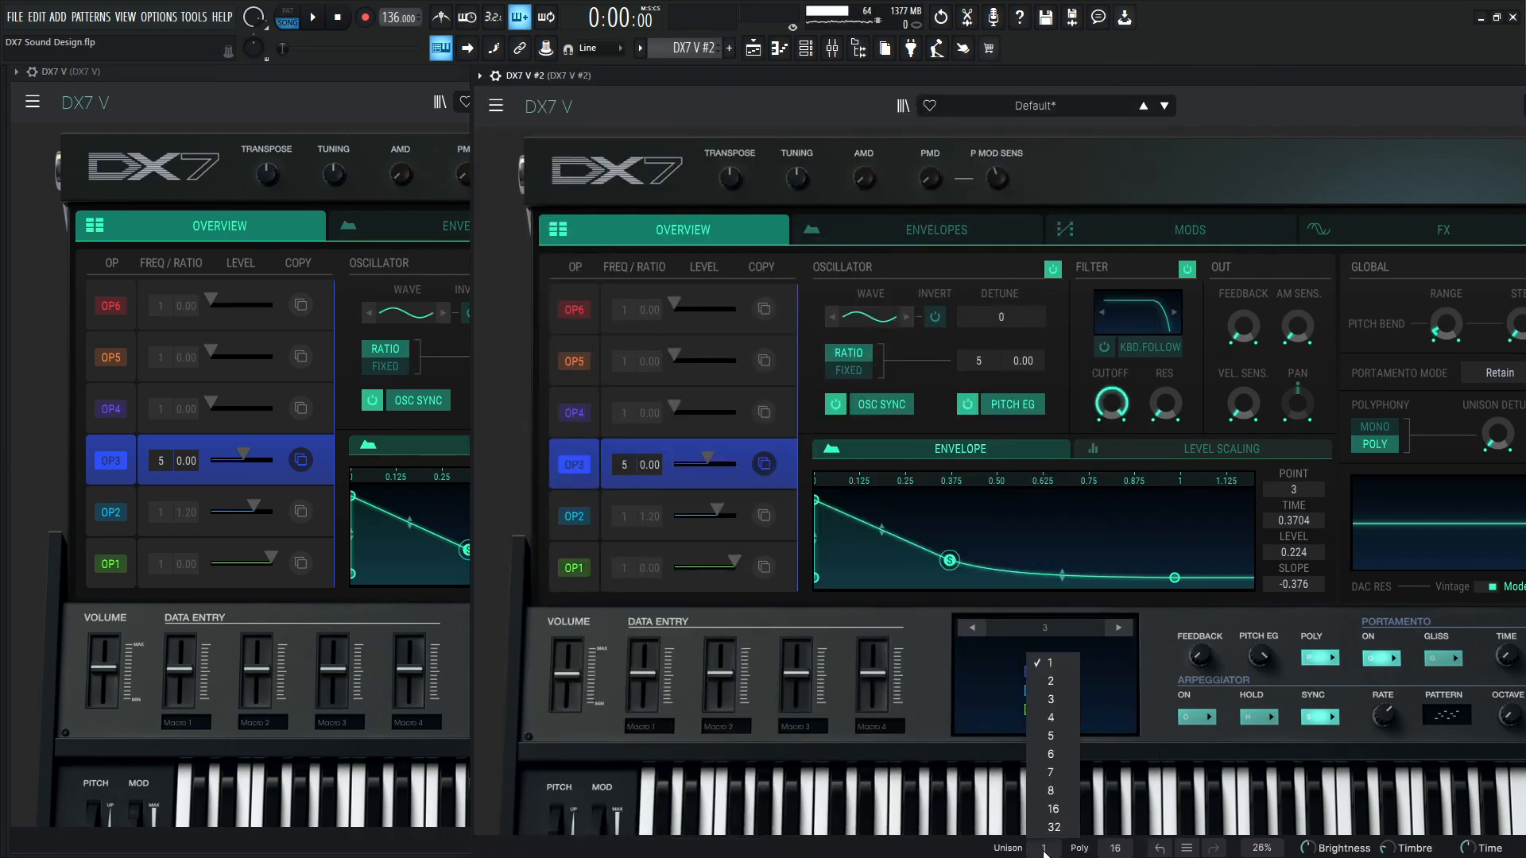
click(1051, 681)
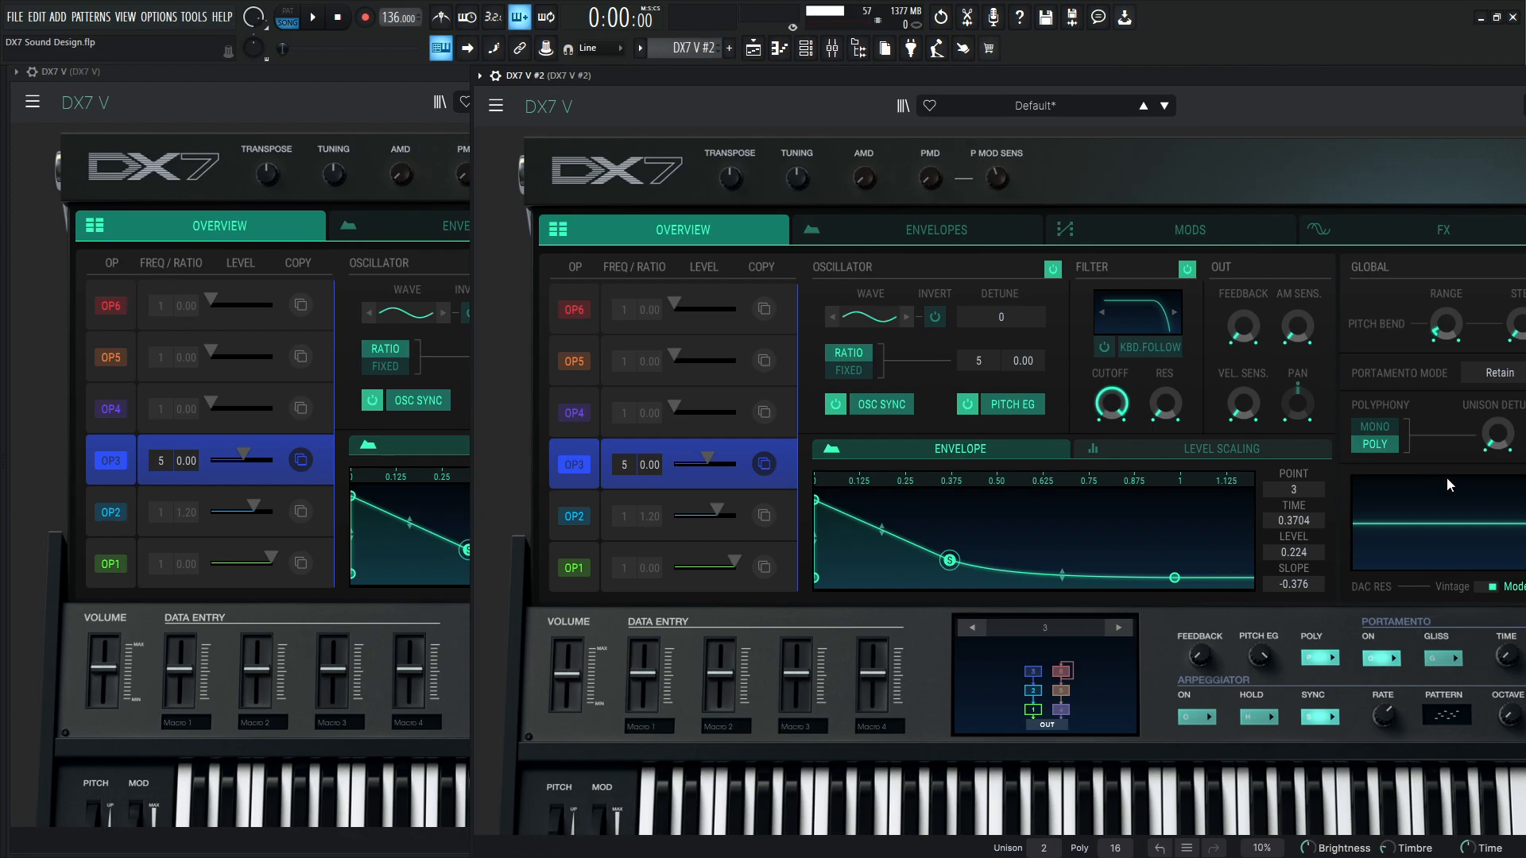
Step: Raise the unison detune in DX7 V #2 slightly and fine-tune its master volume
drag(1497, 436, 1500, 442)
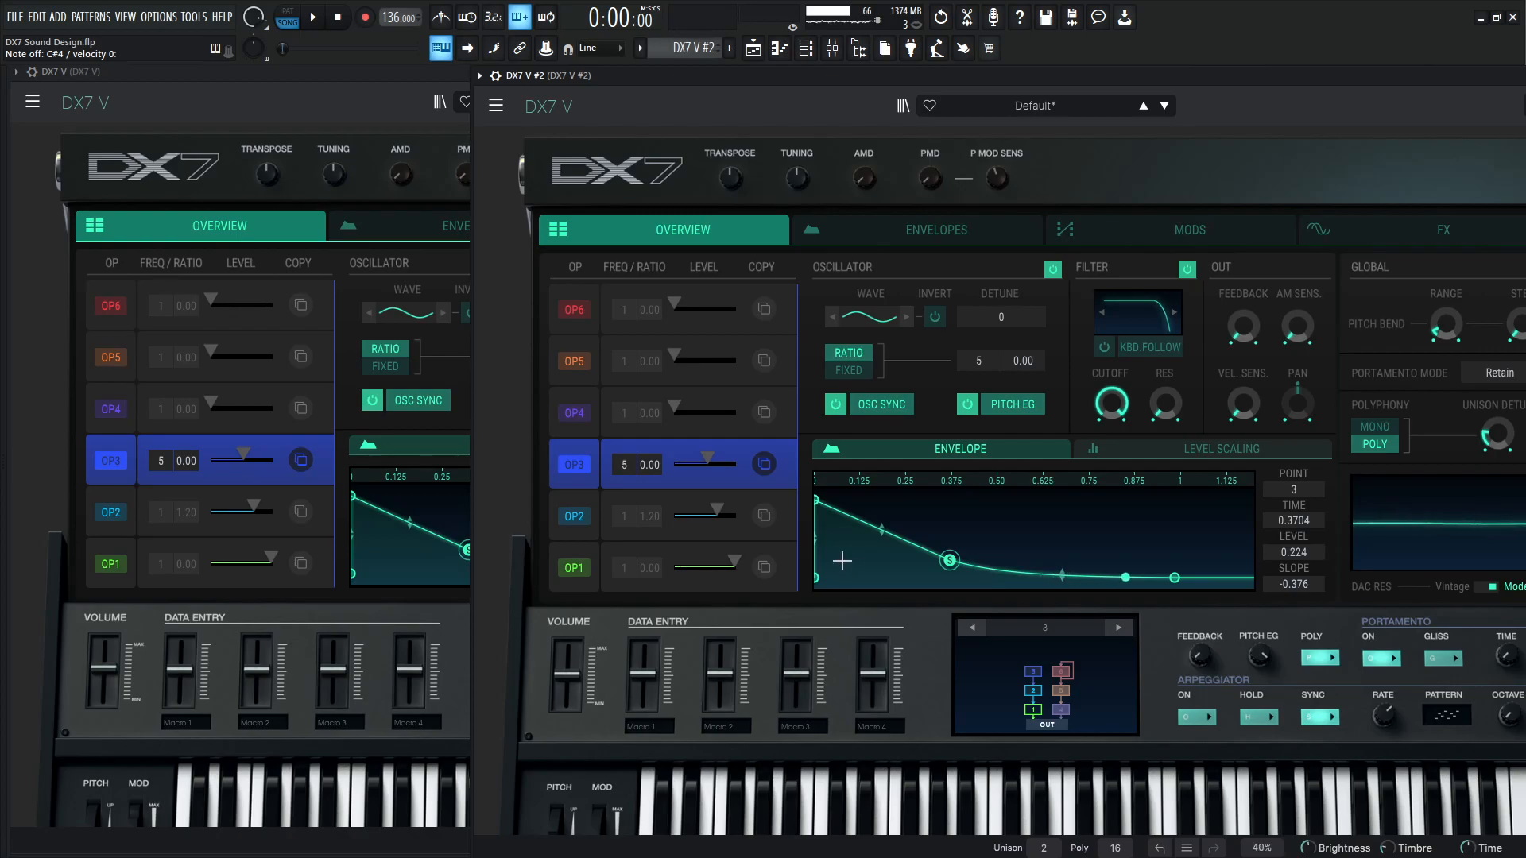
drag(578, 674, 569, 671)
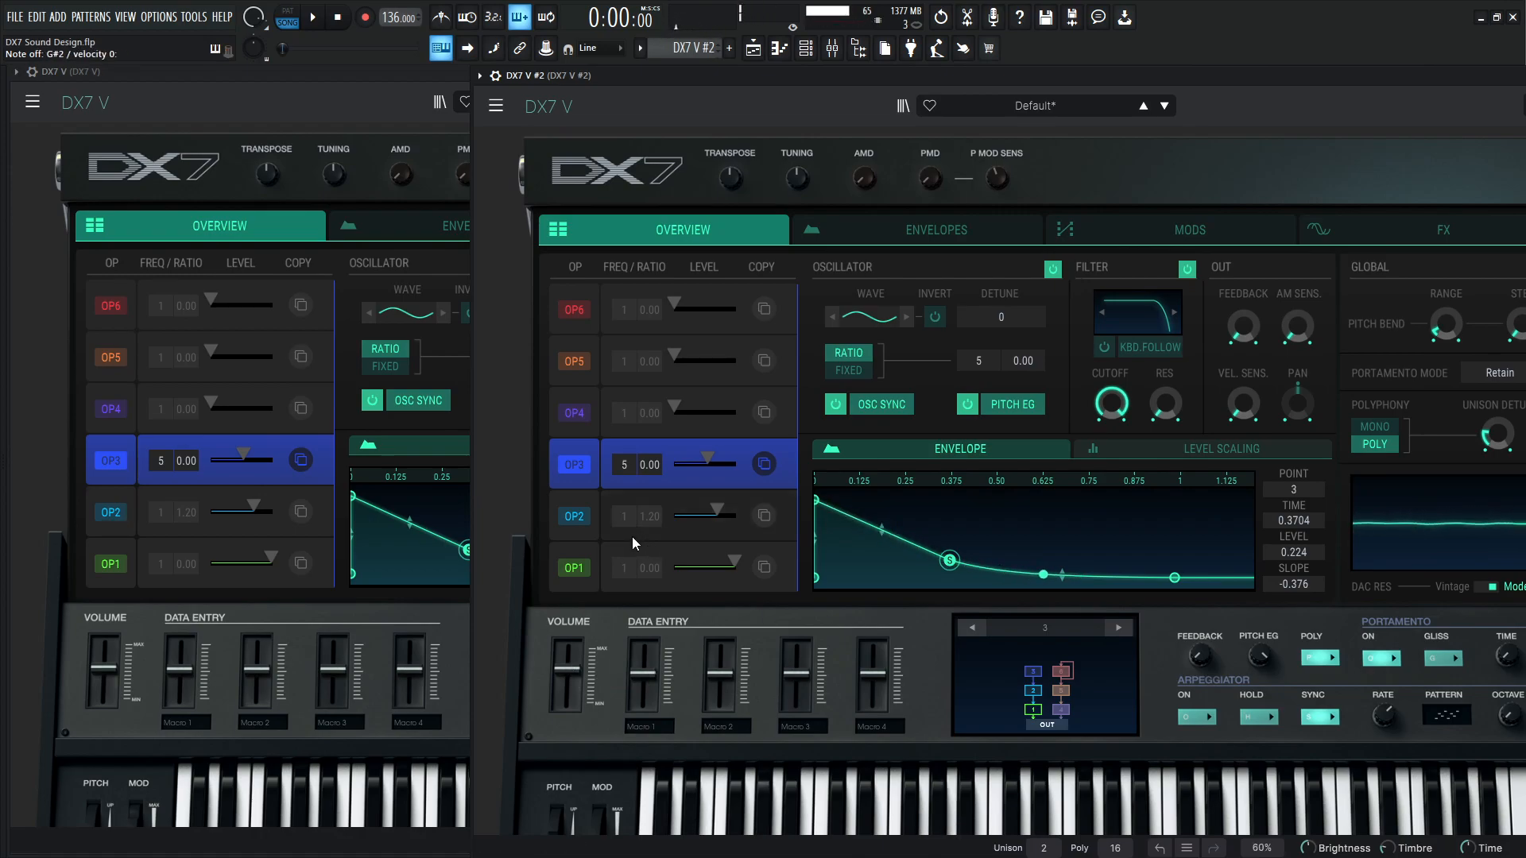
Step: Lengthen OP1's envelope attack in DX7 V #2 to about 0.27 time and its release to about 0.484 time
click(604, 558)
drag(892, 511, 909, 511)
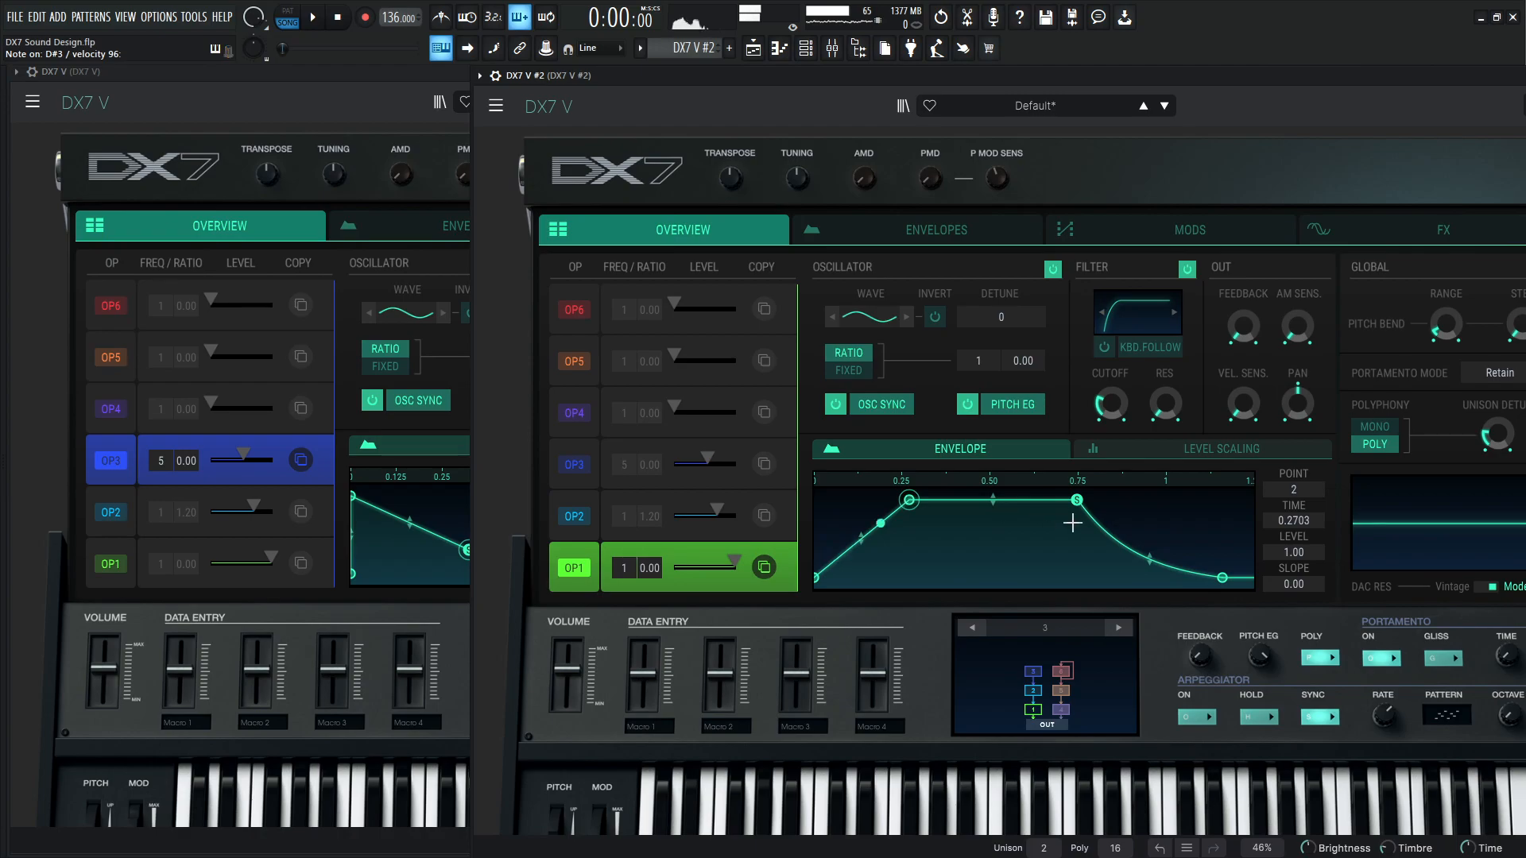
drag(1224, 579, 1251, 583)
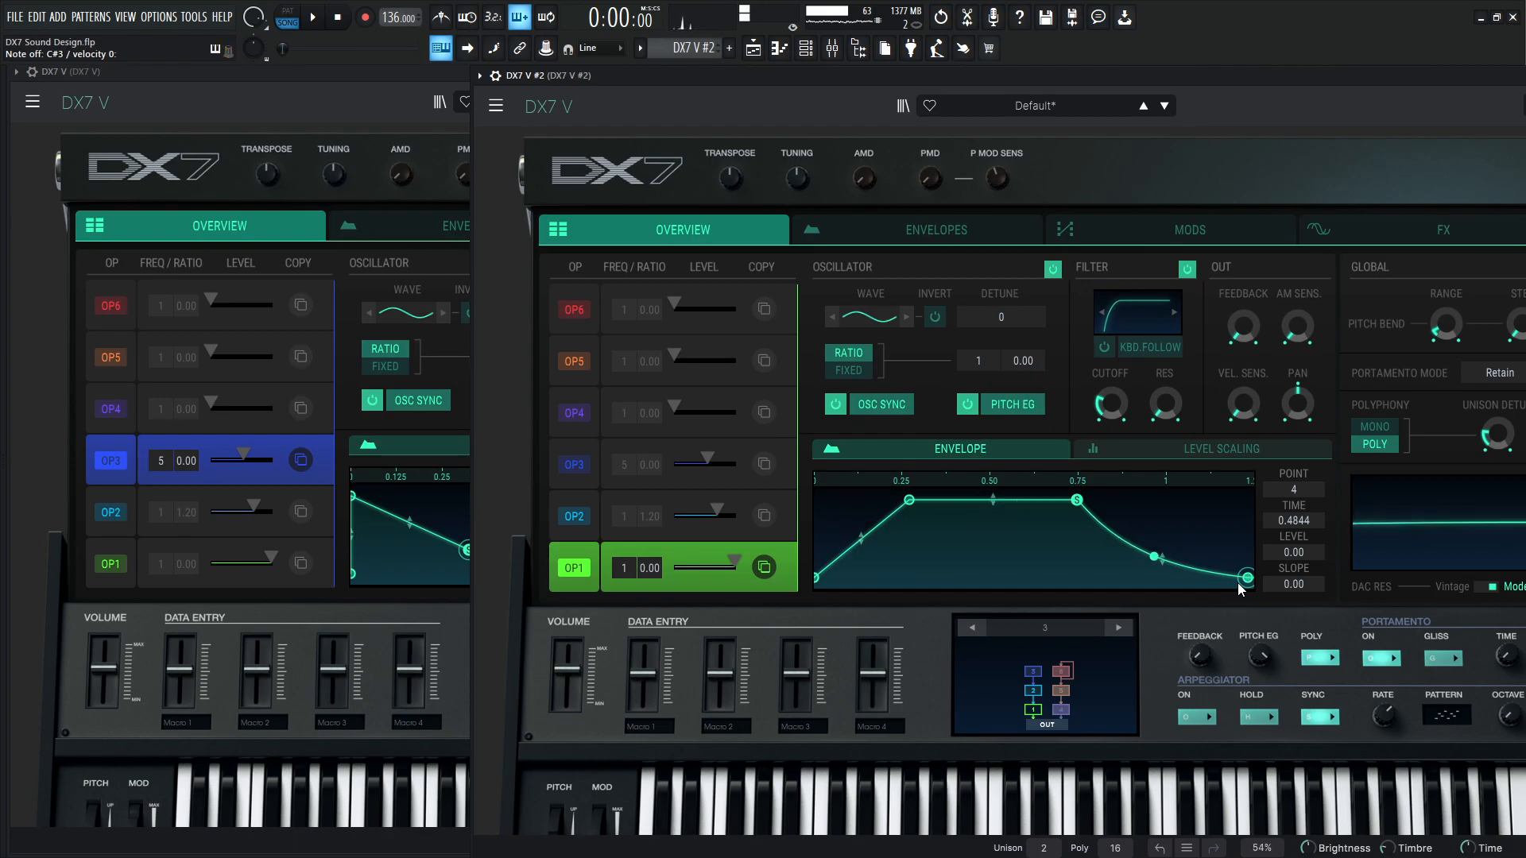
Step: Check the reference patch's effects chain and load a Delay into FX slot 1 of DX7 V #2
click(364, 94)
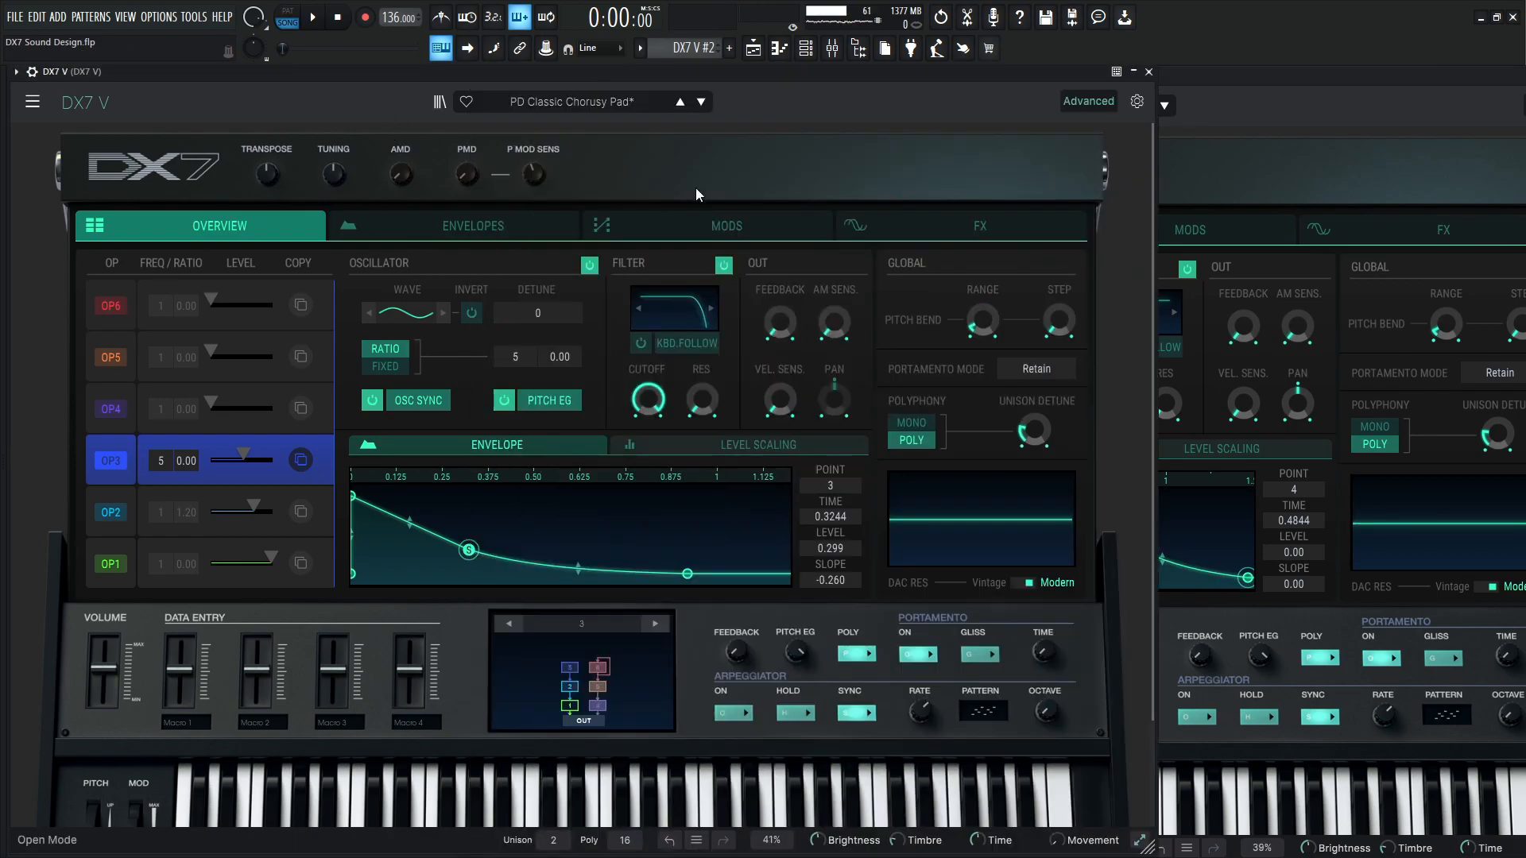
click(995, 226)
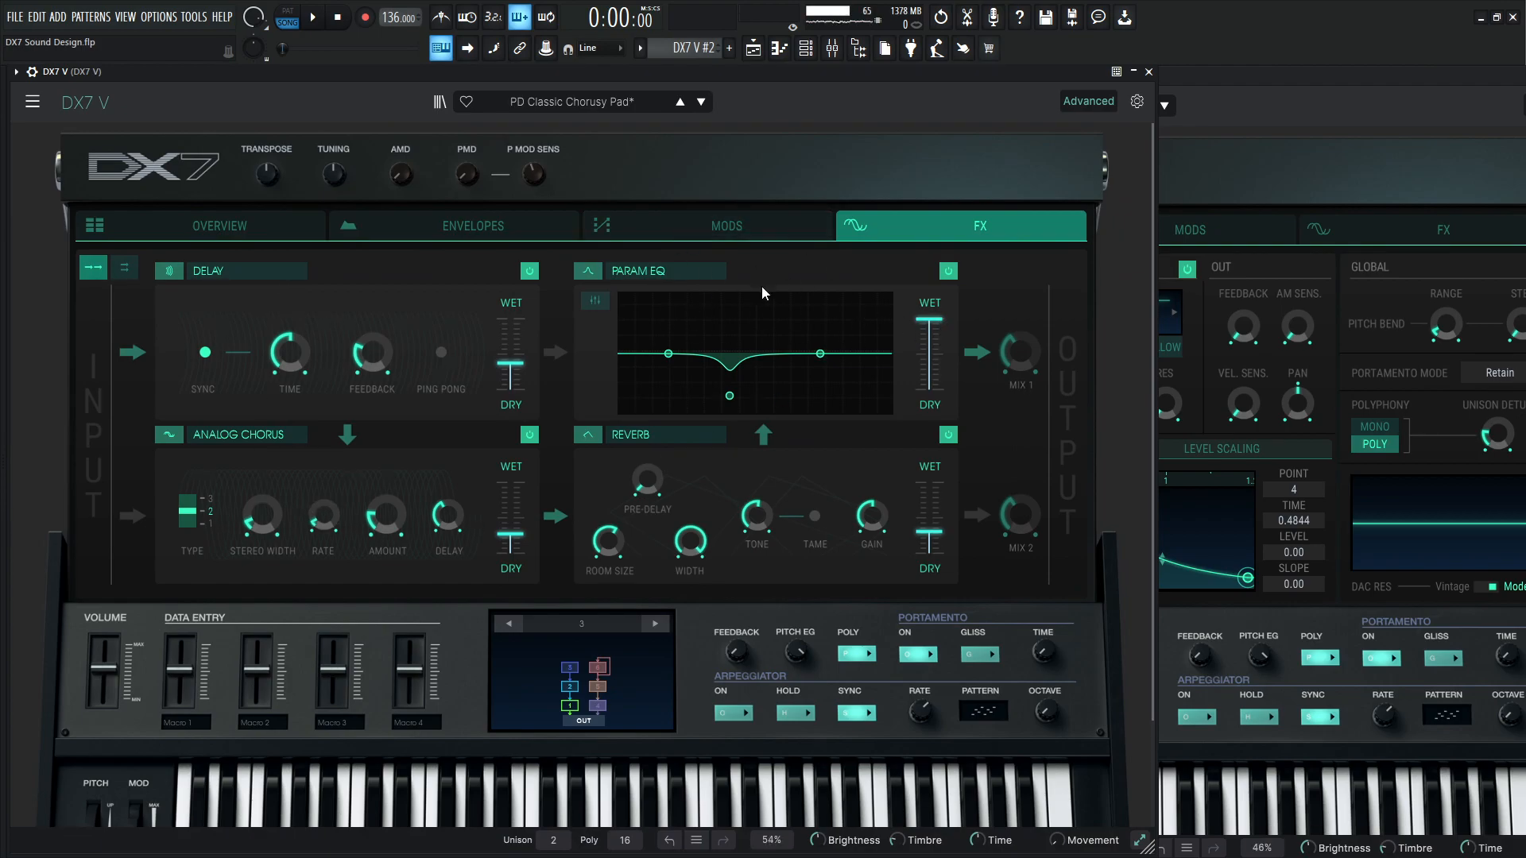
click(1318, 83)
click(1443, 229)
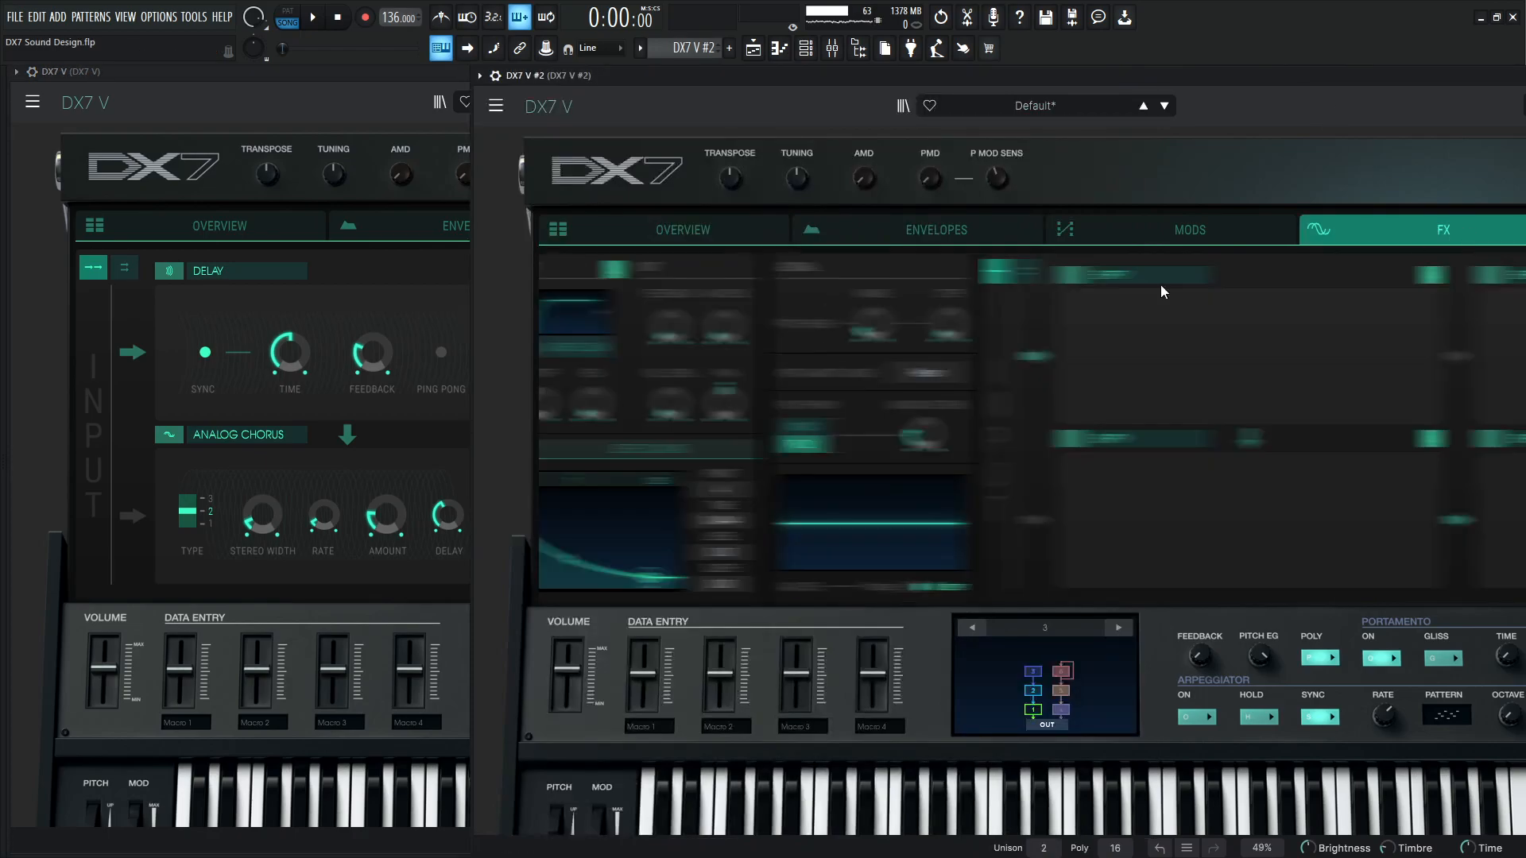
click(675, 275)
click(688, 394)
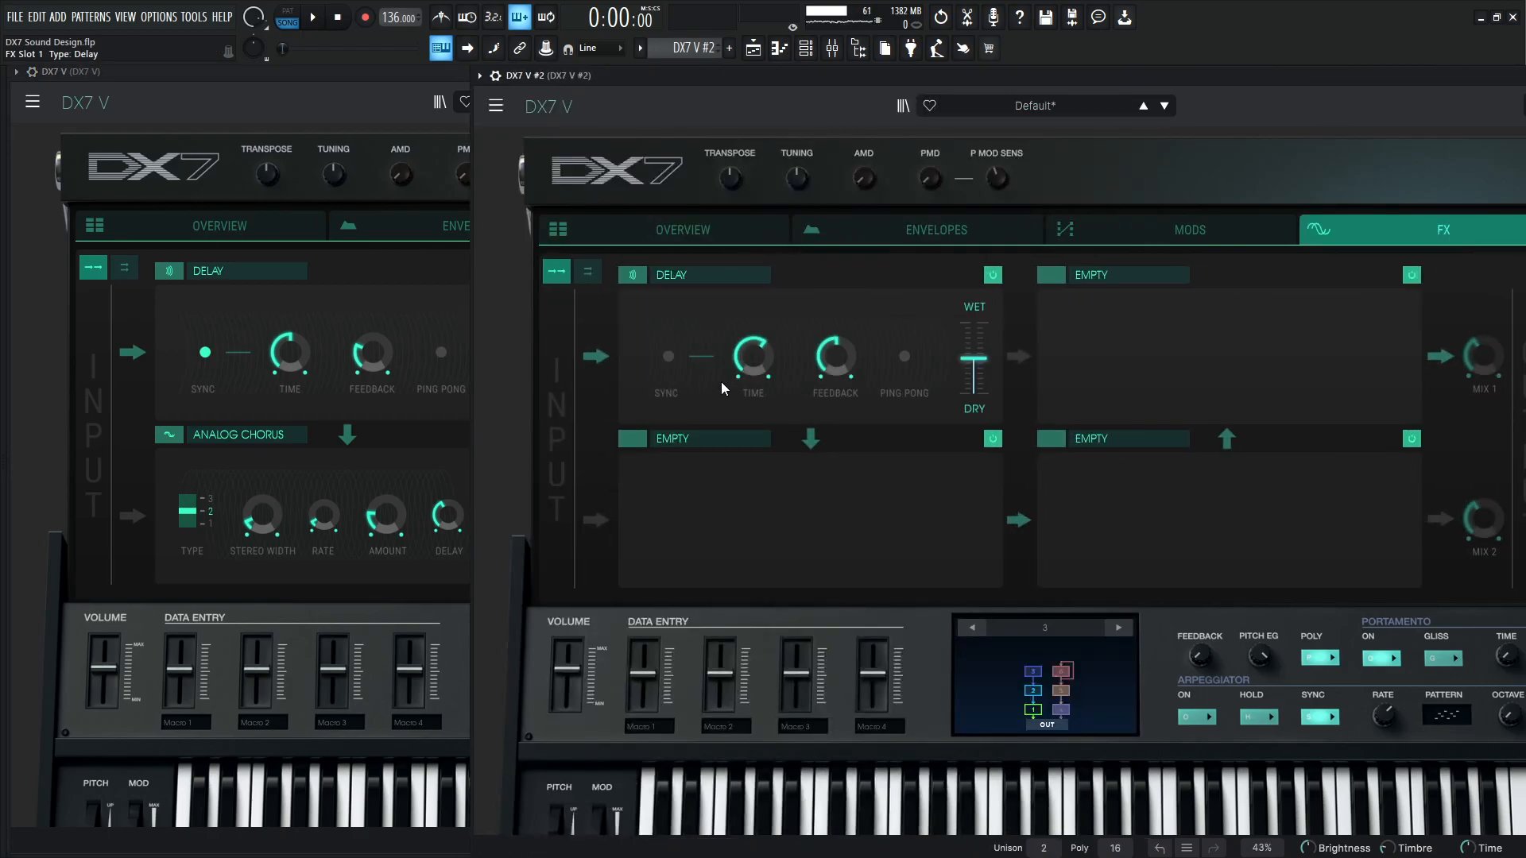
Step: Sync the delay to tempo, set its feedback to about 26.8% and lower its dry/wet mix to about 38%
click(669, 358)
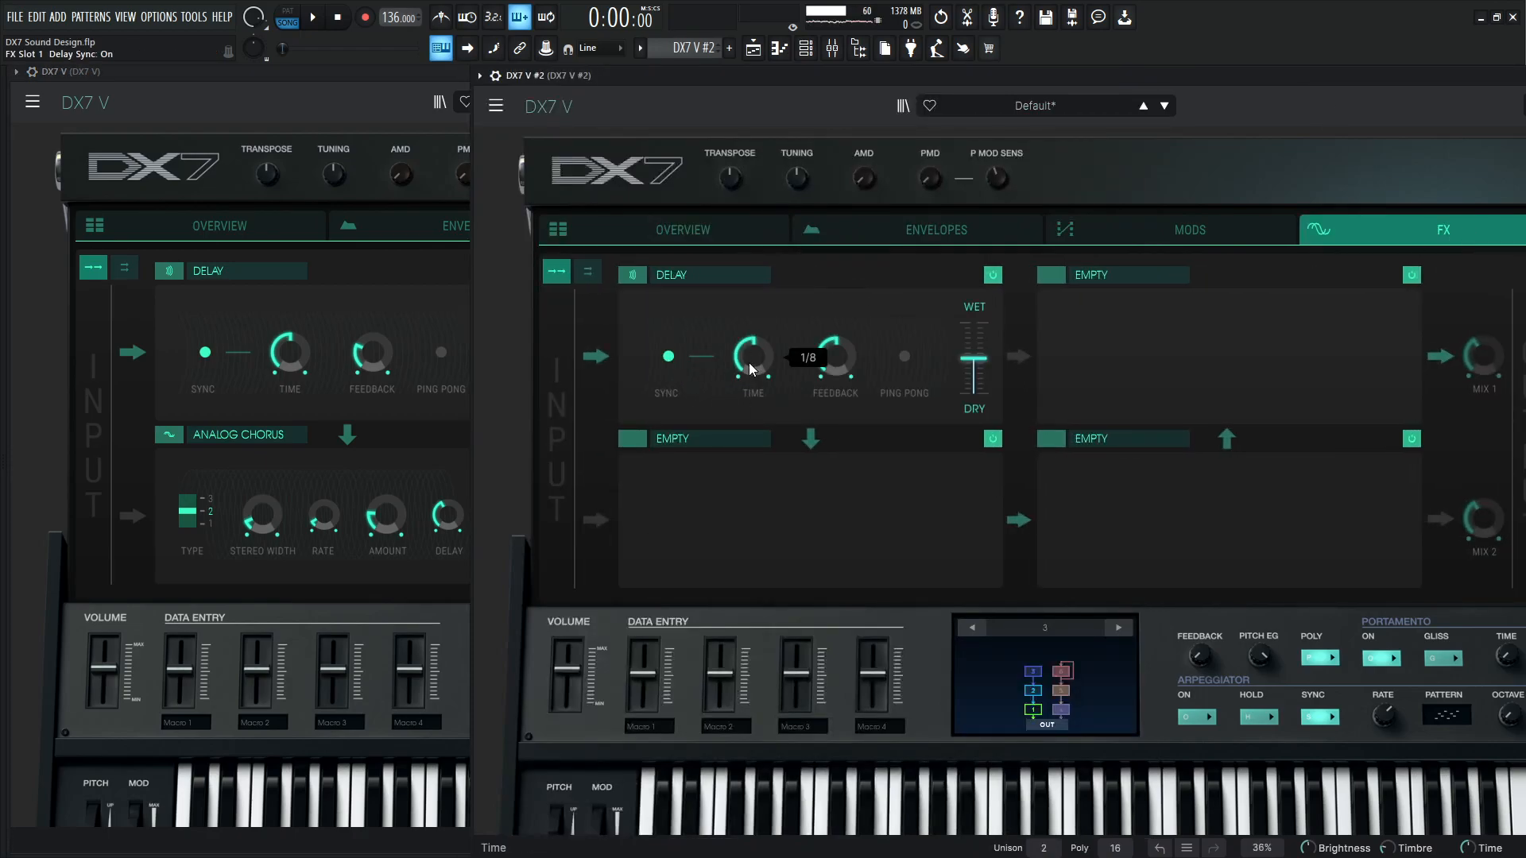
drag(835, 357, 946, 409)
mouse_move(980, 371)
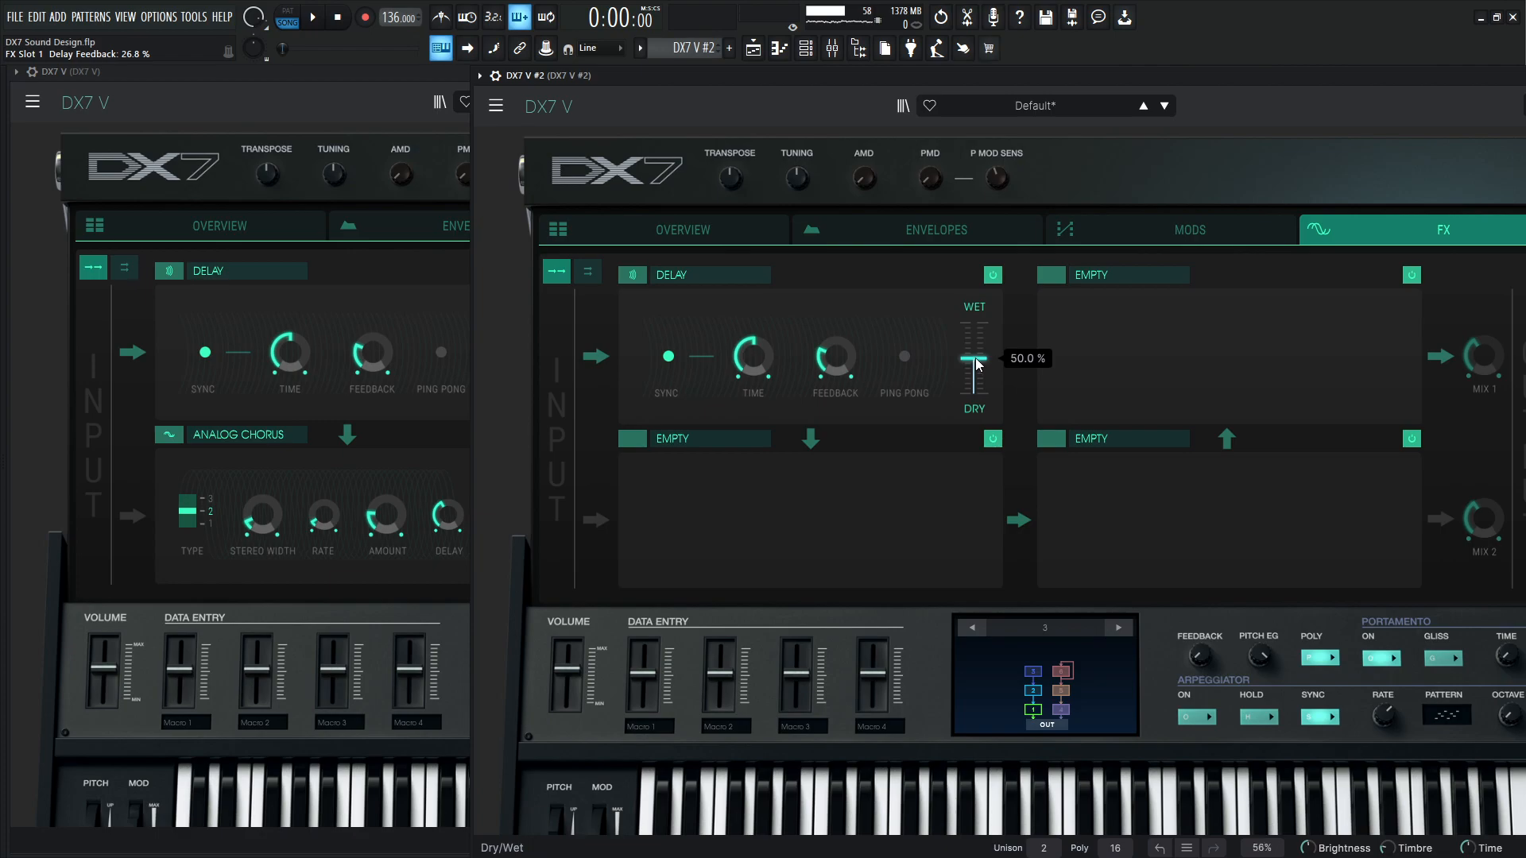
drag(978, 363, 978, 375)
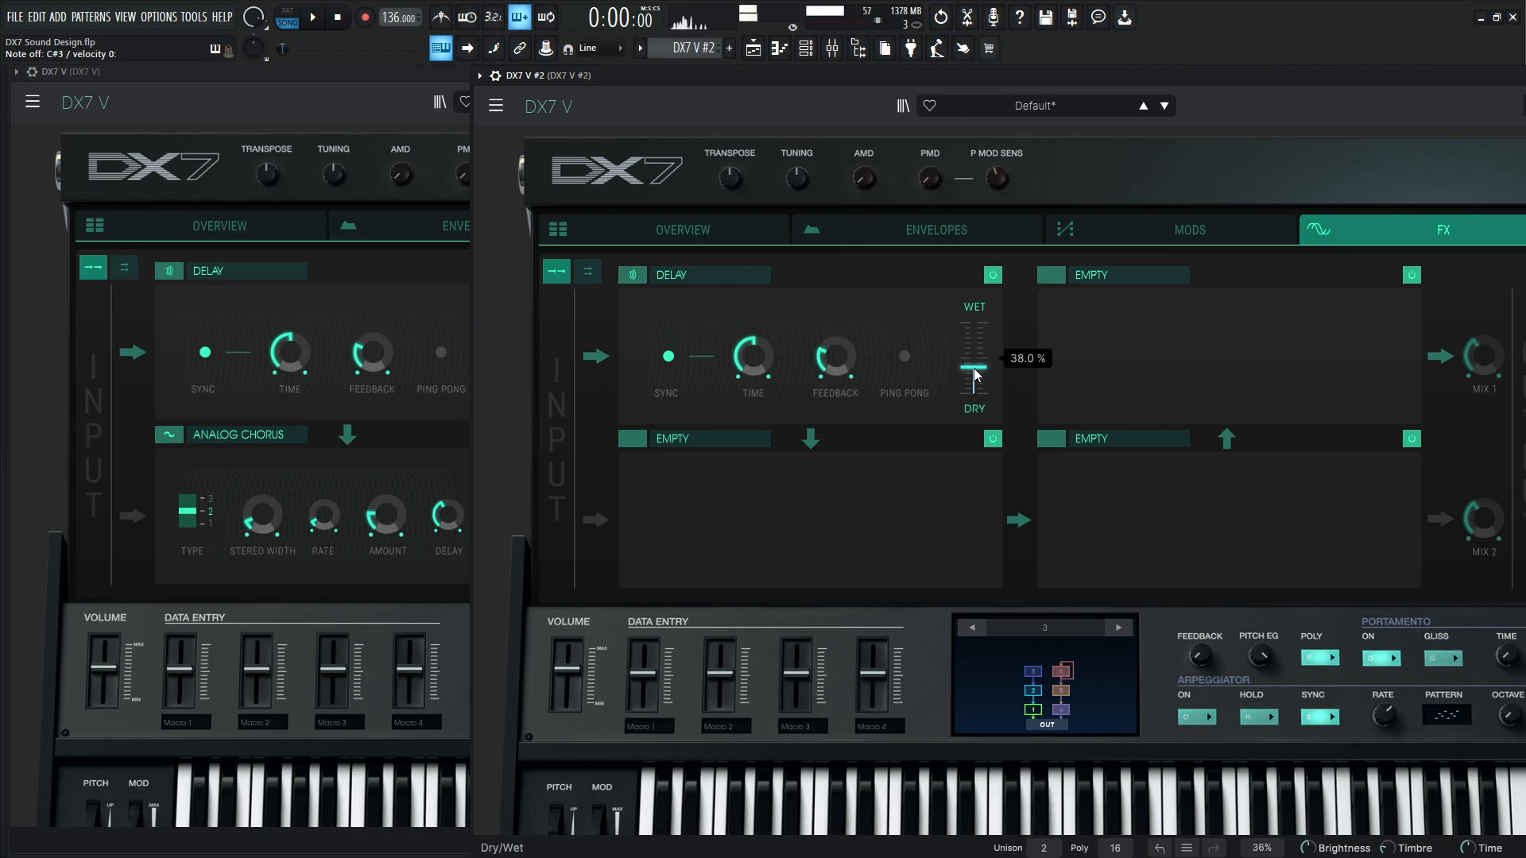
Step: Load an Analog Chorus into FX slot 2 with its dry/wet mix at about a third, and set the volume to 7.65 dB
click(696, 436)
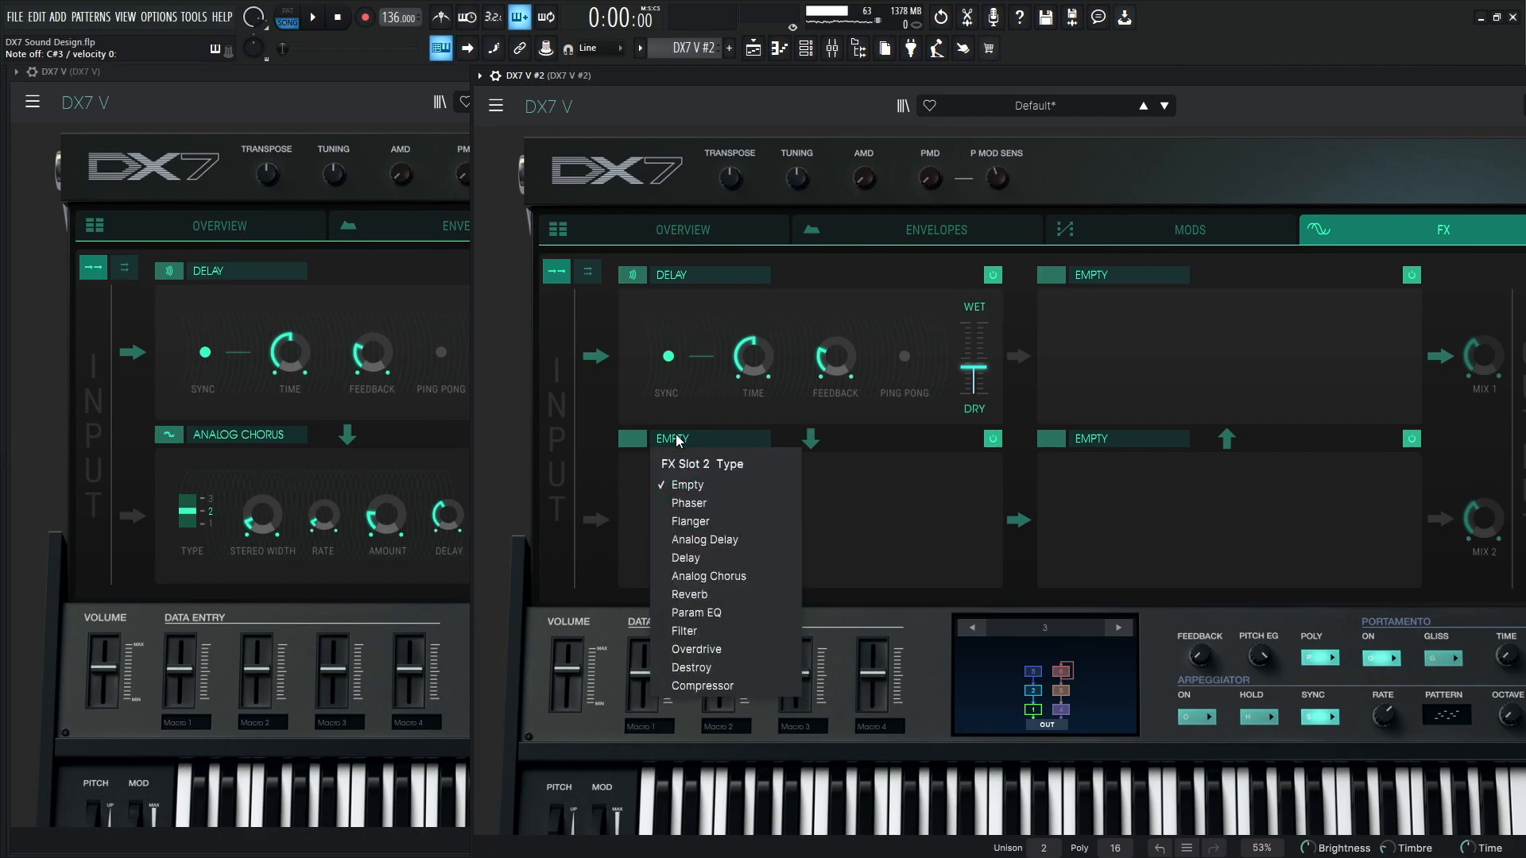
click(741, 574)
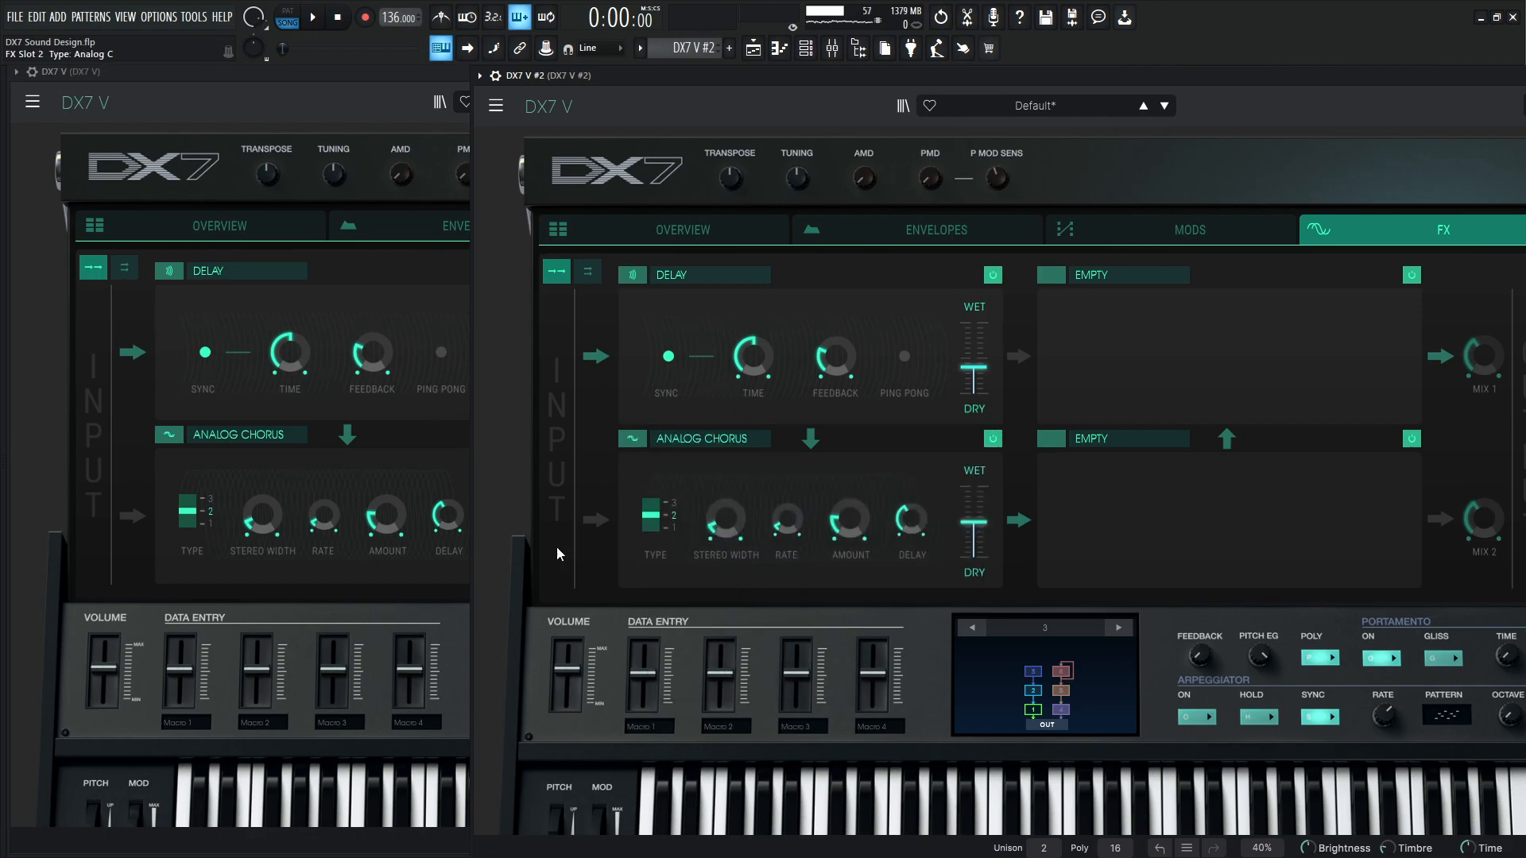
drag(976, 522, 976, 530)
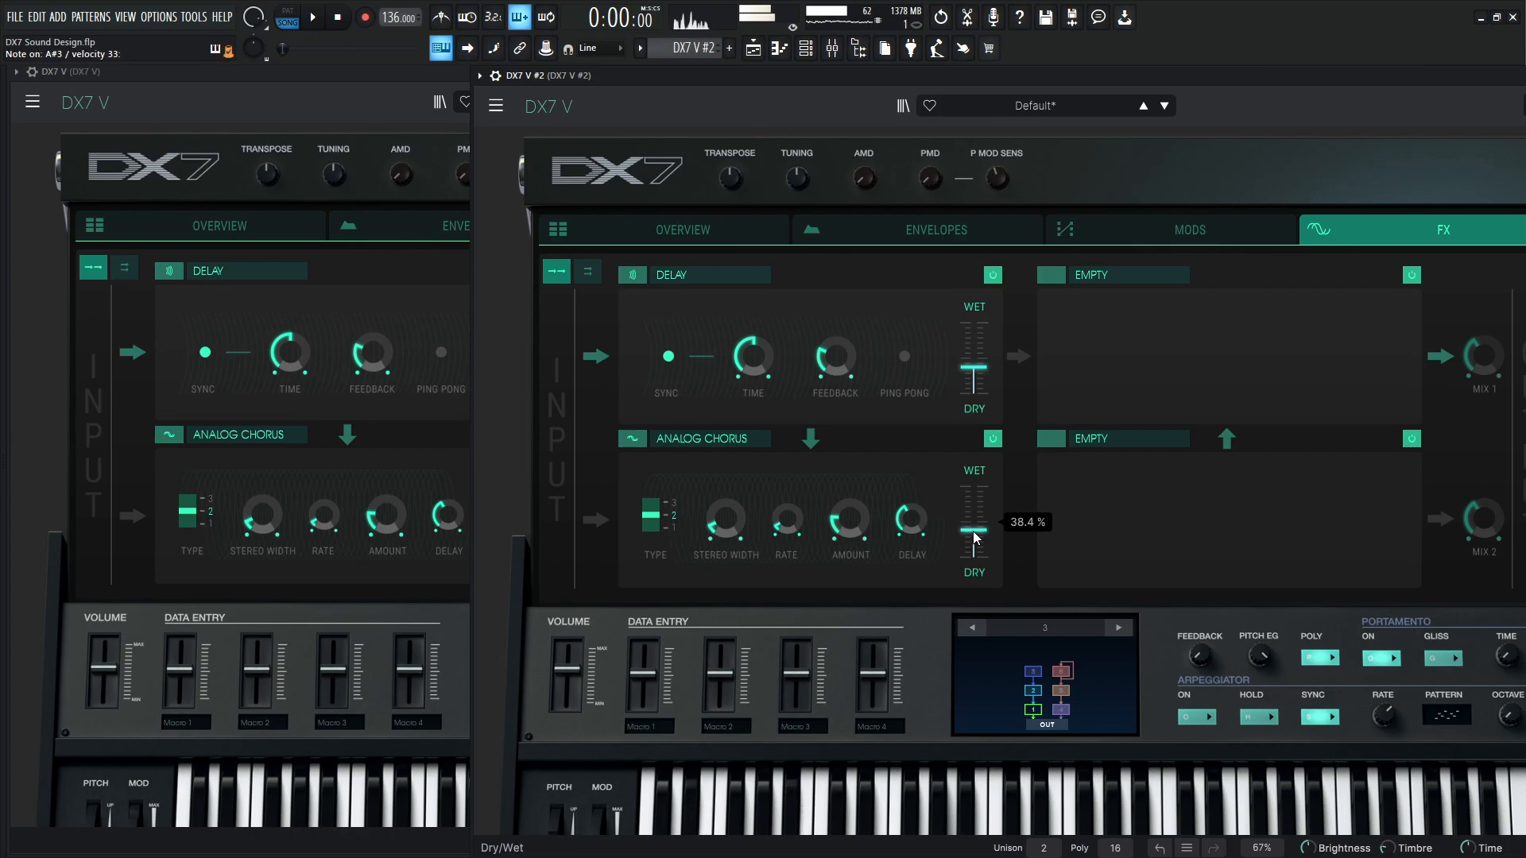
drag(977, 538, 974, 540)
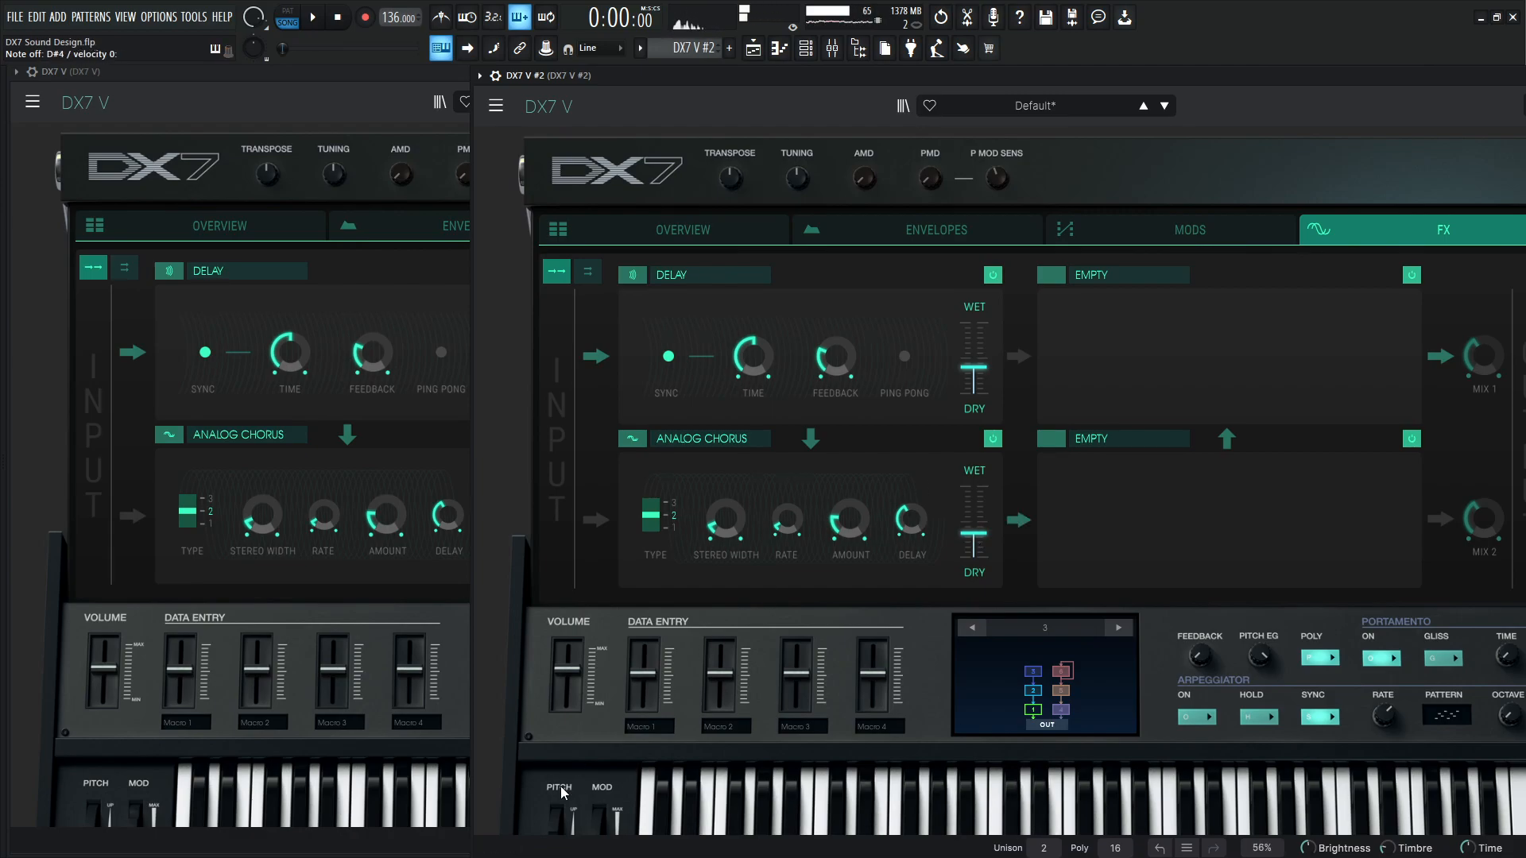
click(570, 683)
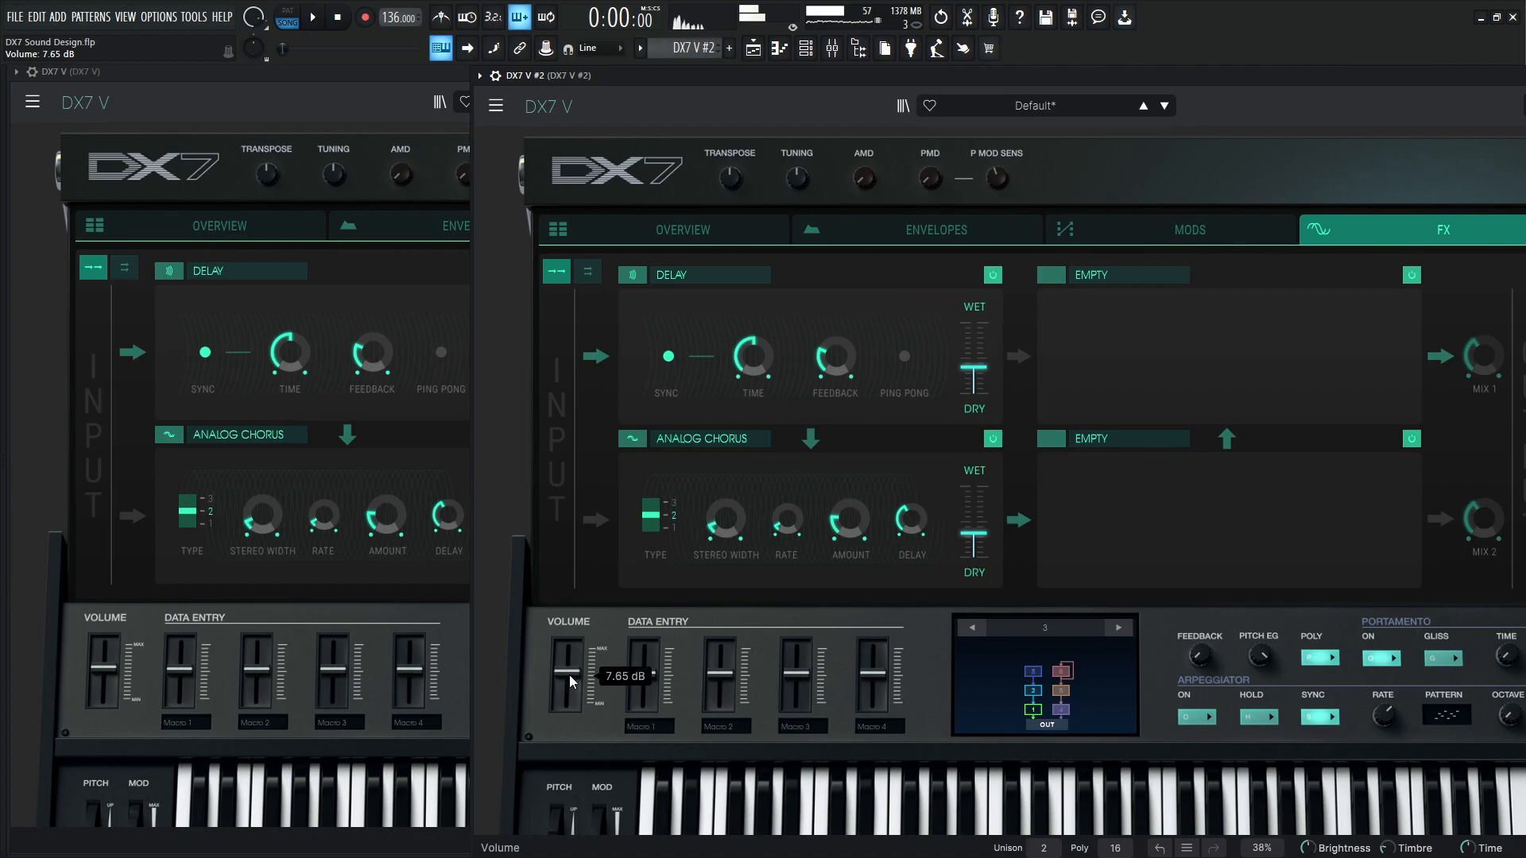
Step: Following the reference patch, load a Reverb into FX slot 3 with room size about 86% and a dry/wet mix of about a third
click(402, 95)
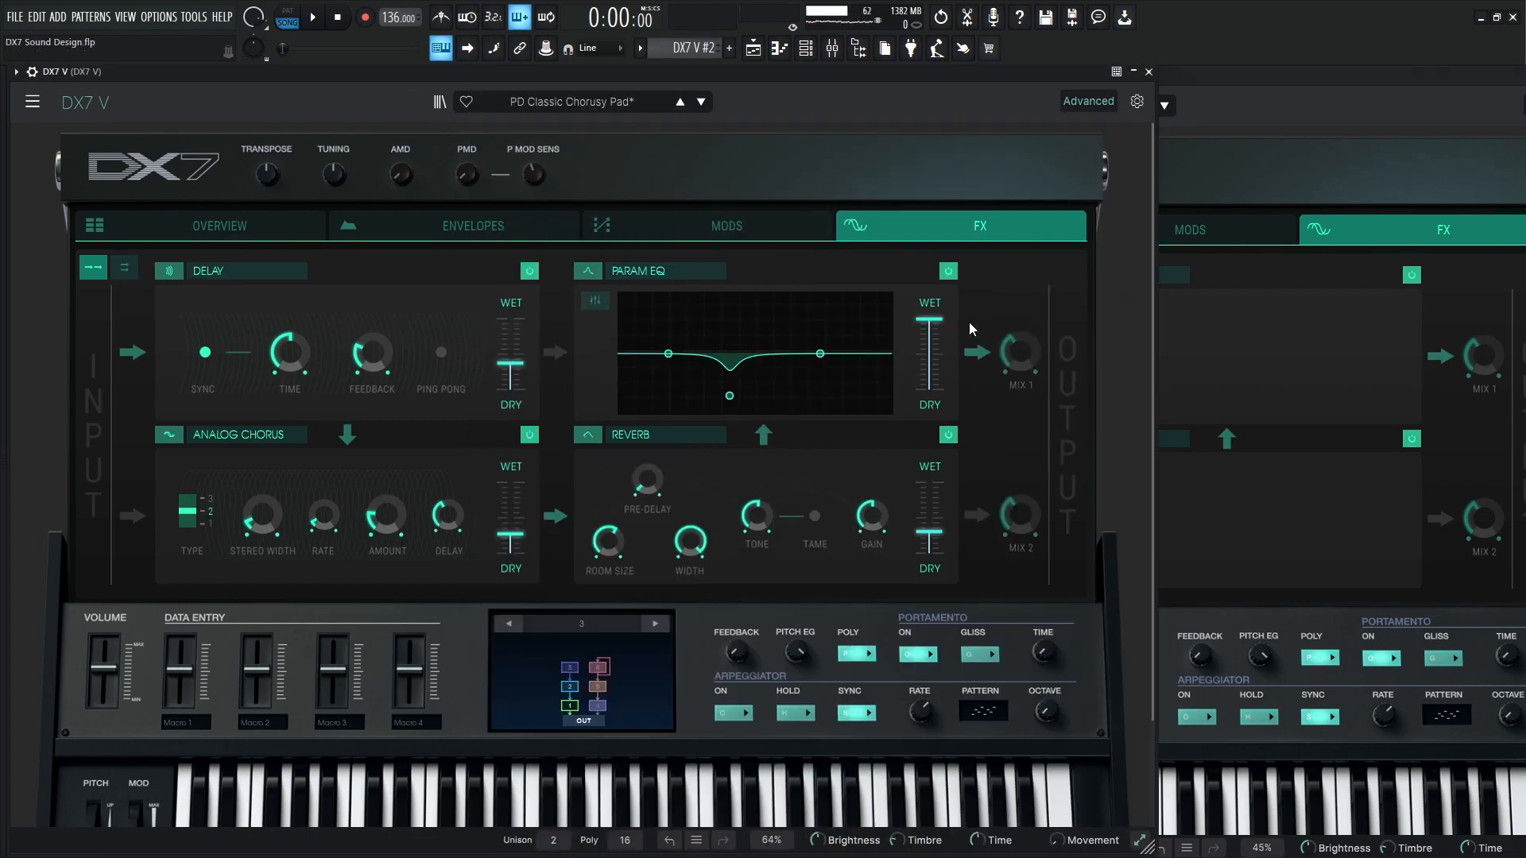
click(1178, 98)
click(1104, 446)
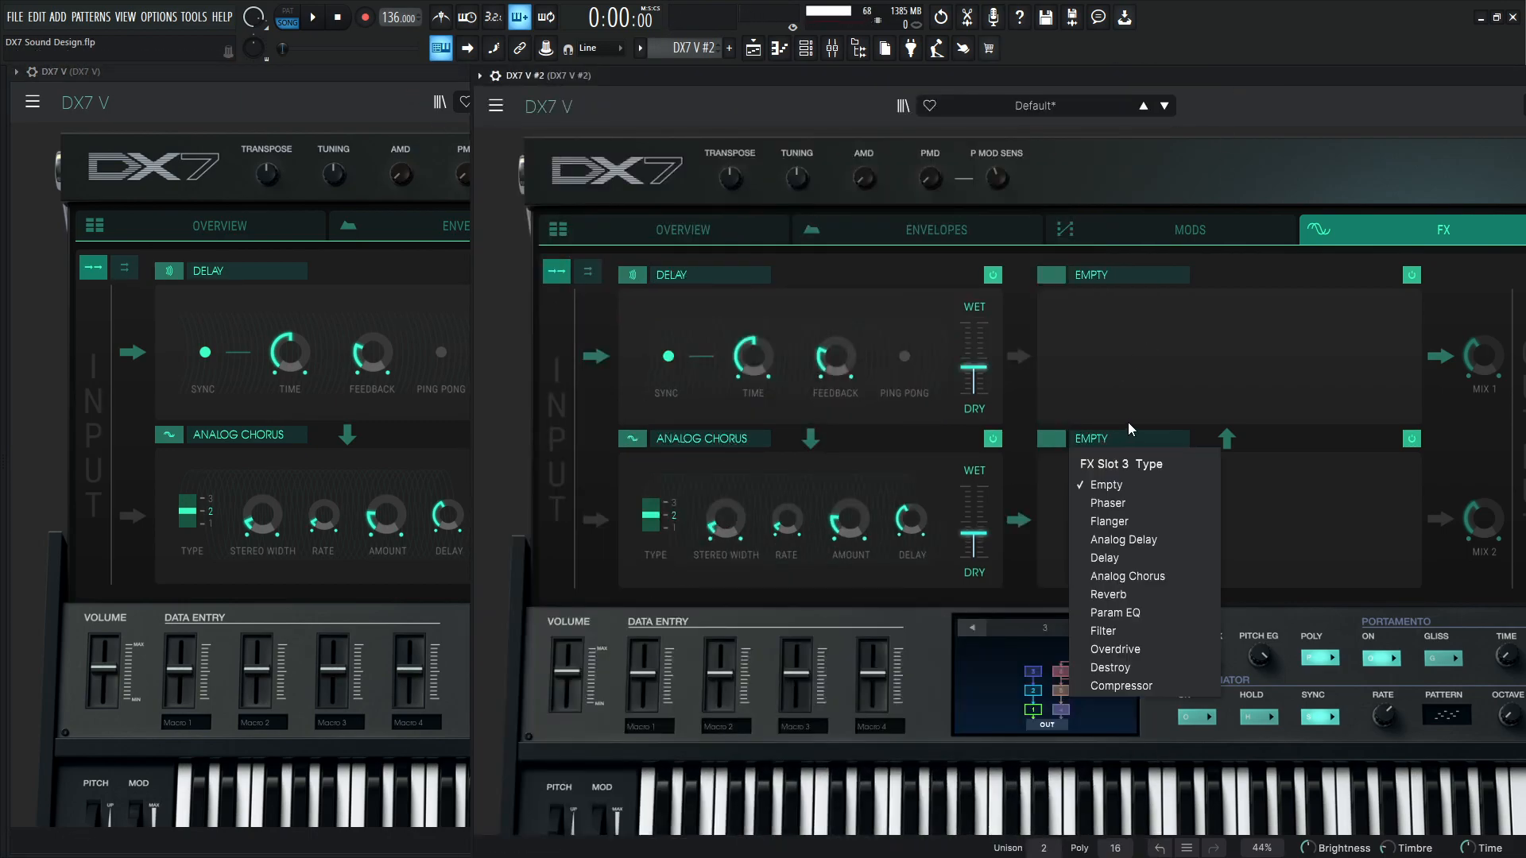
click(1110, 562)
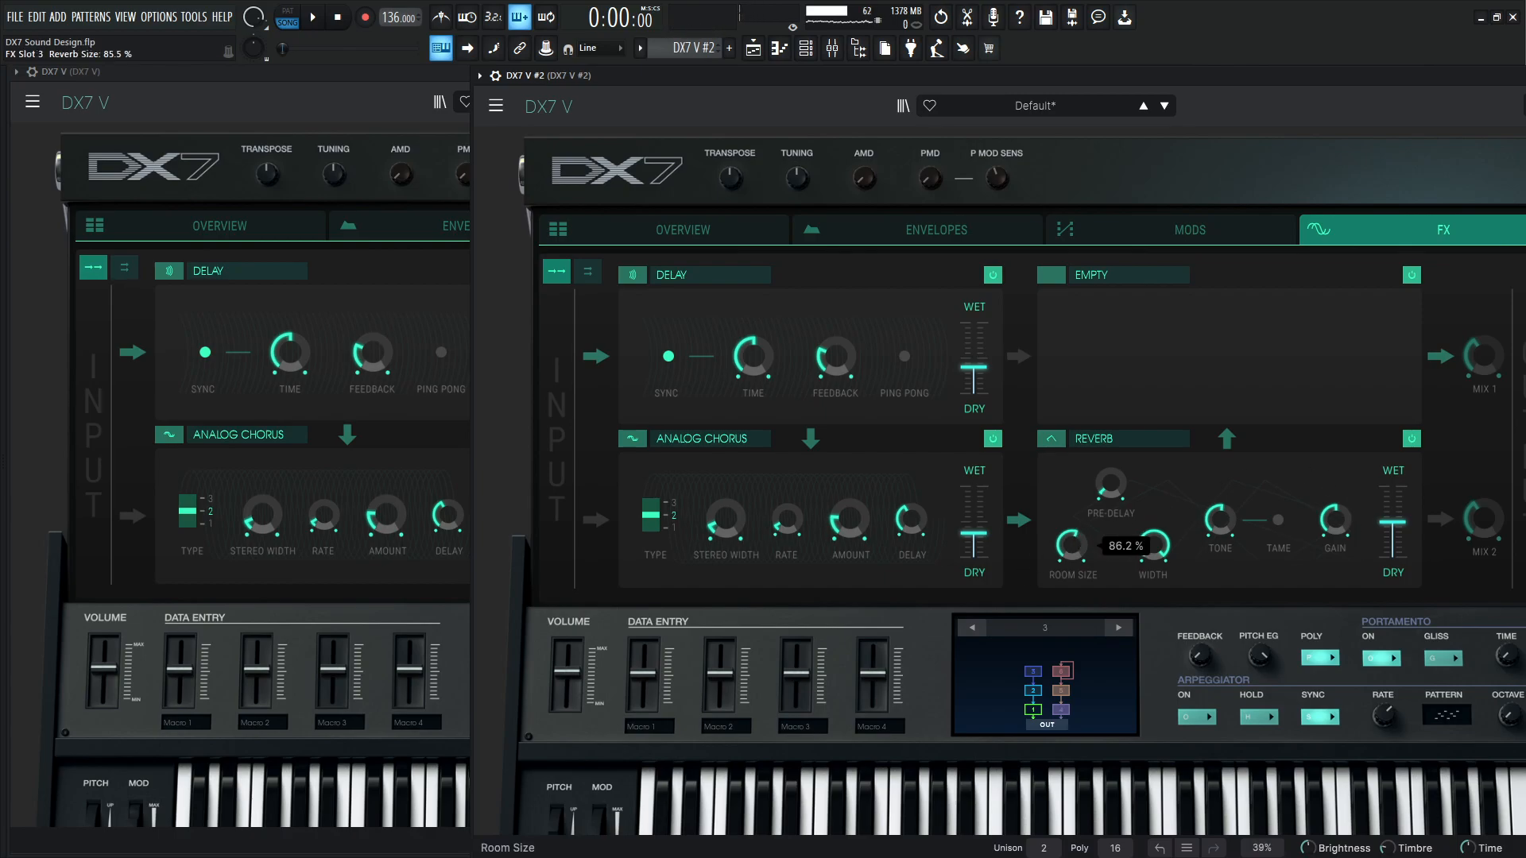
drag(1390, 521, 1392, 530)
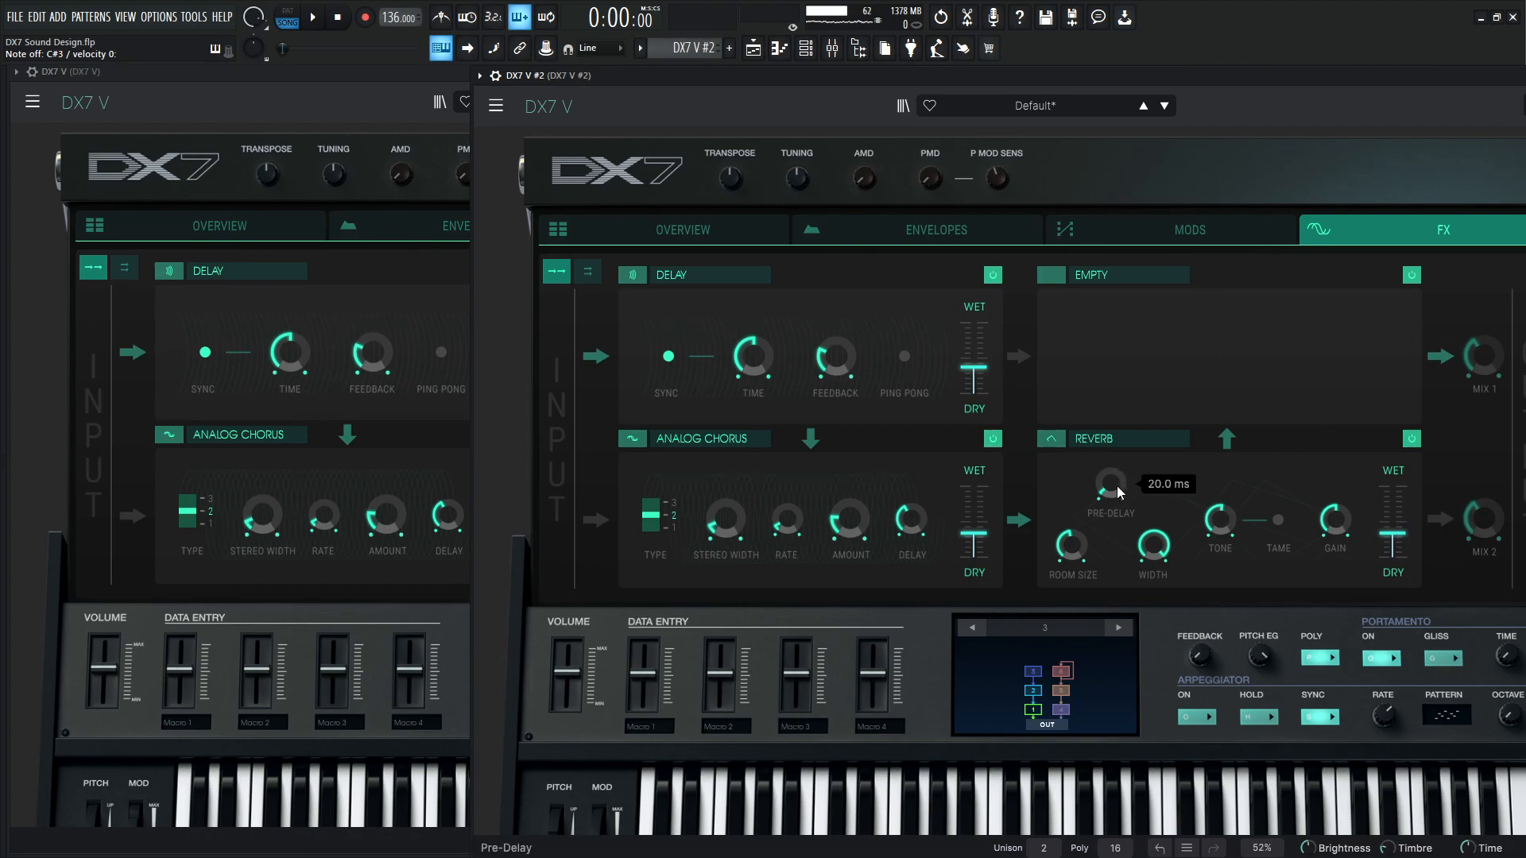
Step: Load a Param EQ into FX slot 4 and cut its middle band at a lower frequency, adjusting the band's width
click(1086, 276)
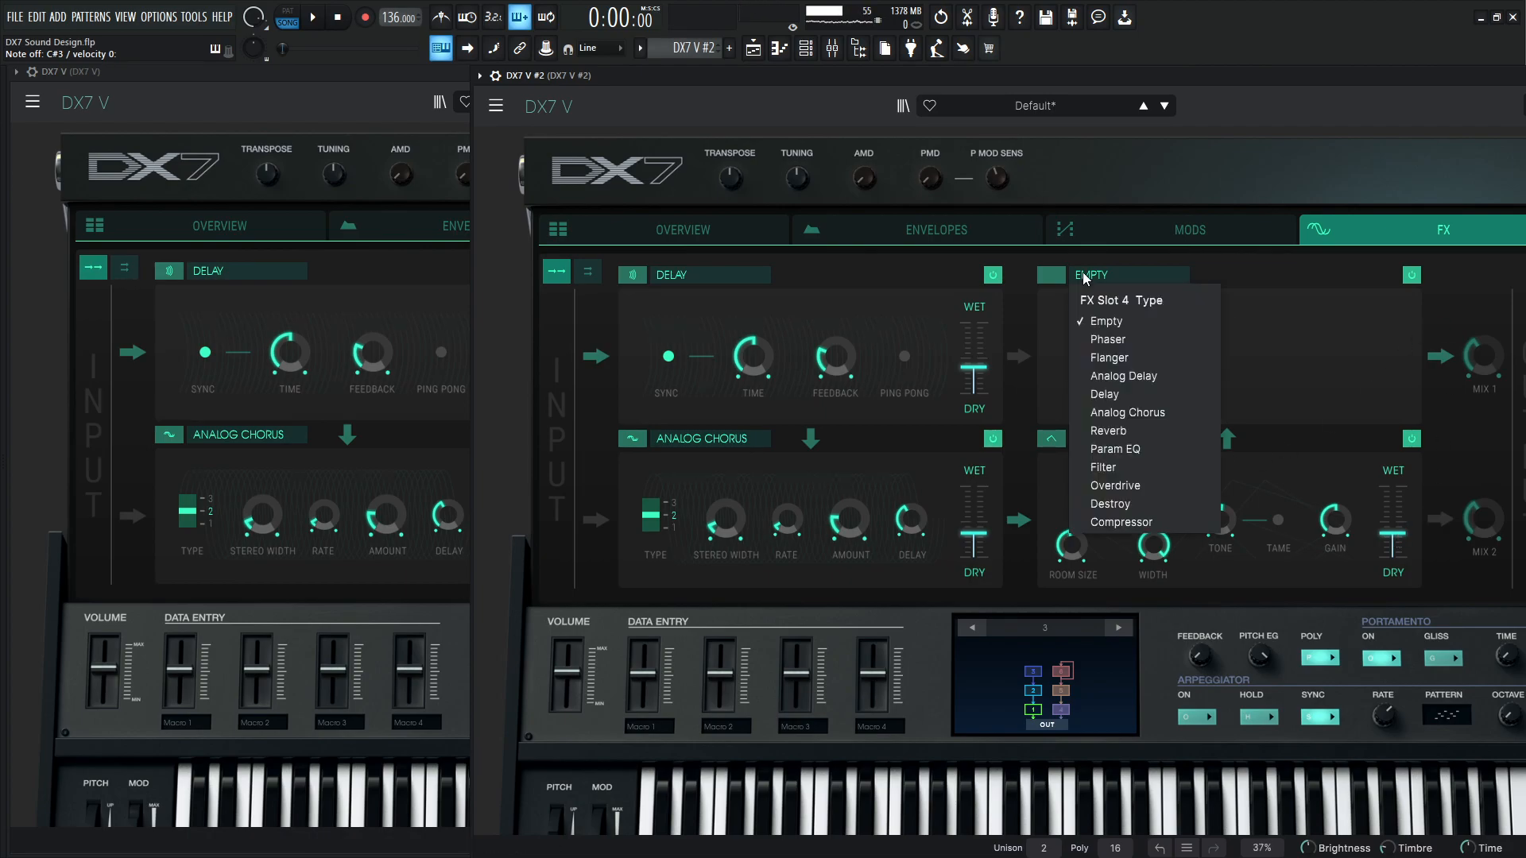
click(1144, 448)
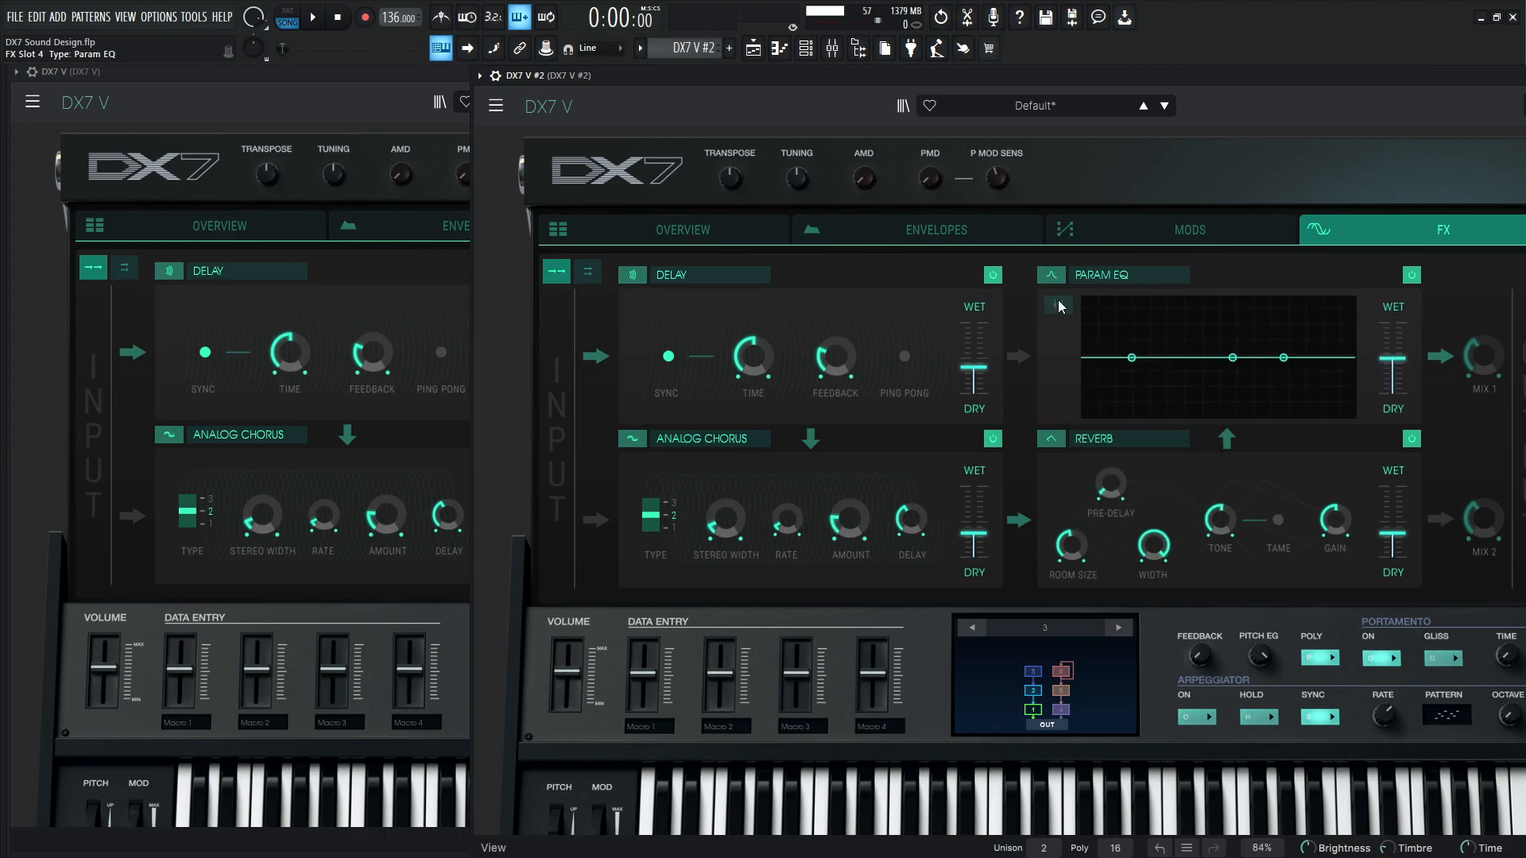
click(1058, 305)
click(1058, 305)
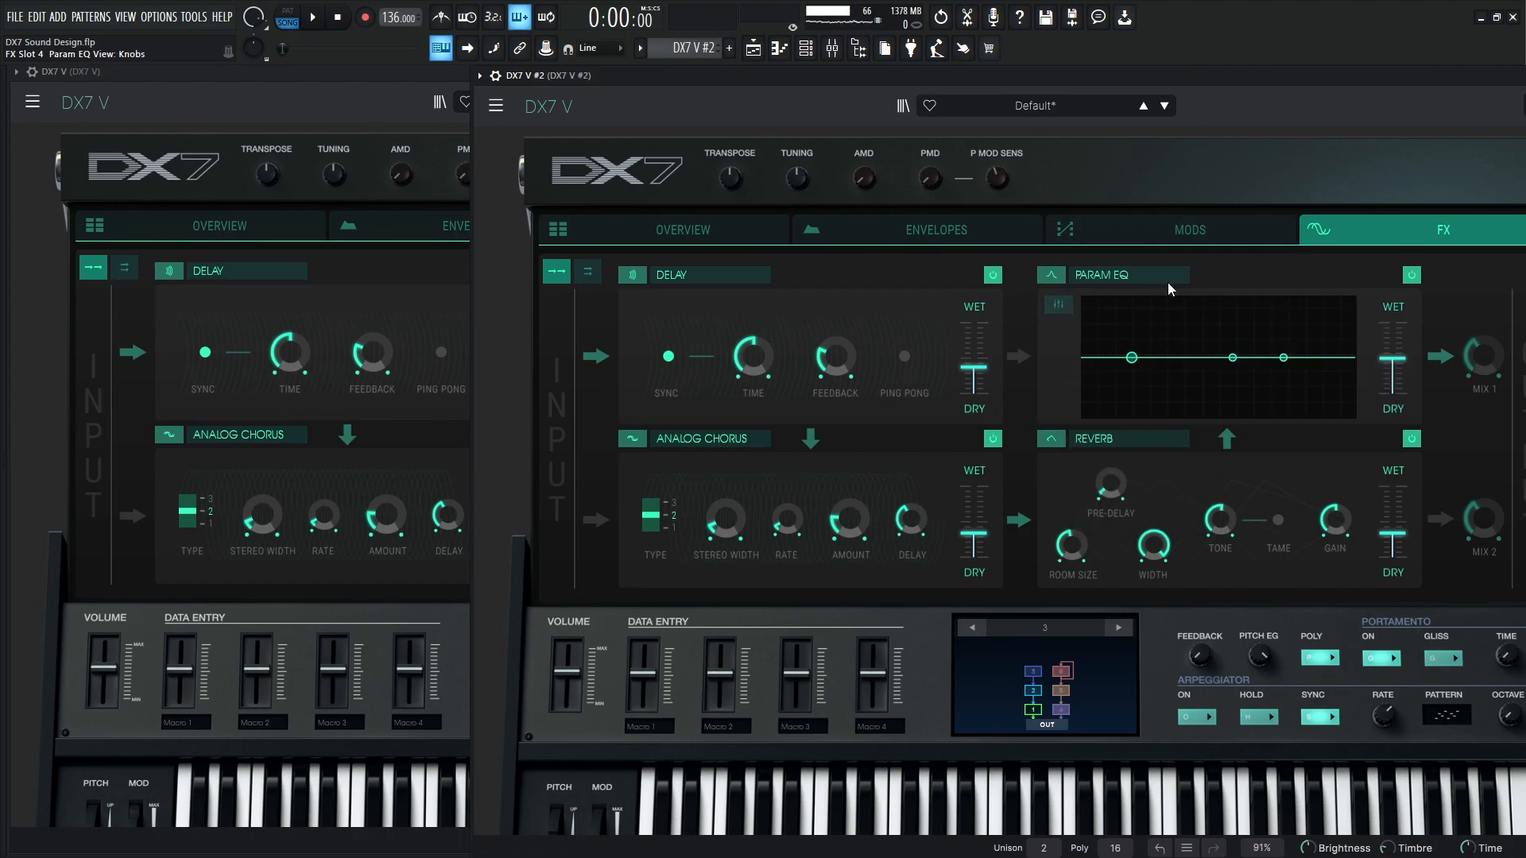
drag(1234, 359, 1192, 401)
scroll(1192, 396, up, 2)
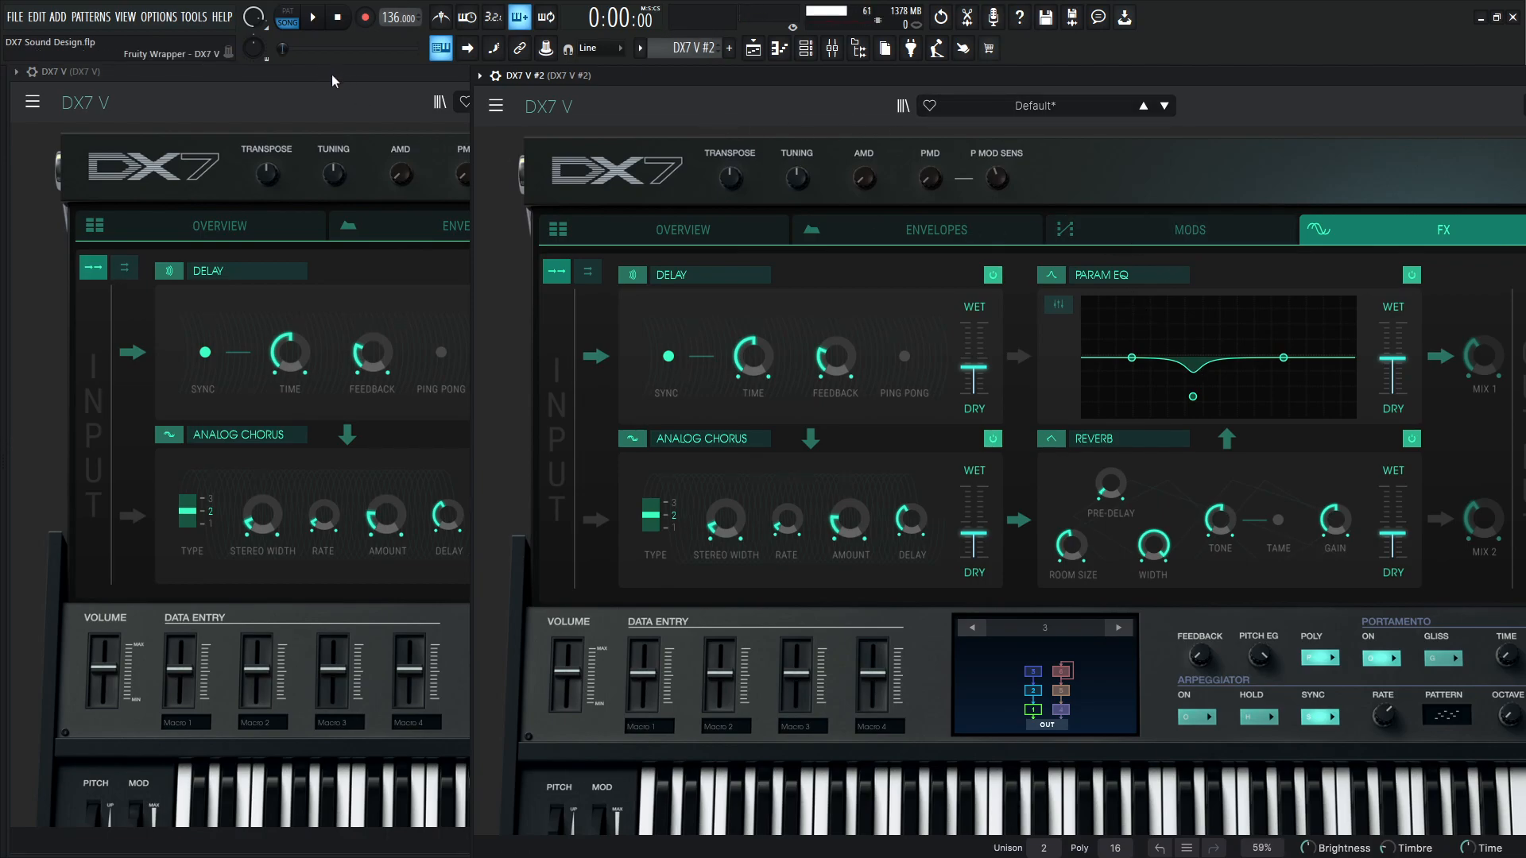
Step: Try the mod wheel in DX7 V #2 and reset the LFO 2 to Tuning and Mod Wheel to LFO 2 Amp amounts to zero
click(1112, 230)
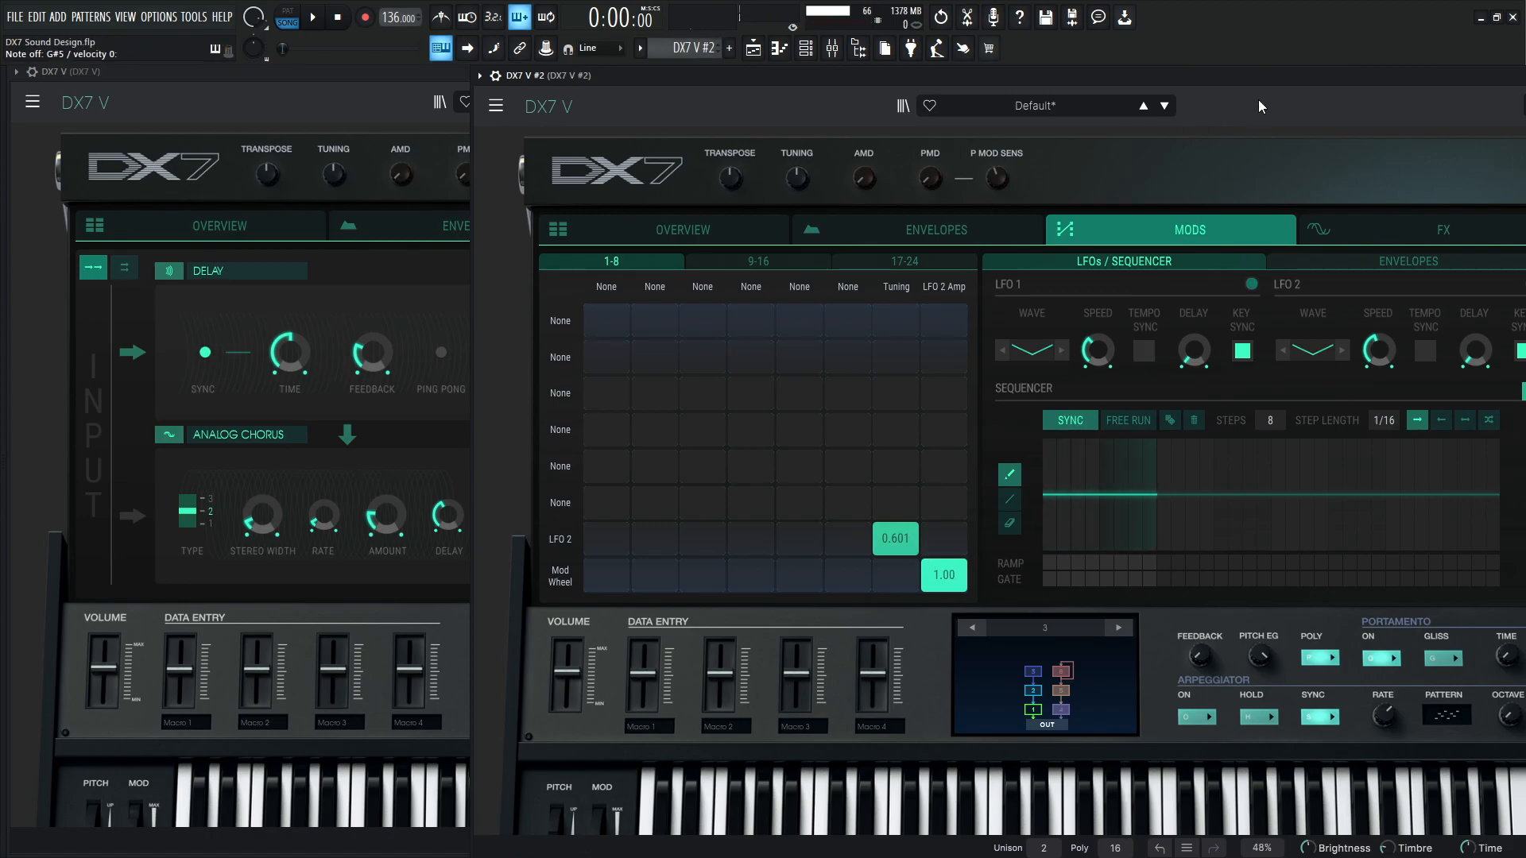
scroll(691, 628, down, 2)
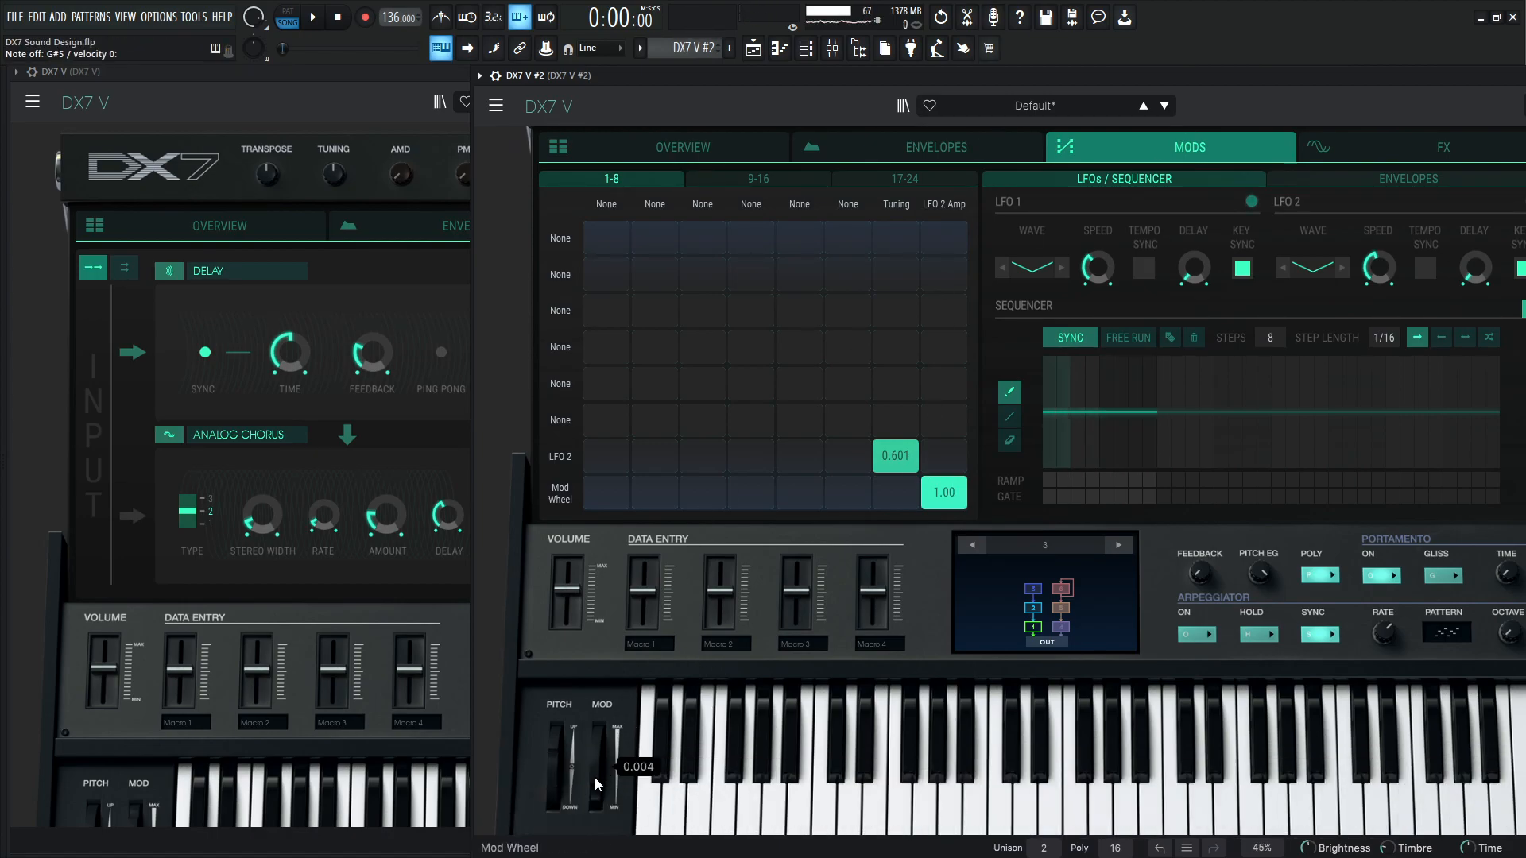
drag(597, 783, 596, 699)
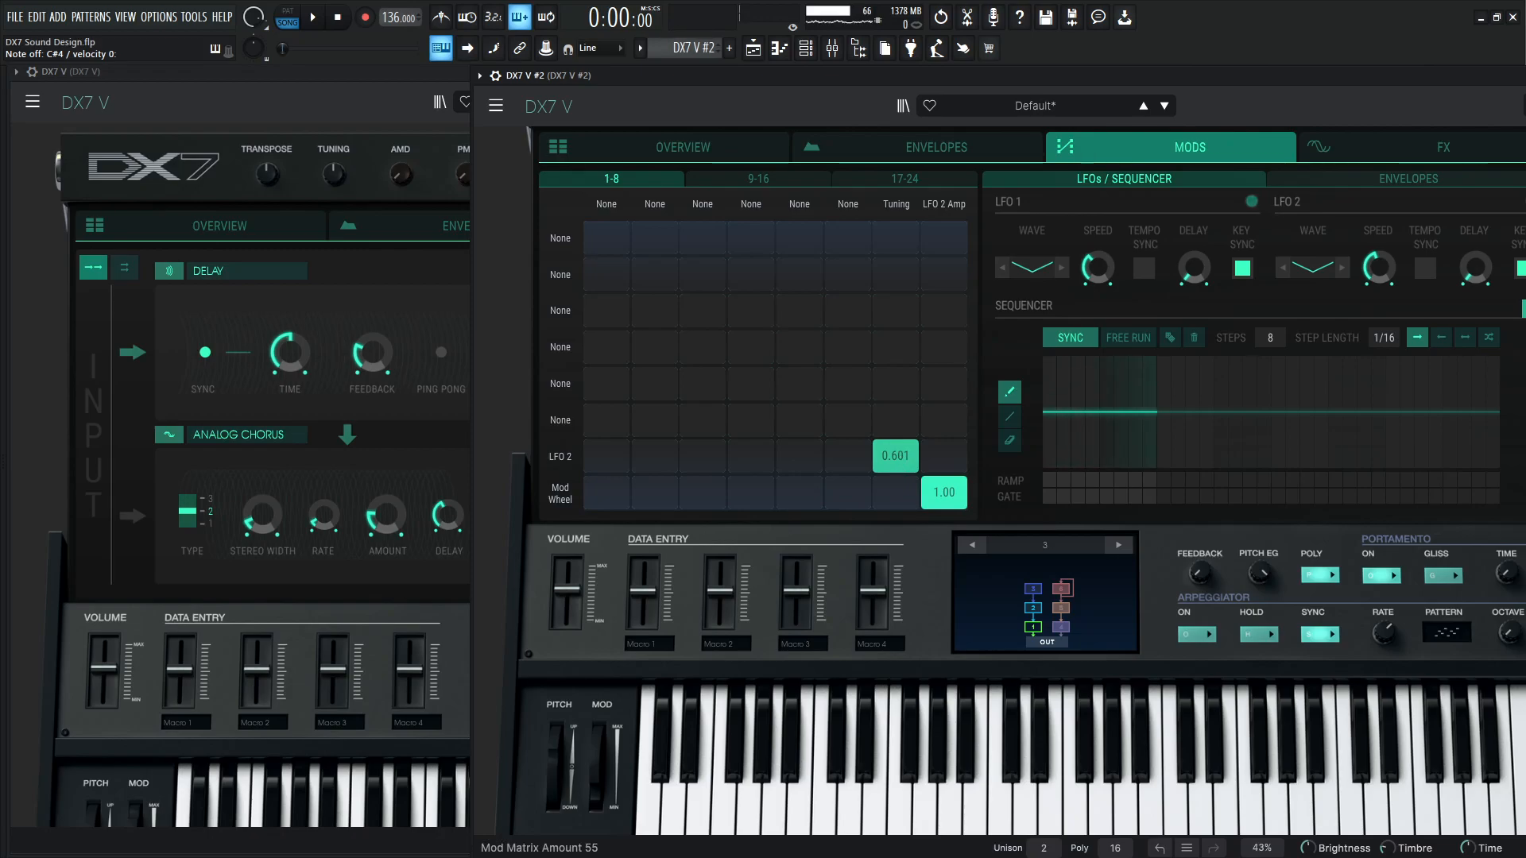
double_click(896, 456)
double_click(945, 494)
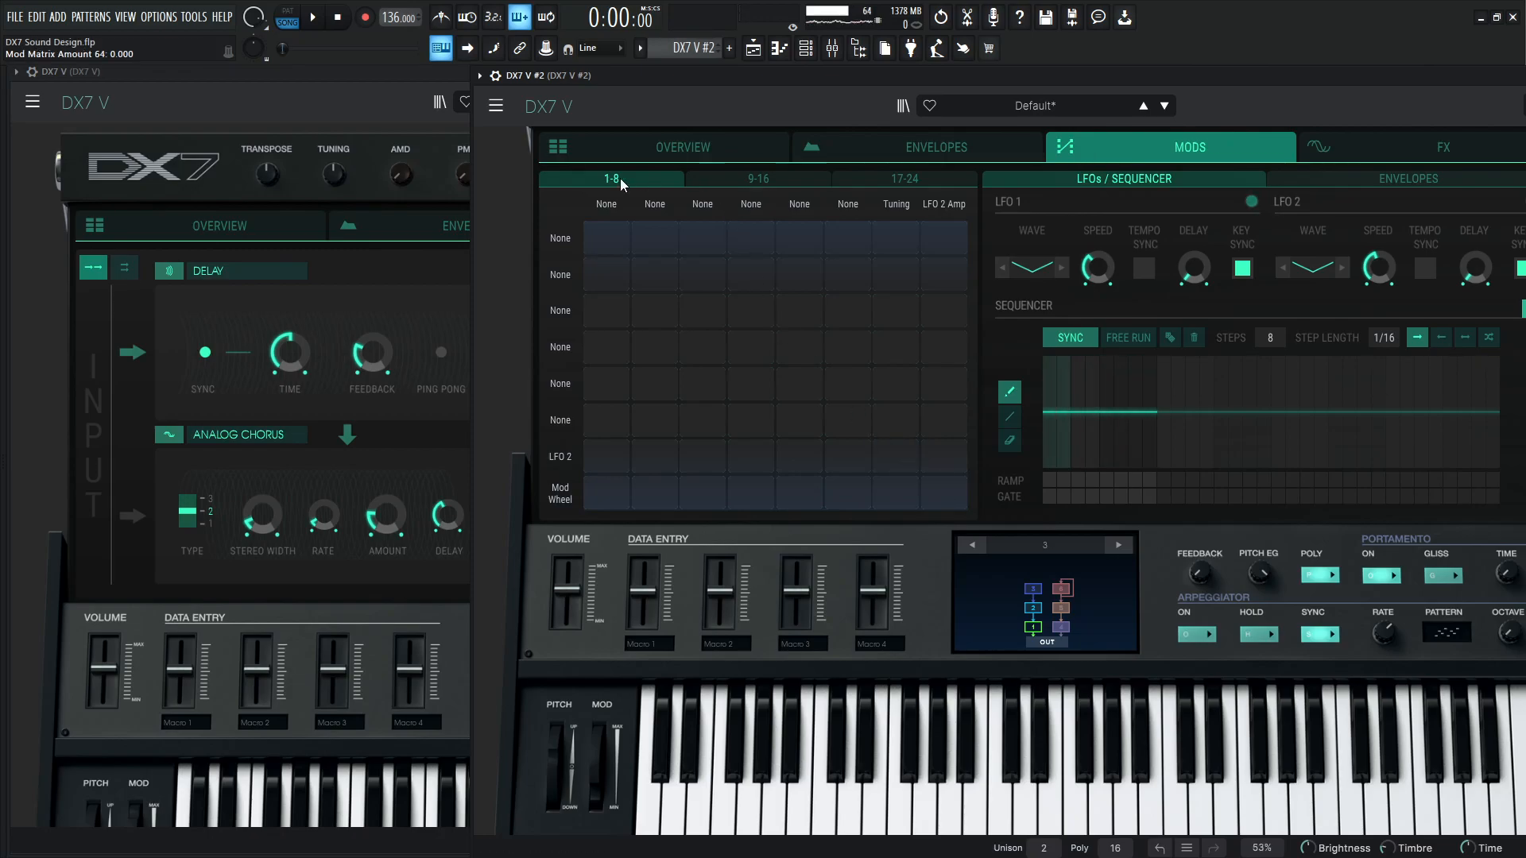
Step: Assign Mod Wheel as the first modulation matrix source and Op 1 Feedback as the first destination
click(566, 232)
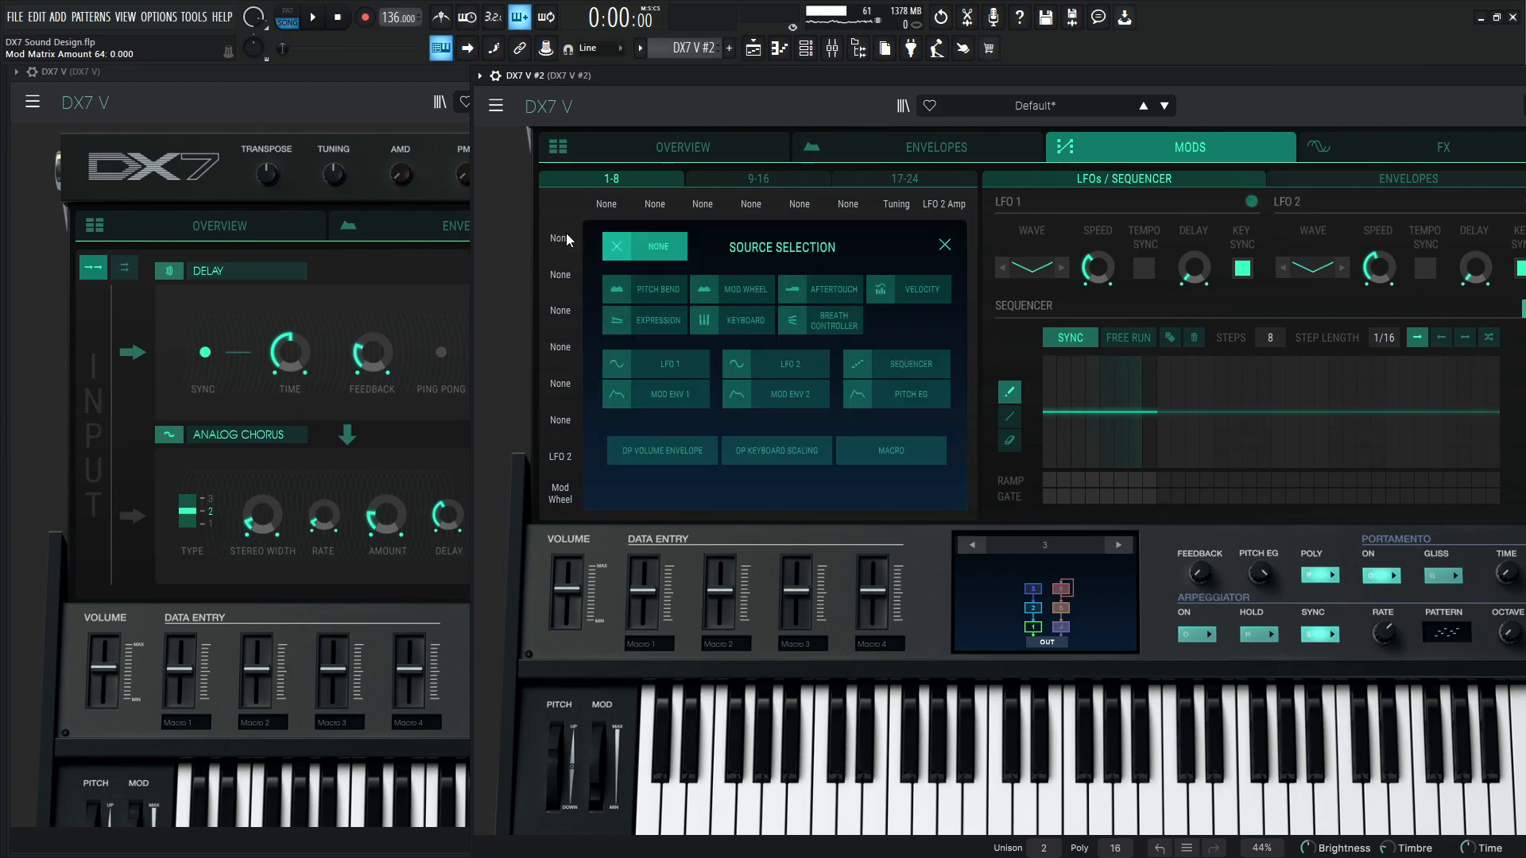
click(765, 296)
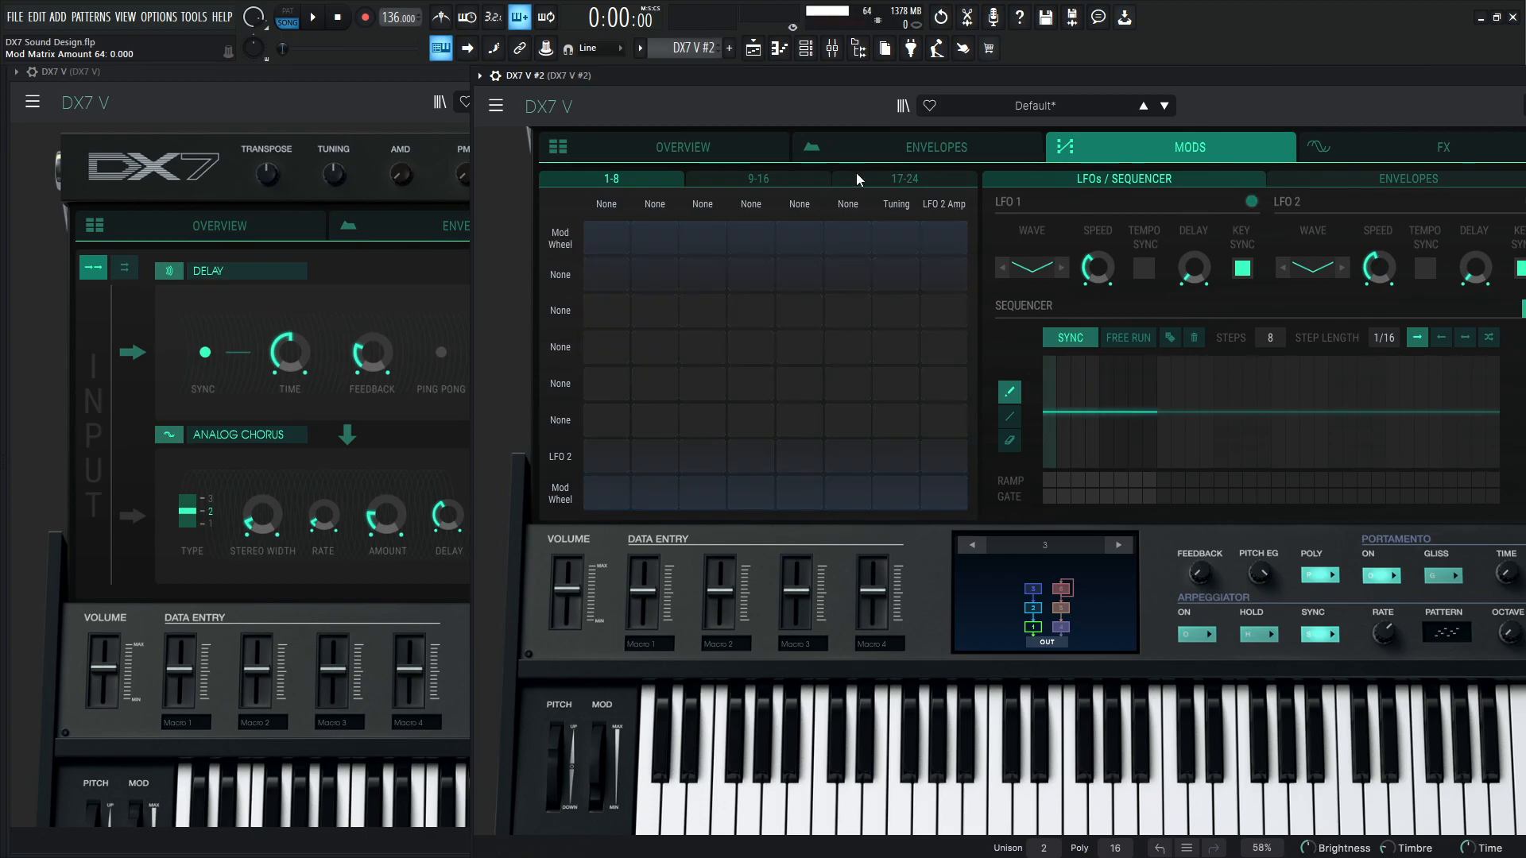
click(604, 208)
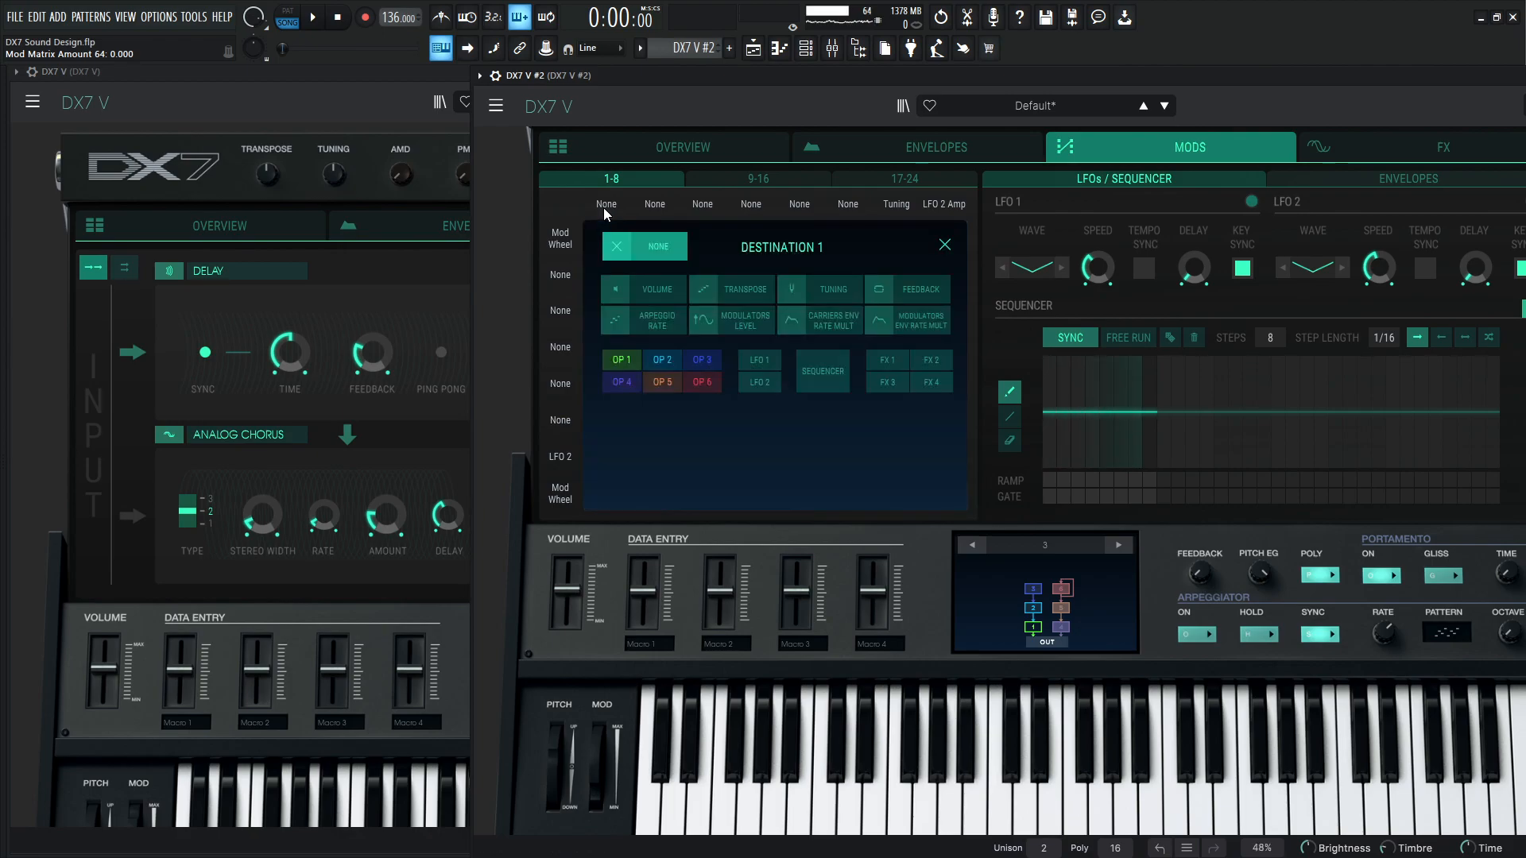
click(622, 360)
click(905, 418)
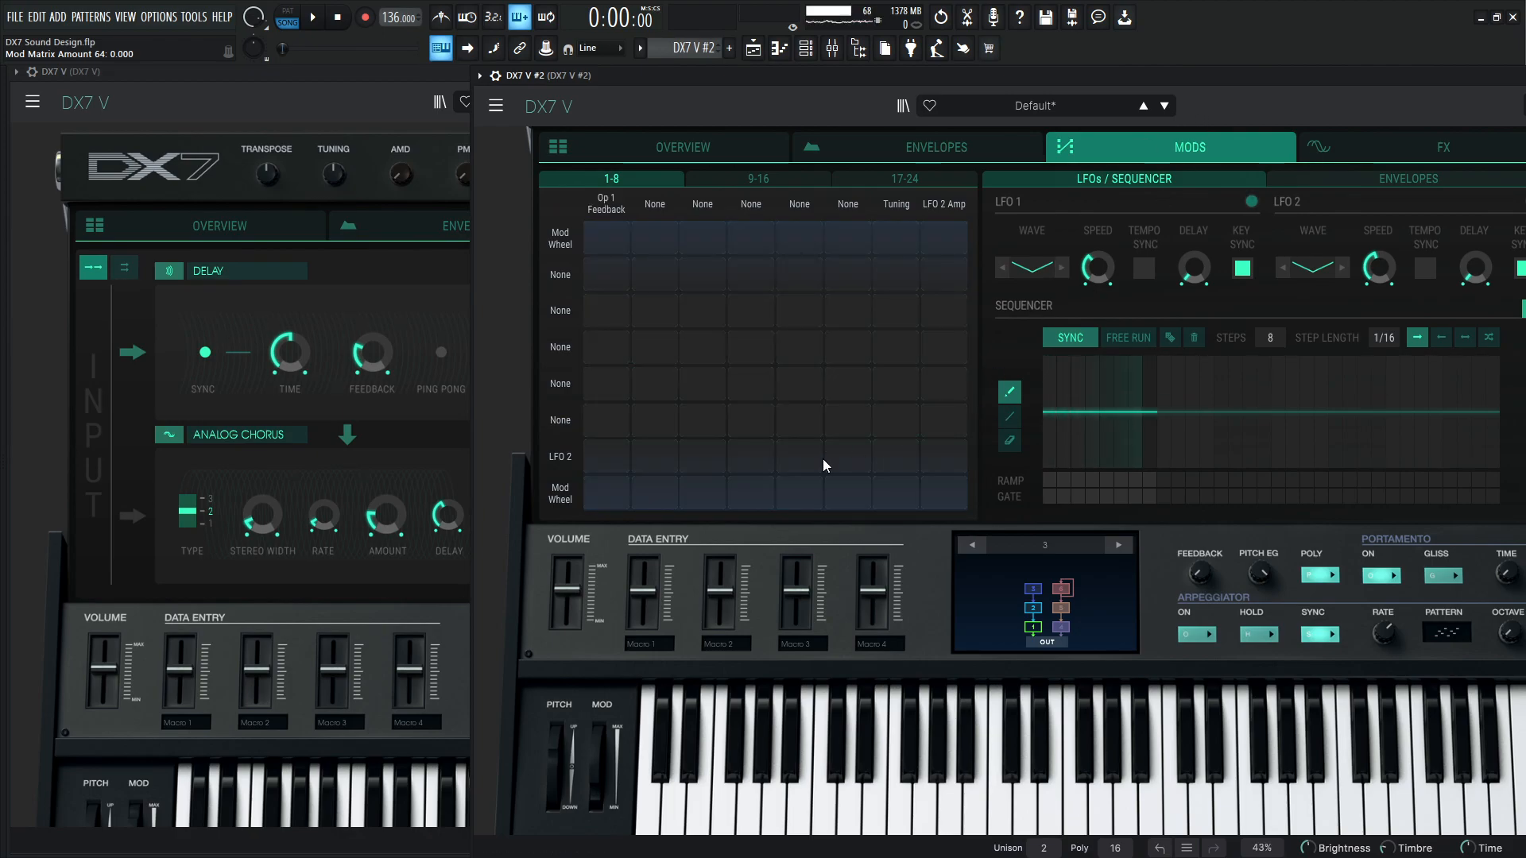
Step: Check the reference patch's modulation amount from Mod Wheel to Op 1 Feedback and return to DX7 V #2
click(374, 109)
click(777, 233)
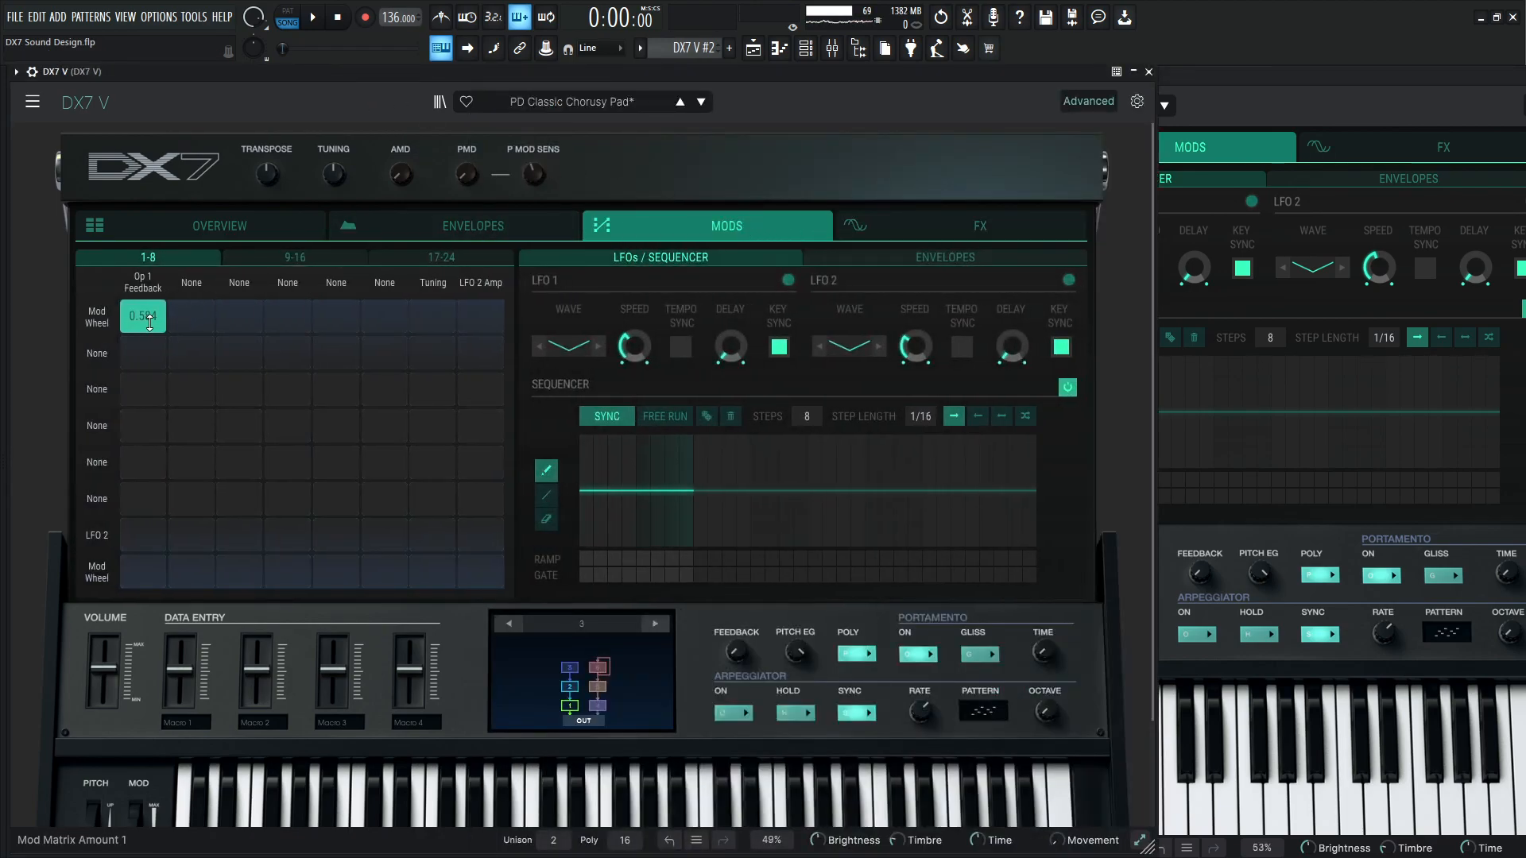
click(1290, 78)
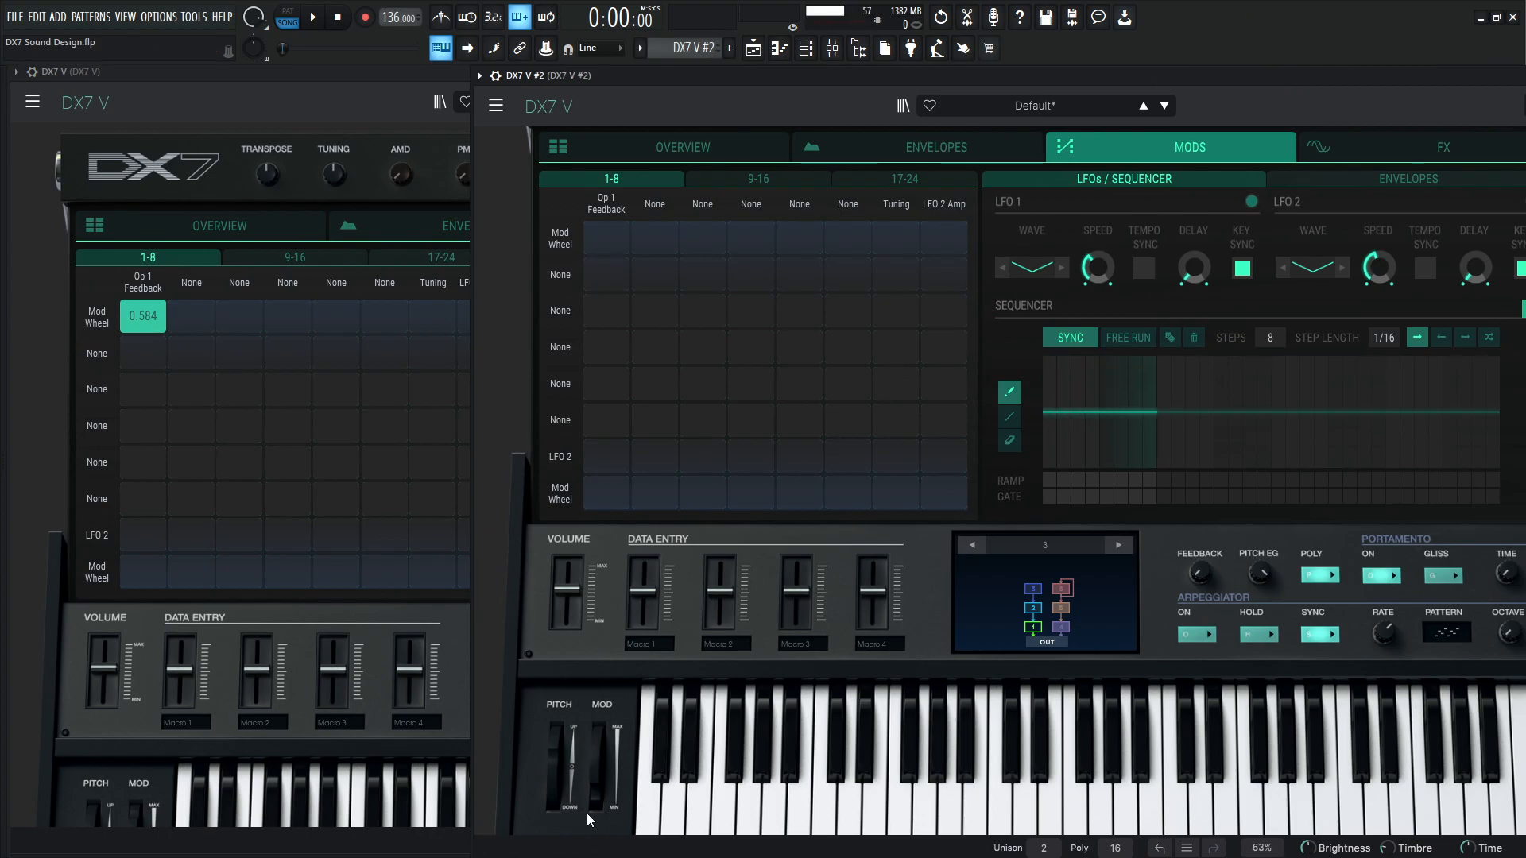
mouse_move(616, 766)
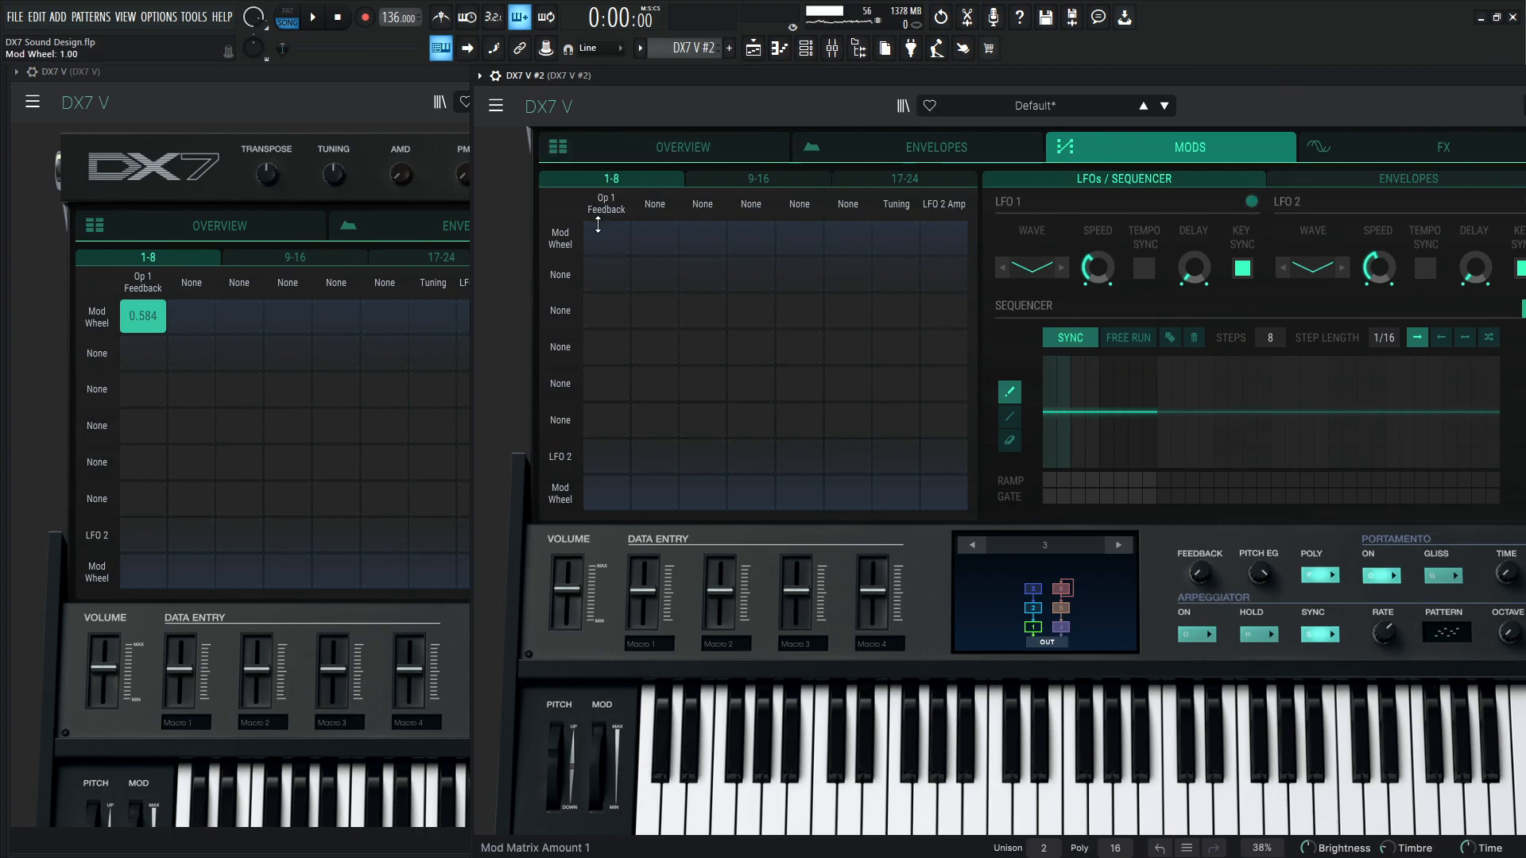
Step: Set the Mod Wheel to Op 1 Feedback modulation amount to 0.584 and try the mod wheel at 1.00
drag(602, 244, 601, 226)
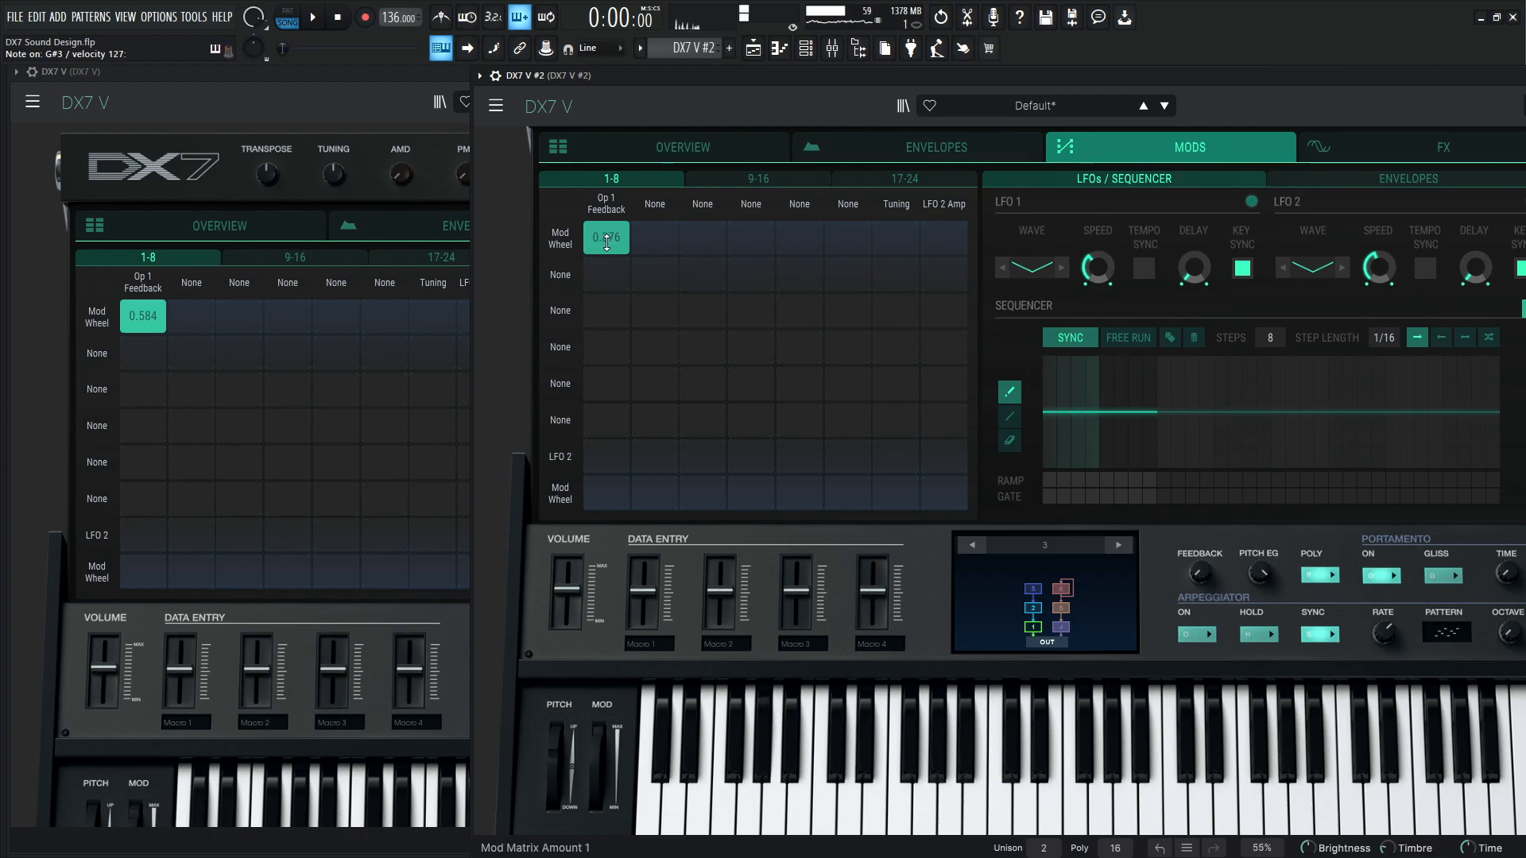
drag(606, 243, 606, 230)
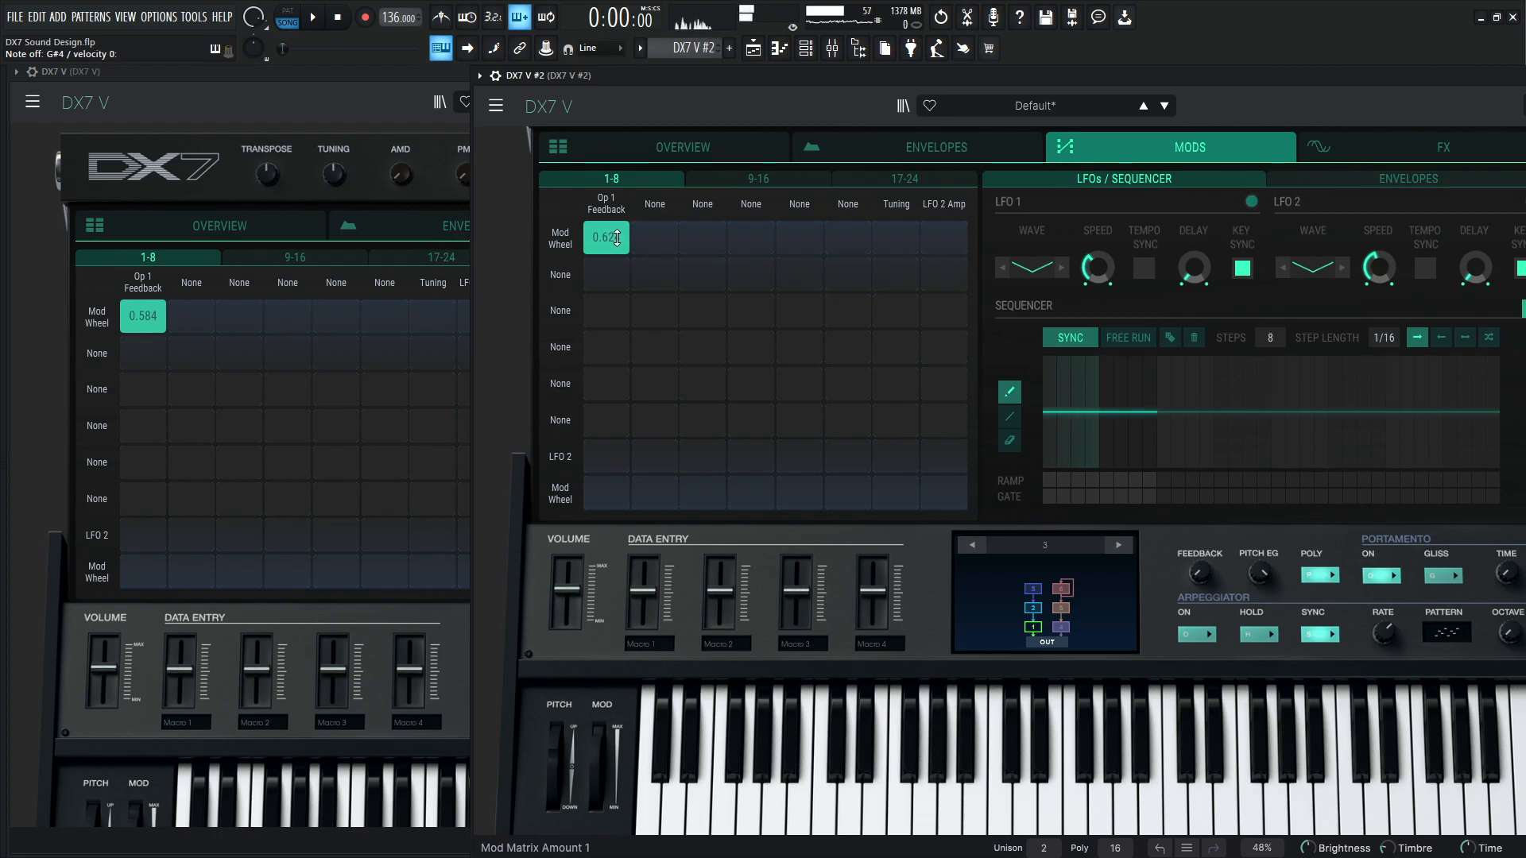
drag(617, 237, 617, 248)
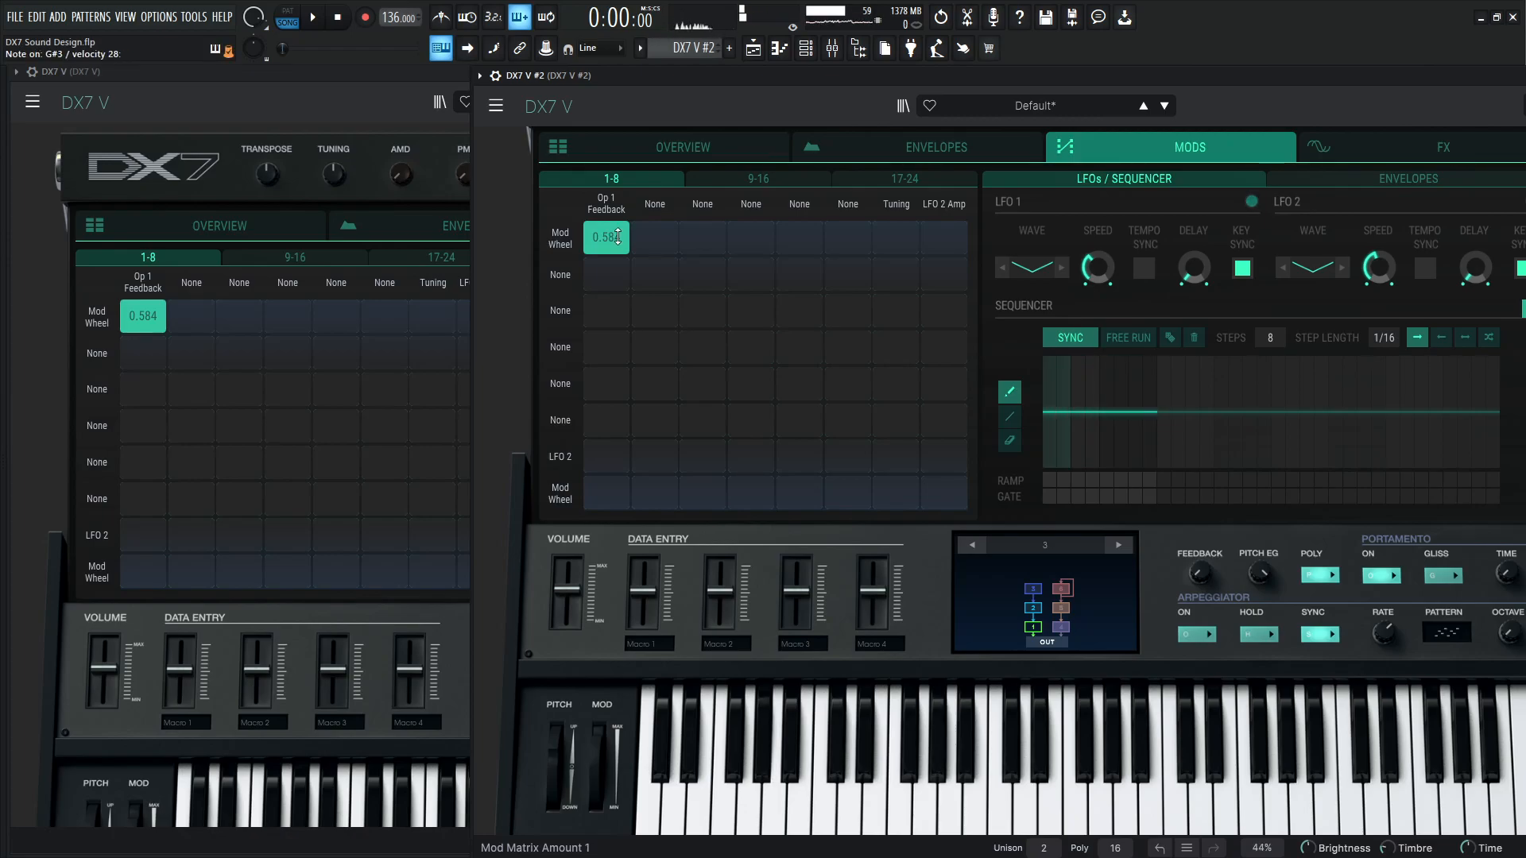
drag(597, 737, 598, 624)
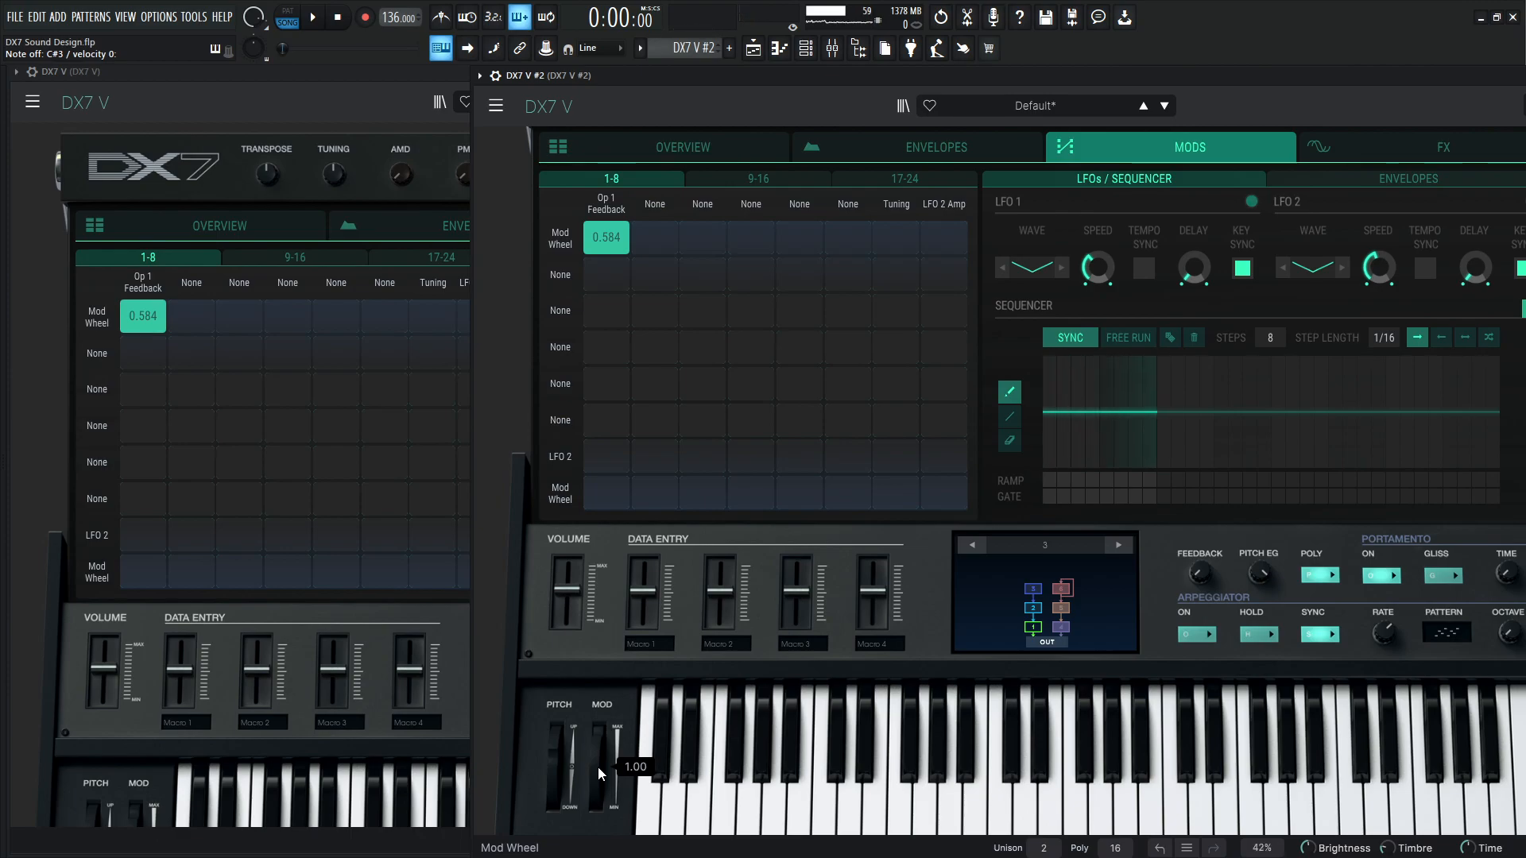
Step: Compare the operator overview of DX7 V #2 with the reference PD Classic Chorusy Pad patch, checking the Op 2 output level
click(708, 142)
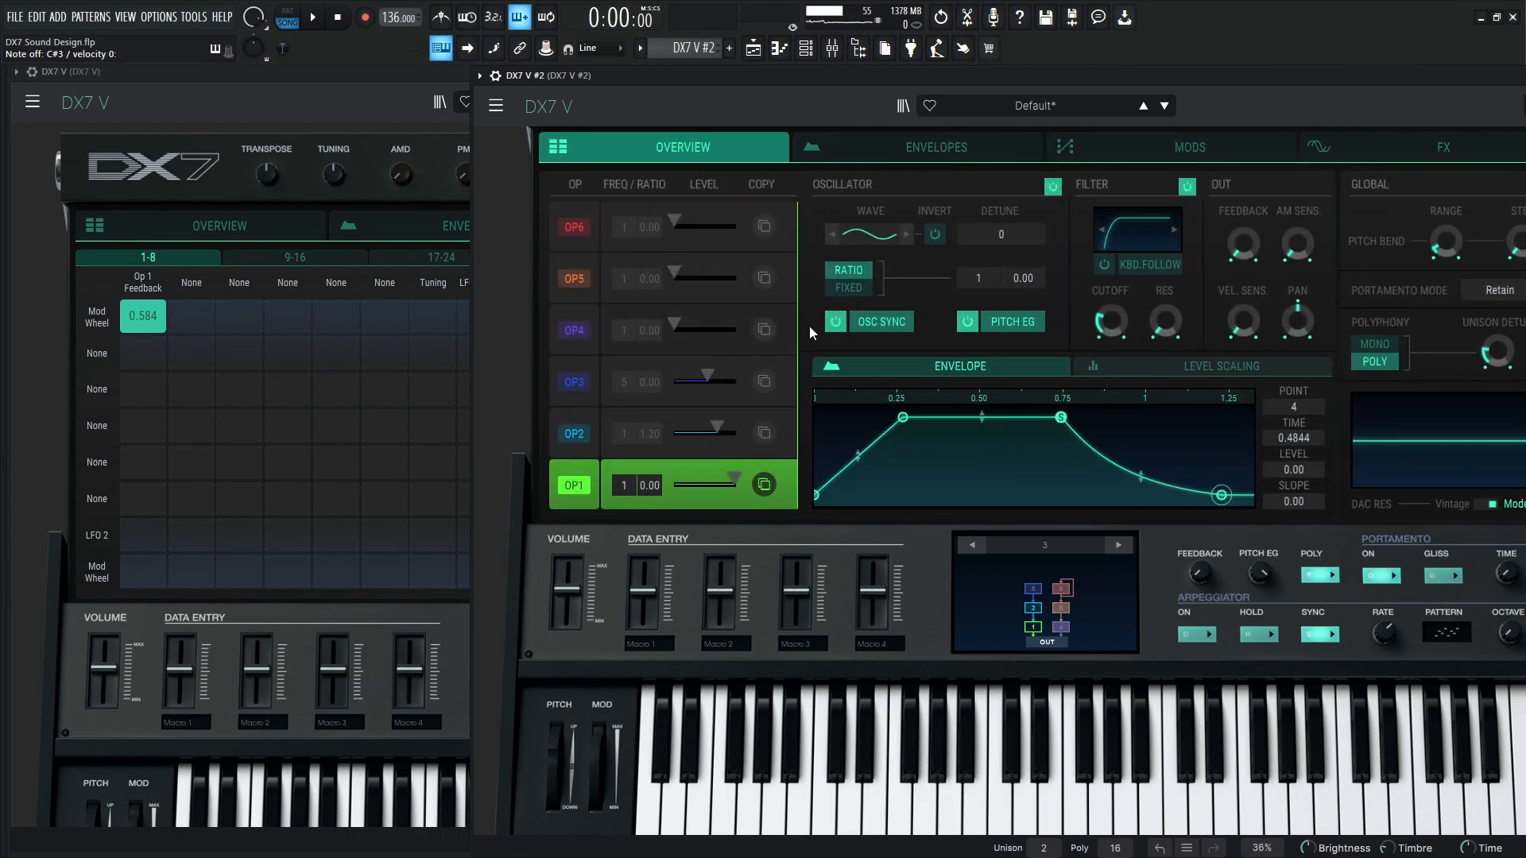
click(261, 222)
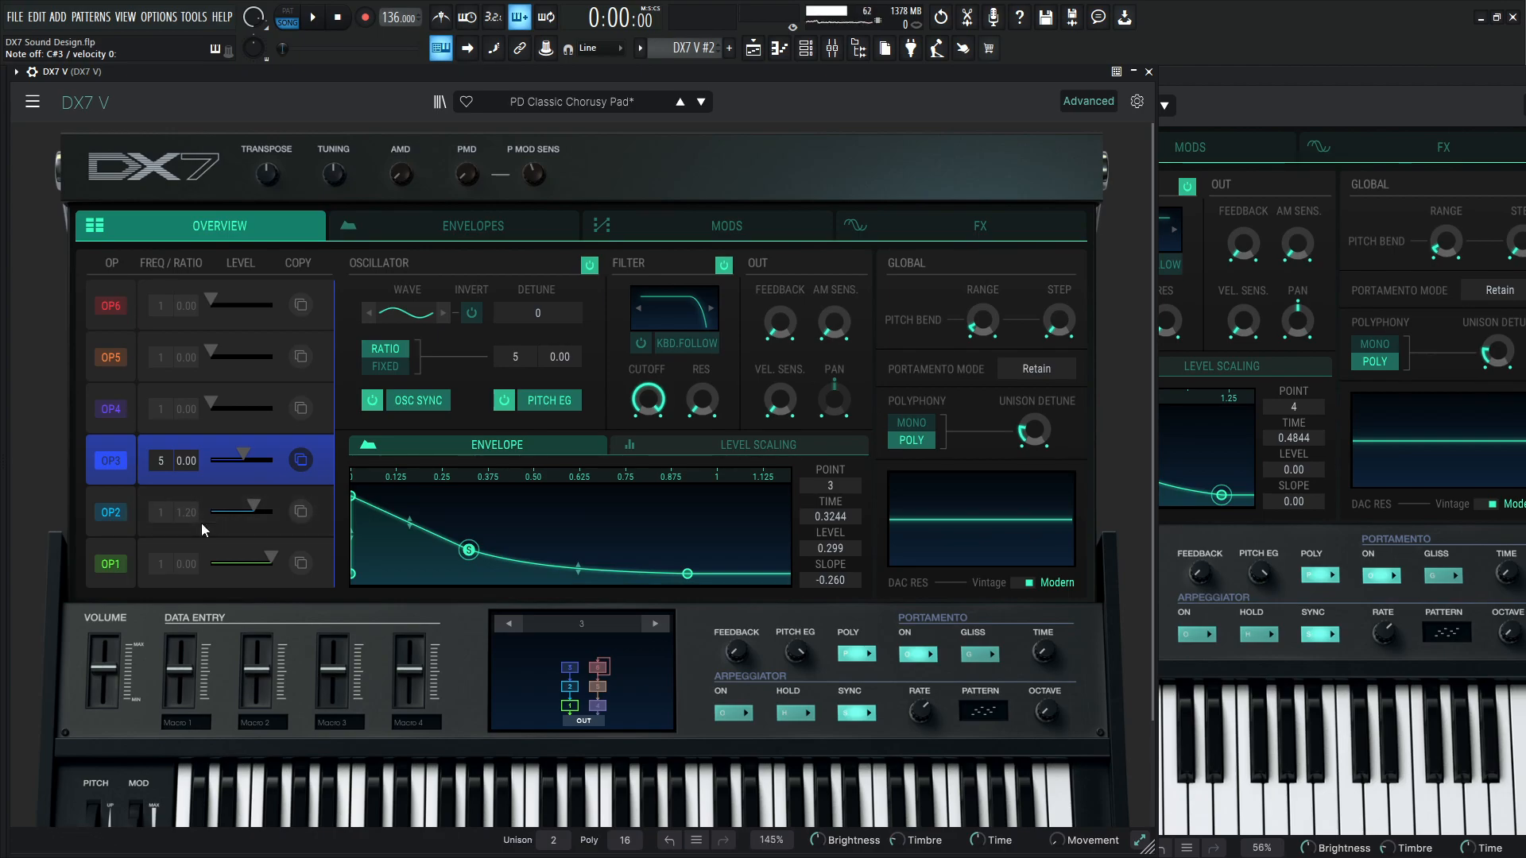
mouse_move(213, 508)
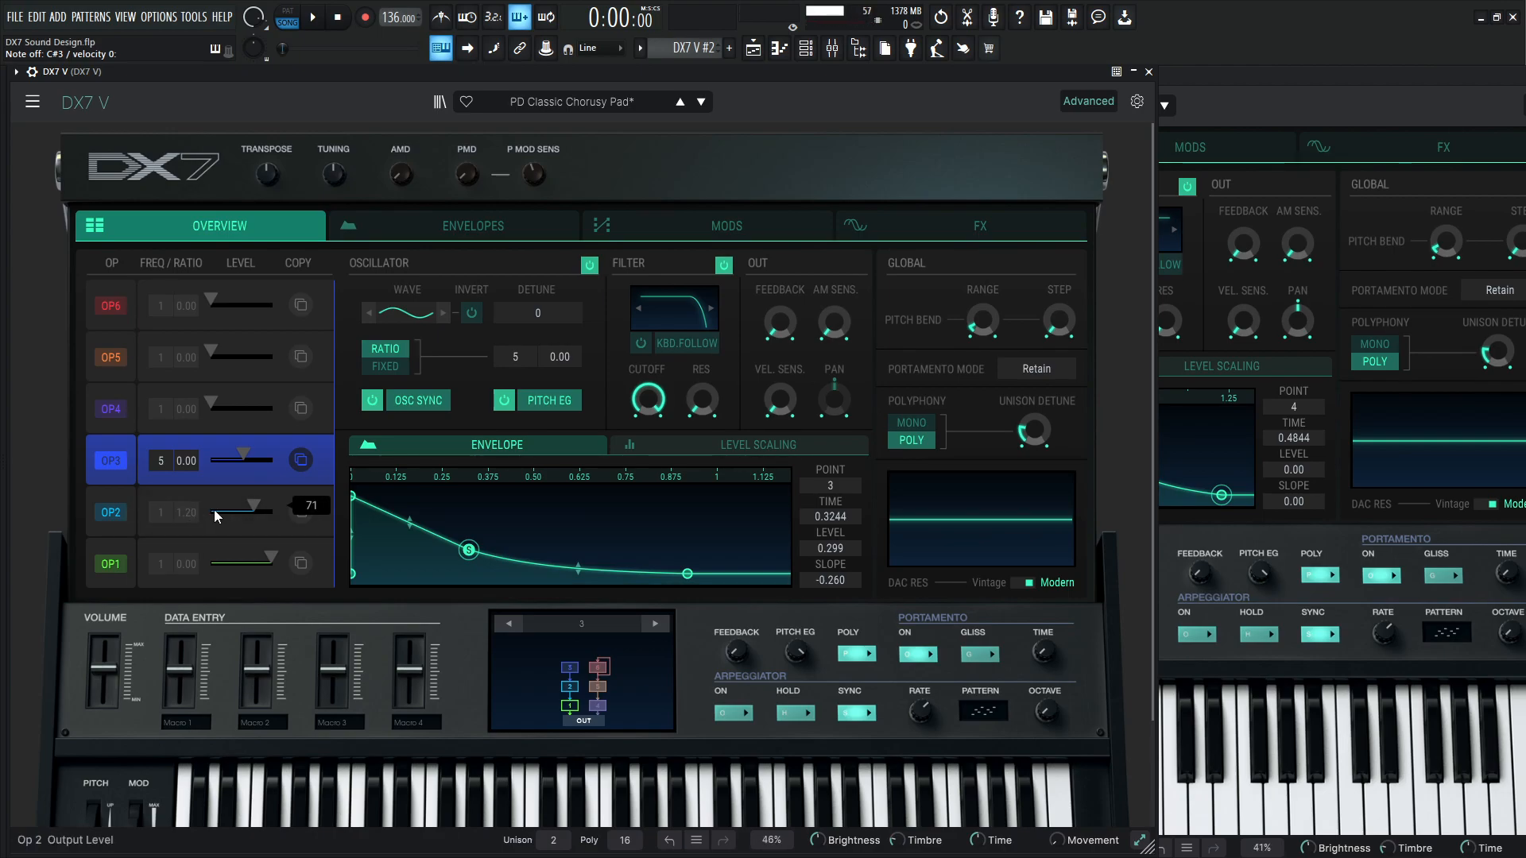